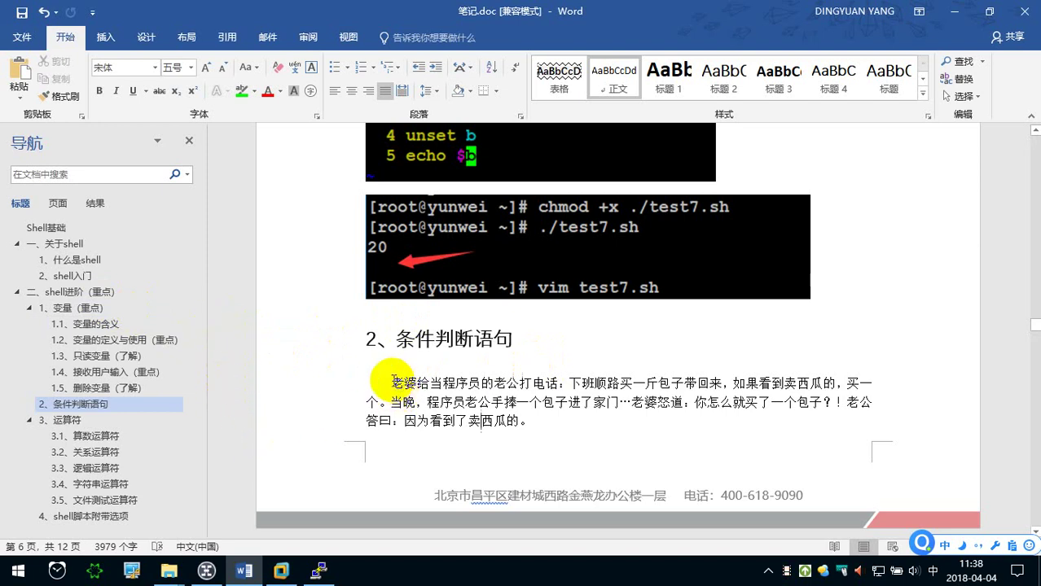
# Select the clause 下班顺路买一斤包子带回来，如果看到卖西瓜的，买一个 in the joke paragraph.
pyautogui.moveTo(394, 380); pyautogui.dragTo(527, 419)
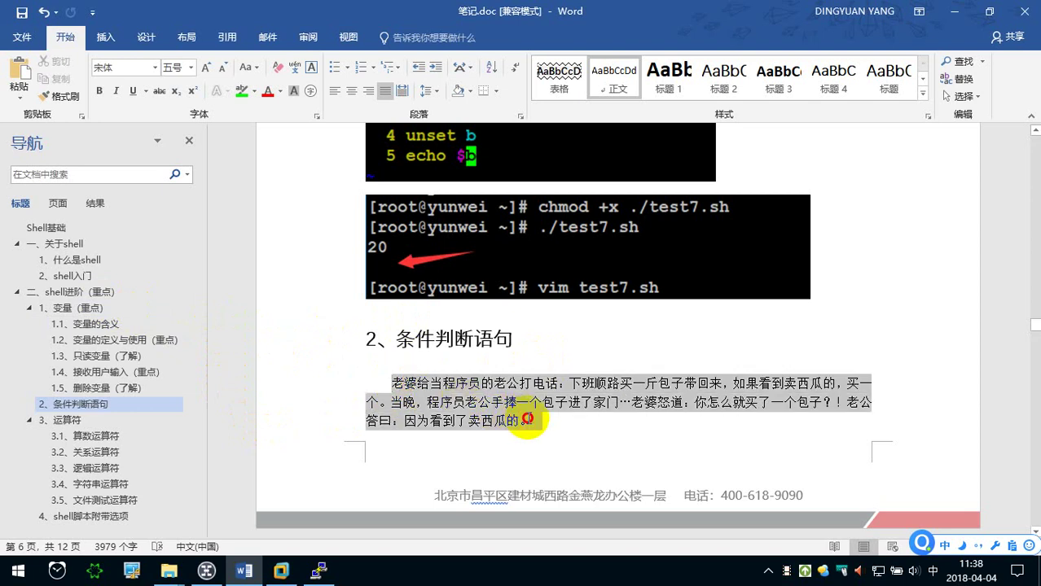
pyautogui.click(424, 381)
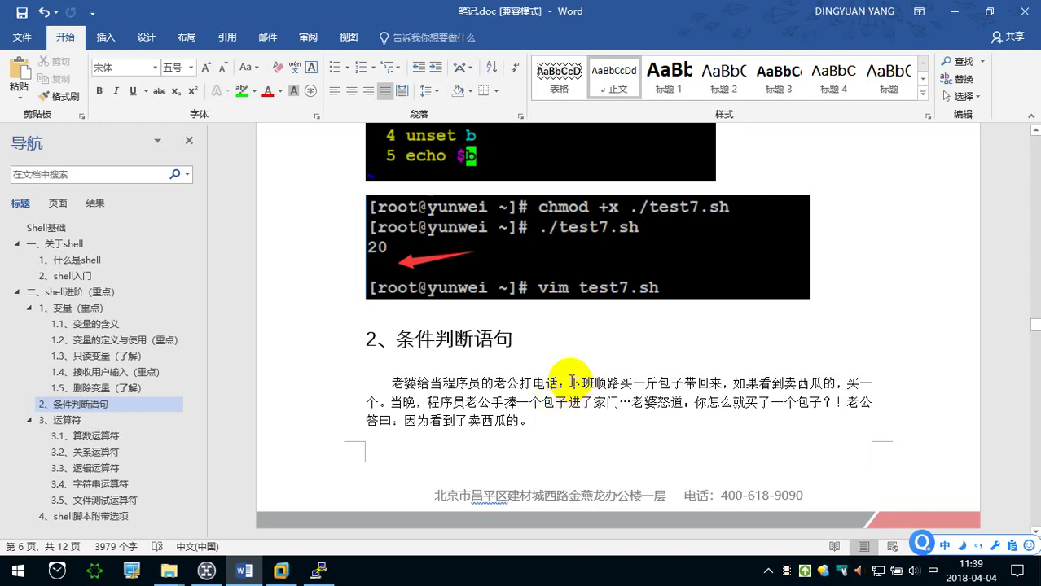
pyautogui.moveTo(570, 381); pyautogui.dragTo(379, 396)
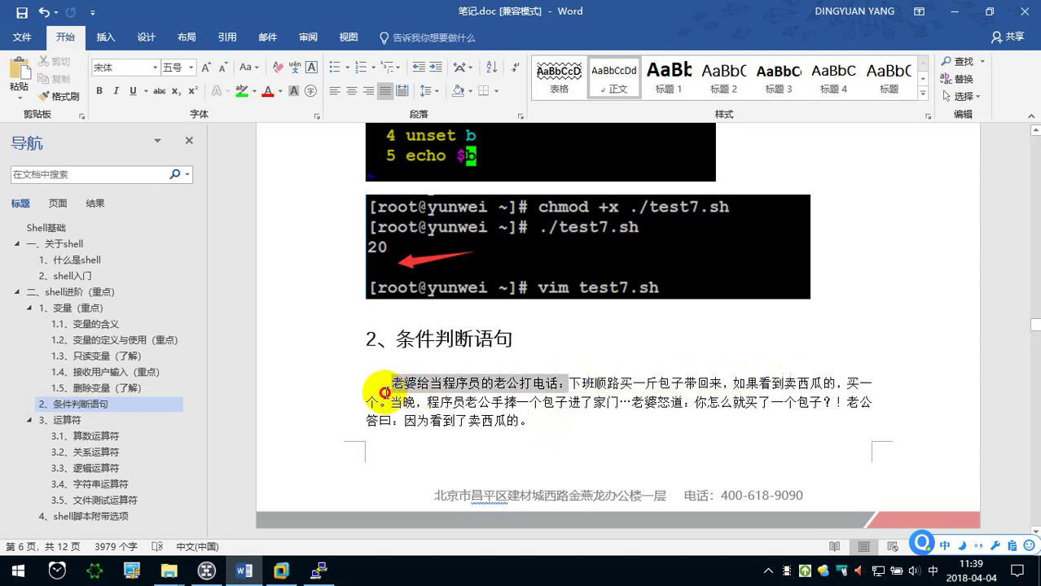
# Format the wife's bun-buying request in red bold and save 笔记.doc.
pyautogui.click(99, 91)
pyautogui.click(269, 92)
pyautogui.click(586, 330)
pyautogui.hotkey('ctrl', 's')
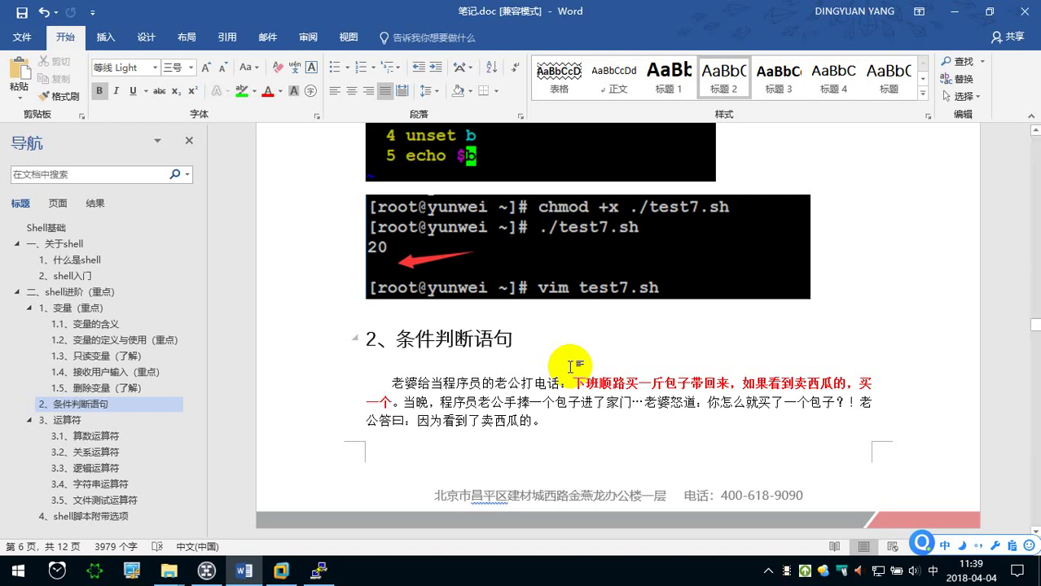
# Delete the empty line above the requirements-analysis paragraph on the next page.
pyautogui.scroll(-2, 570, 366)
pyautogui.scroll(-1, 570, 365)
pyautogui.scroll(-1, 566, 365)
pyautogui.scroll(-1, 545, 366)
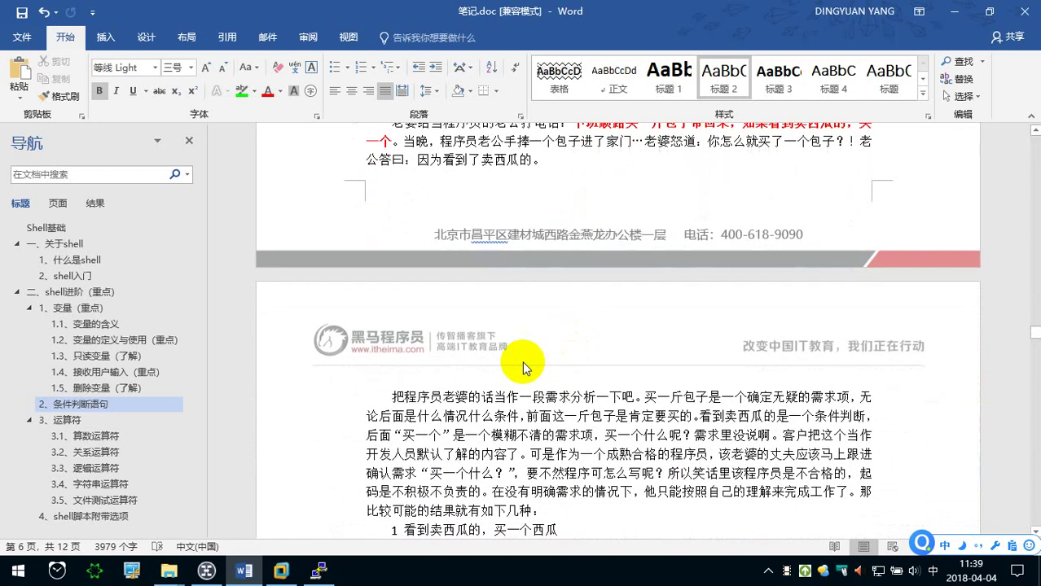
pyautogui.click(440, 376)
pyautogui.press('BackSpace')
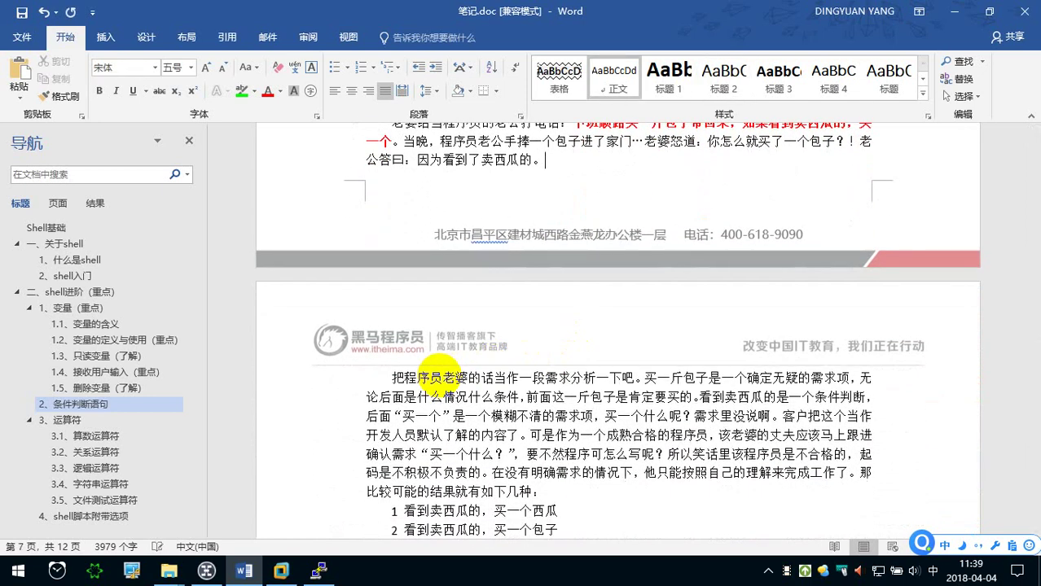
# Highlight the phrases about buying one jin of buns, the vague request, and the client's assumption.
pyautogui.scroll(-1, 529, 342)
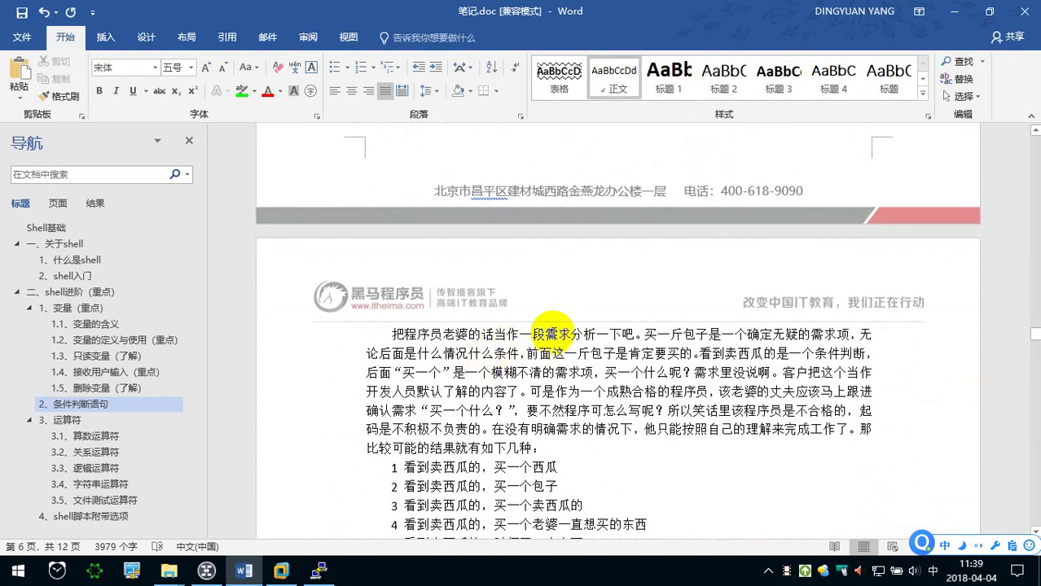
pyautogui.moveTo(393, 334); pyautogui.dragTo(609, 334)
pyautogui.click(609, 334)
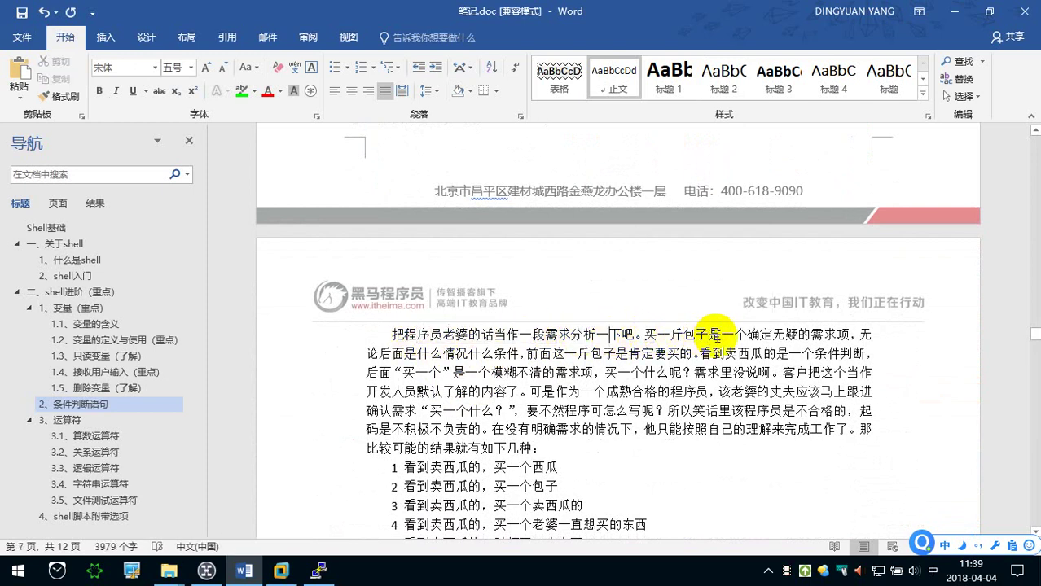
pyautogui.moveTo(849, 334); pyautogui.dragTo(649, 334)
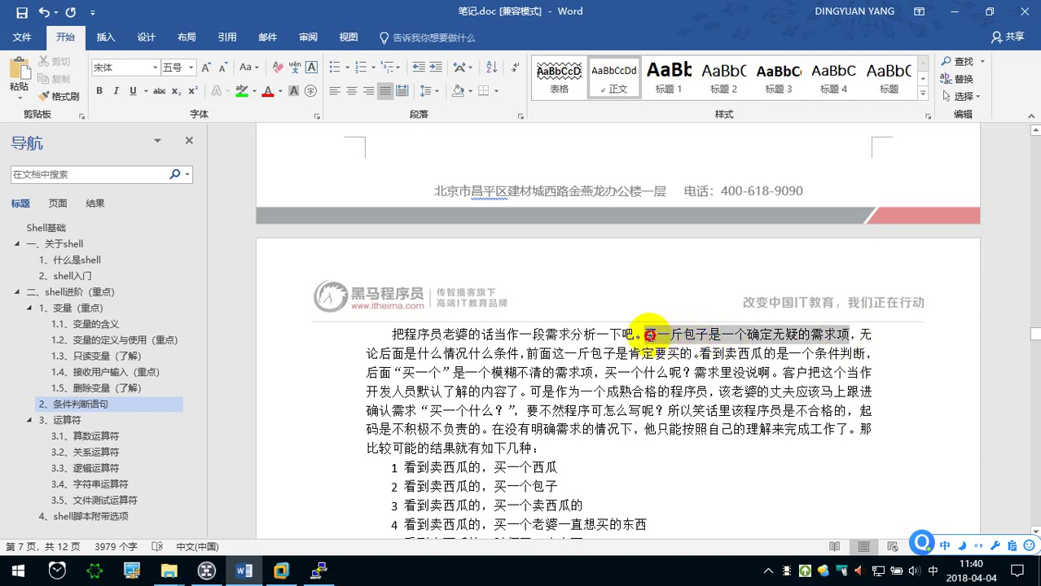
pyautogui.moveTo(392, 353); pyautogui.dragTo(839, 354)
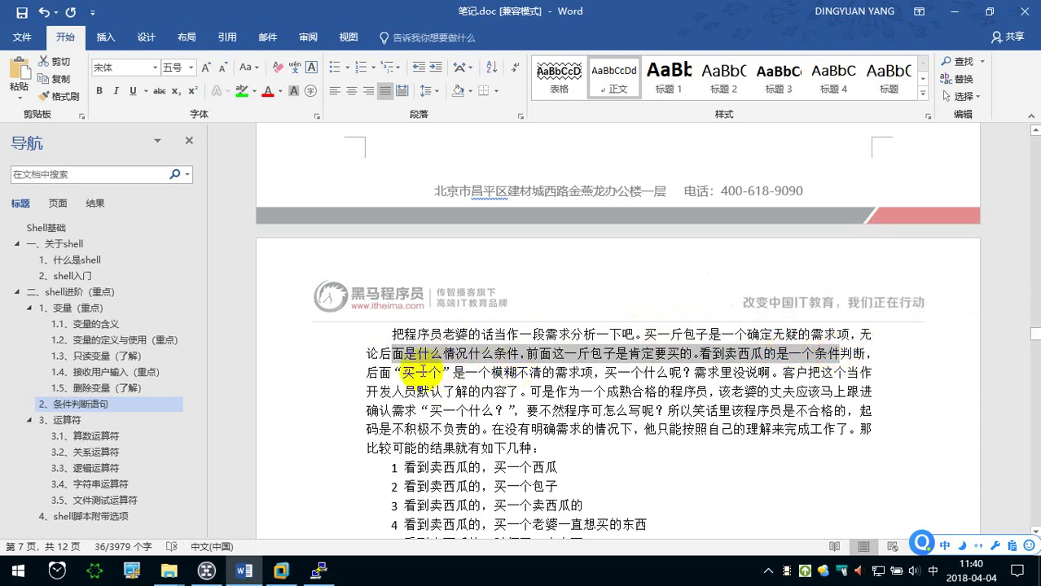
pyautogui.moveTo(460, 374); pyautogui.dragTo(587, 374)
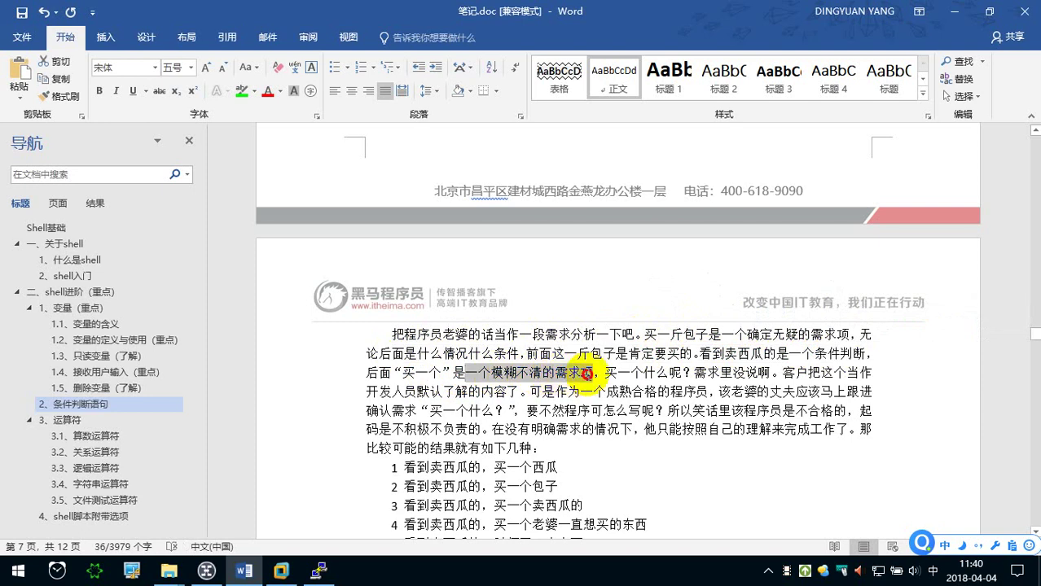
pyautogui.moveTo(586, 373); pyautogui.dragTo(589, 374)
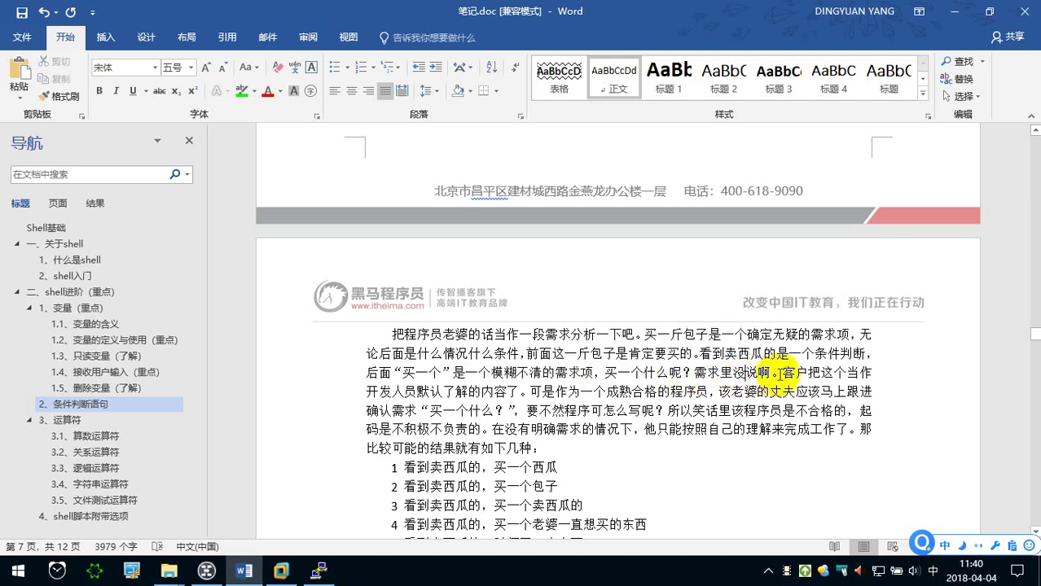
pyautogui.moveTo(782, 374); pyautogui.dragTo(840, 374)
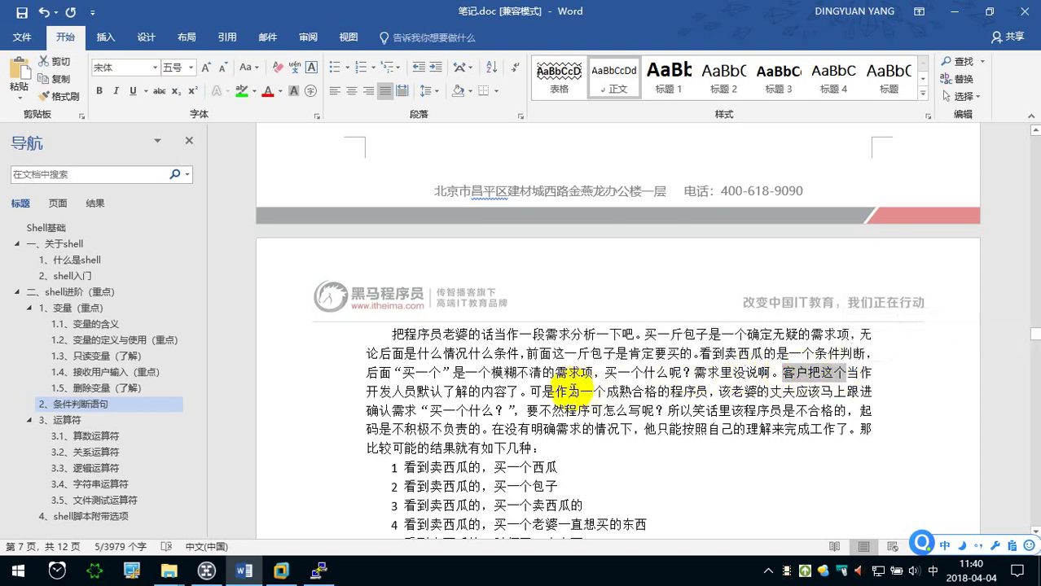
# Highlight the phrases about what the husband should have done, the unqualified programmer, and unclear requirements.
pyautogui.scroll(-1, 443, 396)
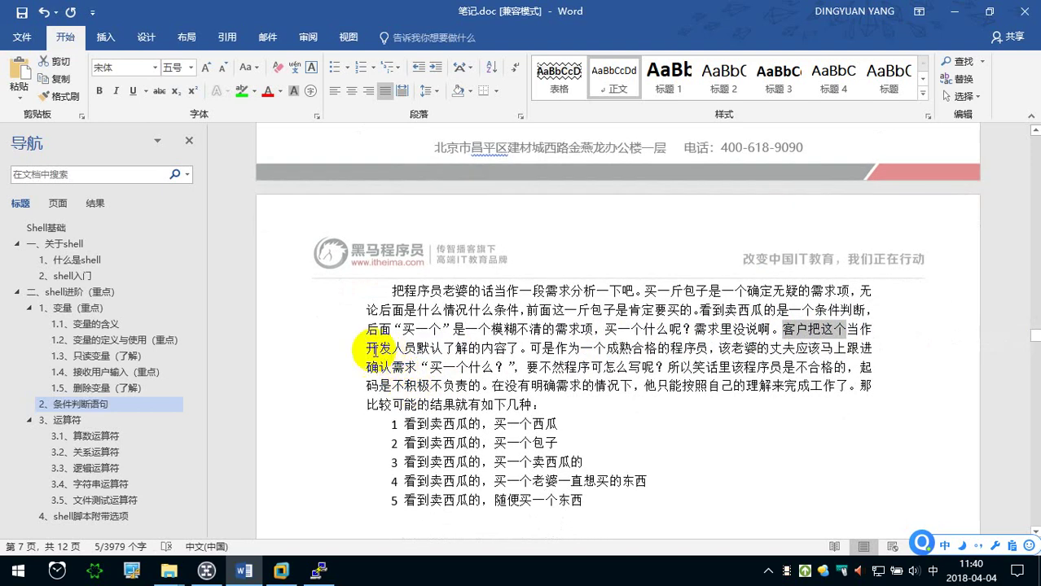
pyautogui.moveTo(366, 348); pyautogui.dragTo(516, 349)
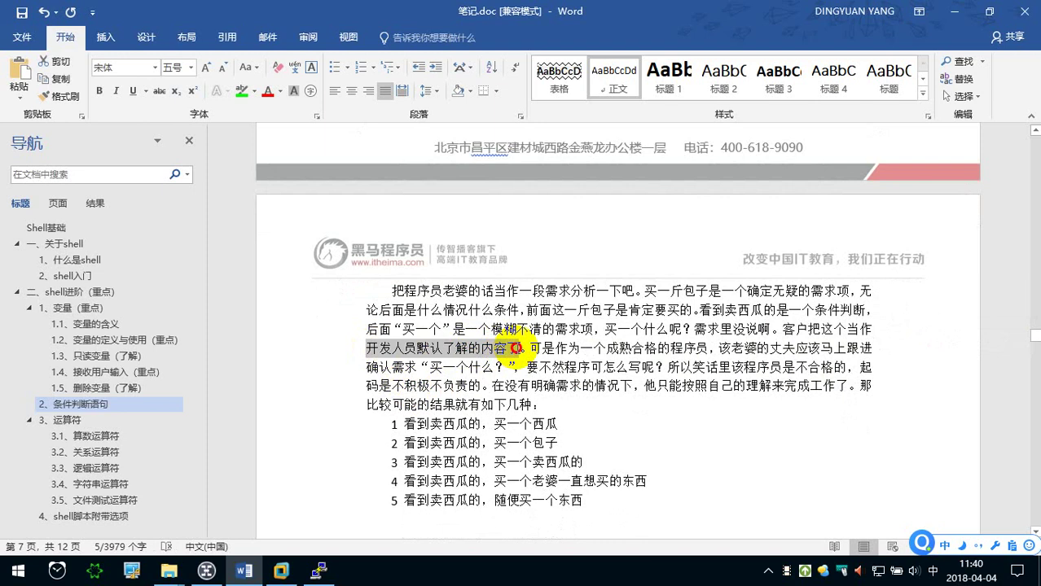
pyautogui.click(529, 349)
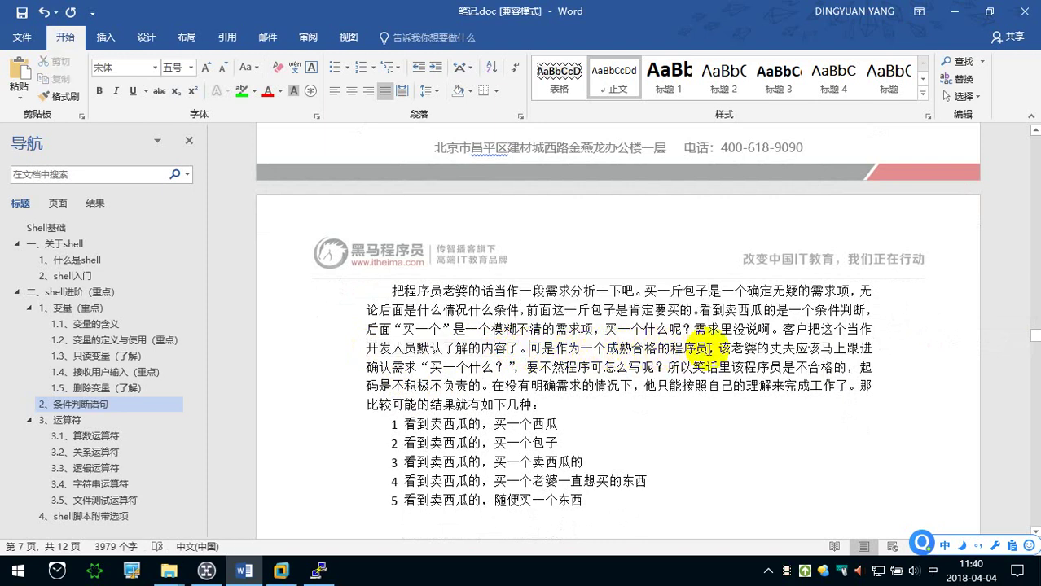
pyautogui.moveTo(718, 349)
pyautogui.mouseDown()
pyautogui.moveTo(803, 353)
pyautogui.moveTo(432, 362)
pyautogui.mouseUp()
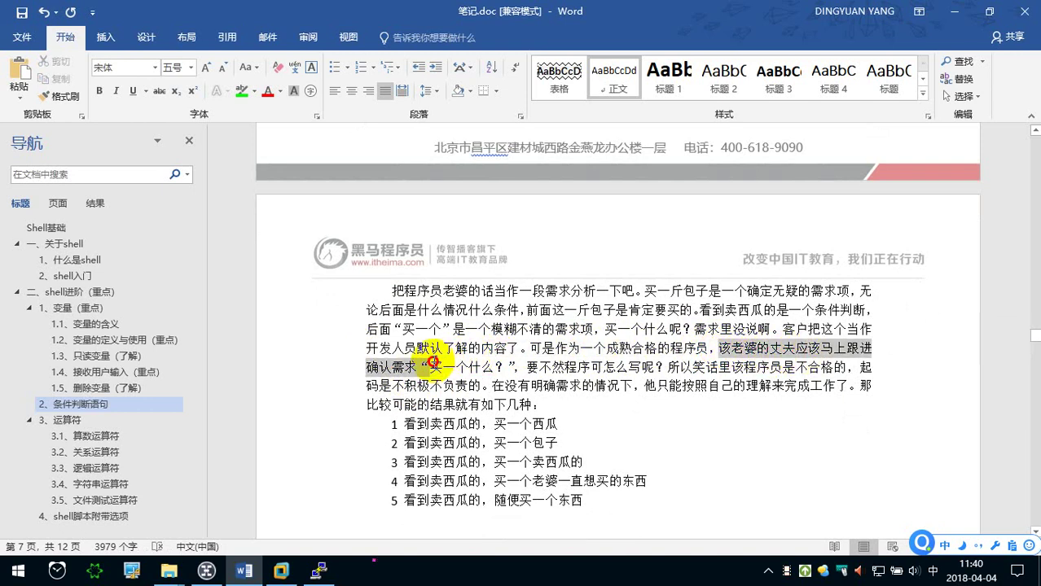
pyautogui.click(534, 367)
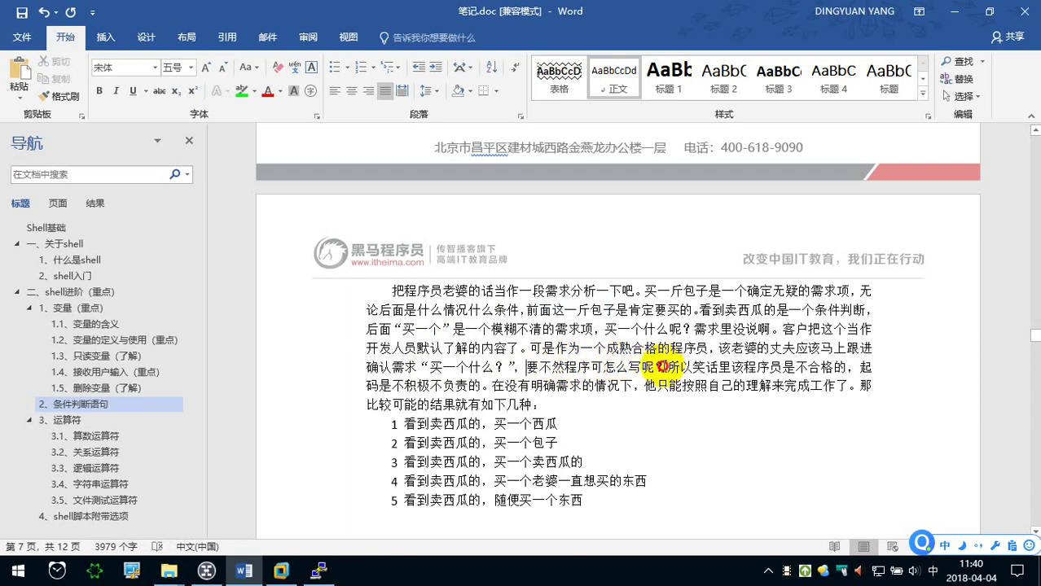
pyautogui.moveTo(661, 367); pyautogui.dragTo(839, 366)
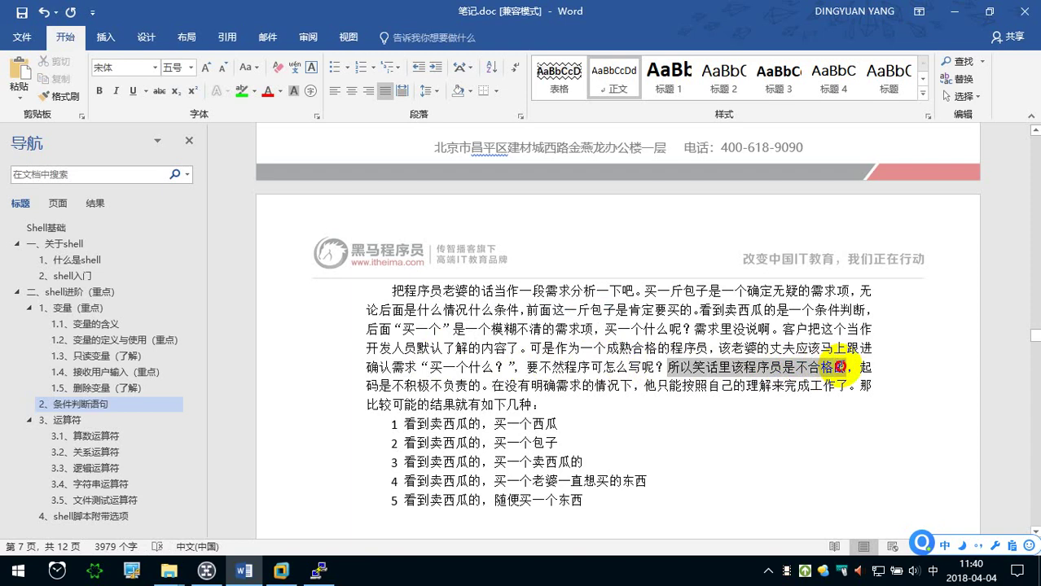
pyautogui.click(847, 366)
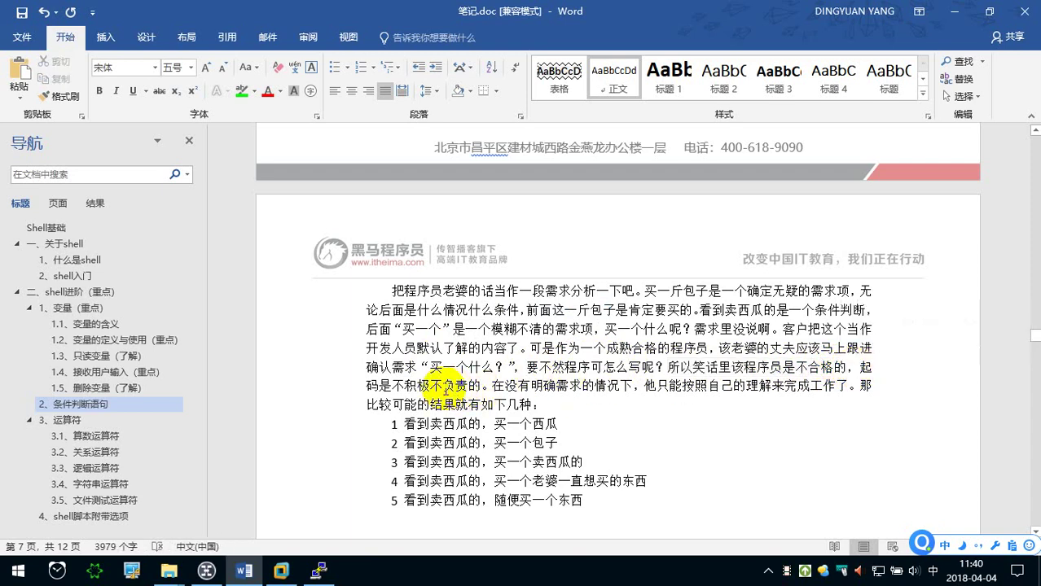
pyautogui.moveTo(491, 387); pyautogui.dragTo(673, 386)
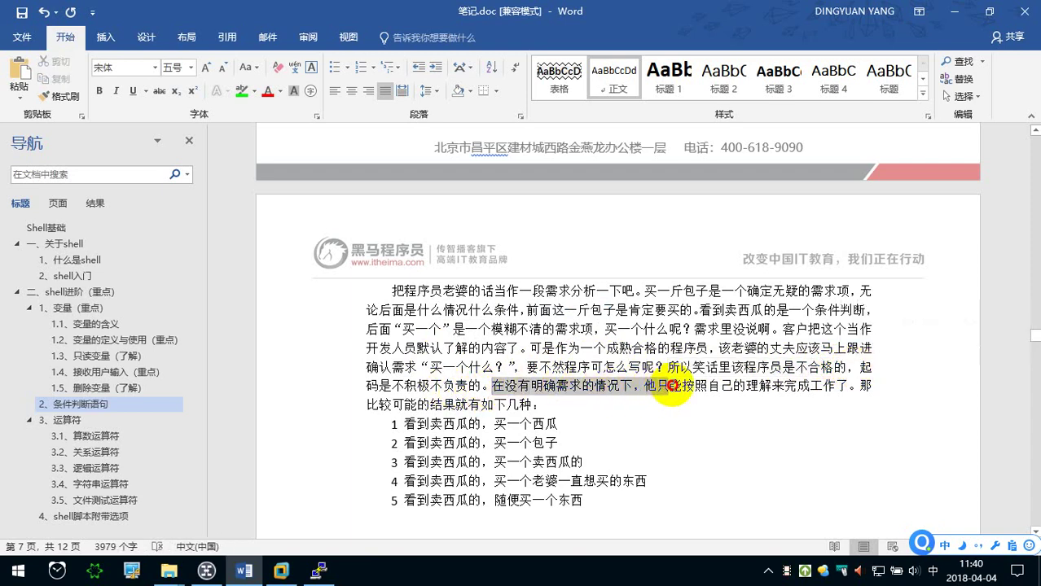
pyautogui.click(706, 386)
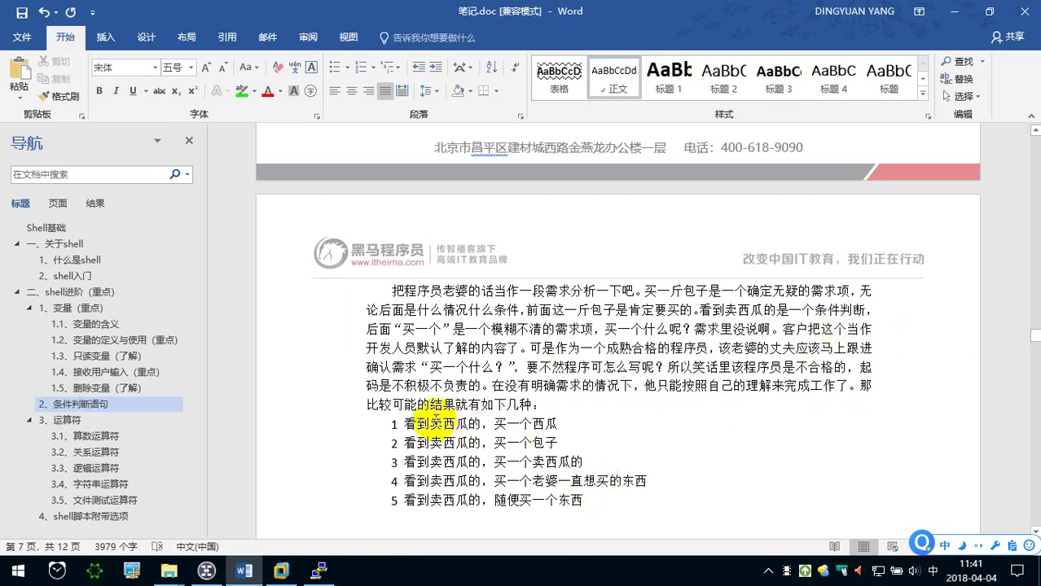
pyautogui.moveTo(494, 424); pyautogui.dragTo(558, 425)
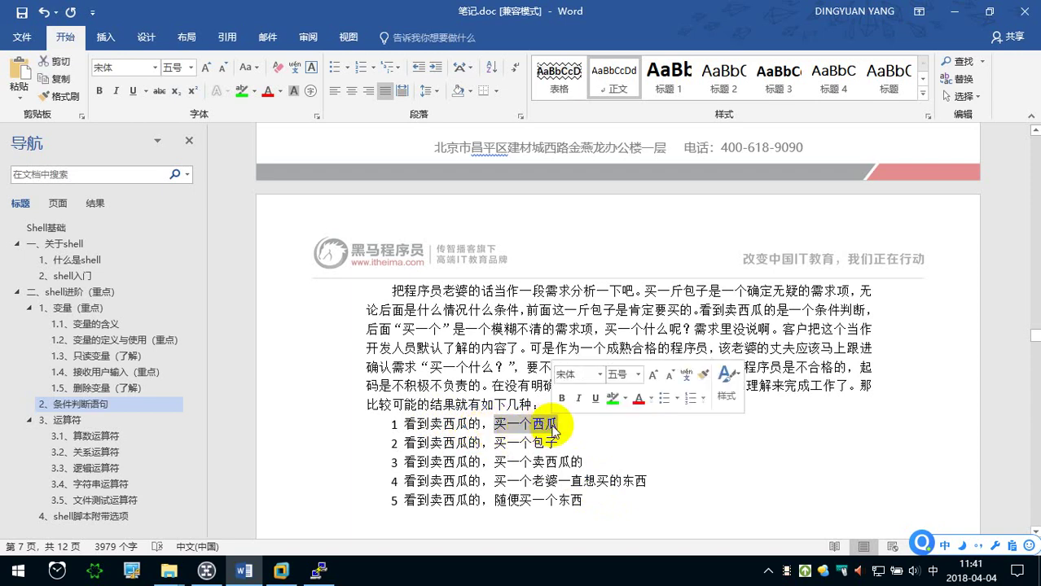
pyautogui.click(436, 437)
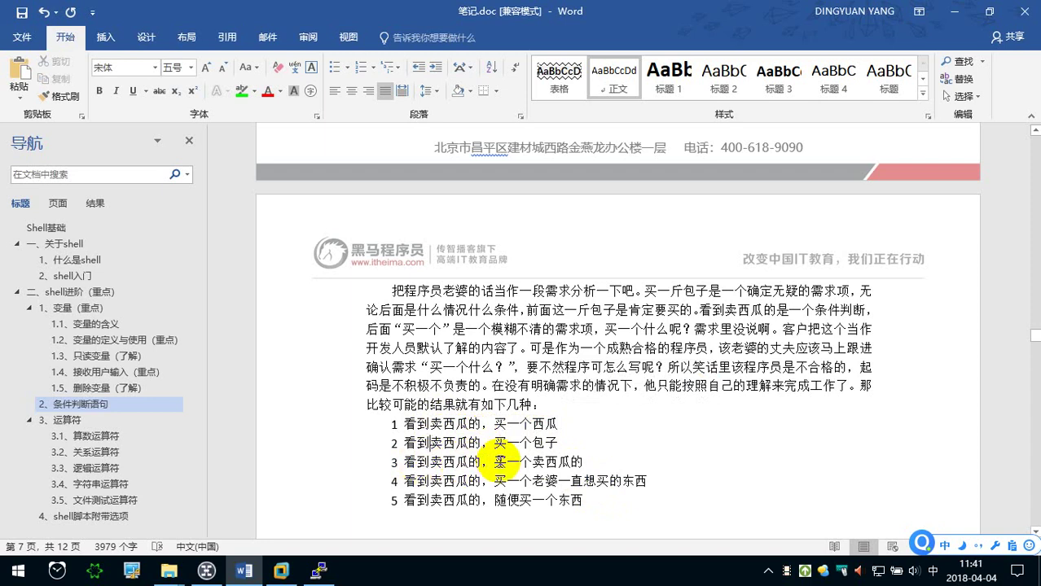
pyautogui.moveTo(402, 461); pyautogui.dragTo(584, 459)
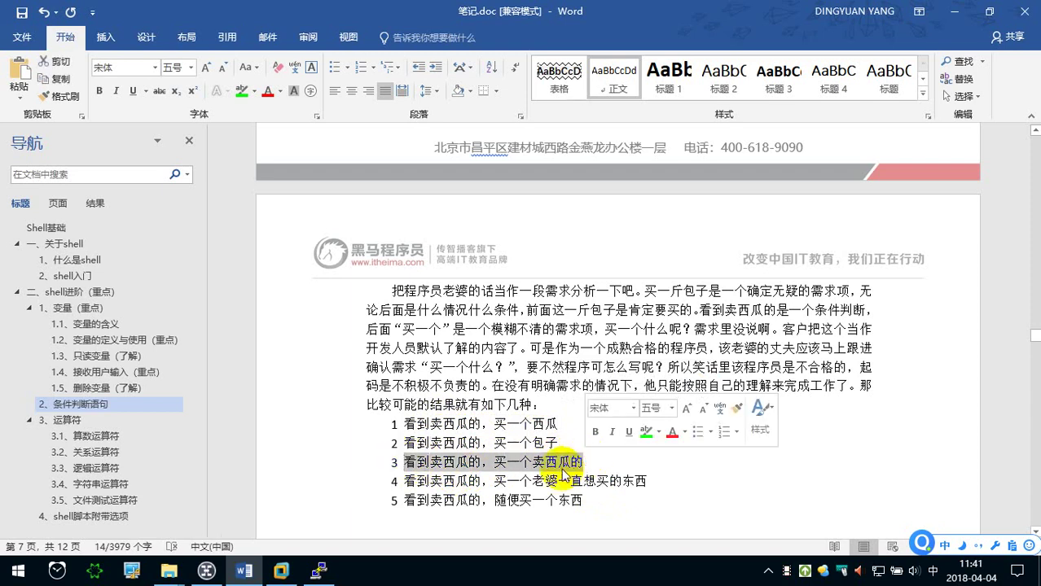
pyautogui.click(518, 480)
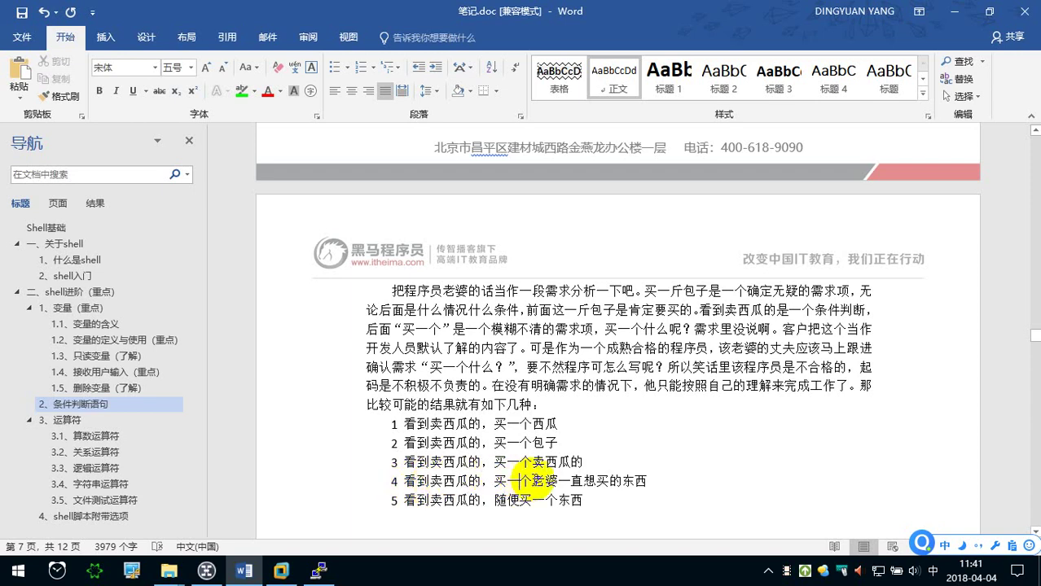
pyautogui.moveTo(648, 481); pyautogui.dragTo(494, 479)
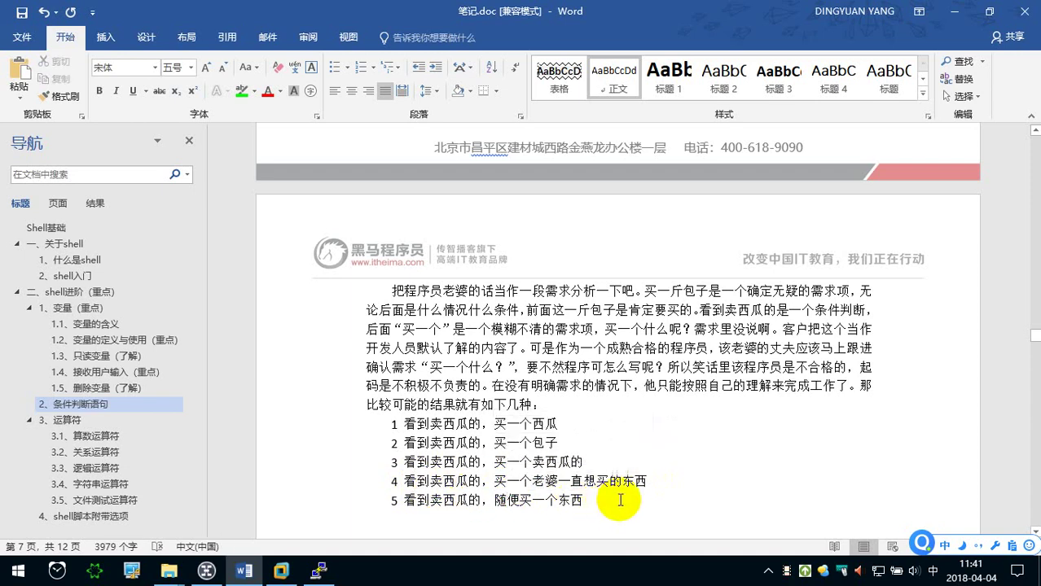
pyautogui.moveTo(590, 500); pyautogui.dragTo(399, 470)
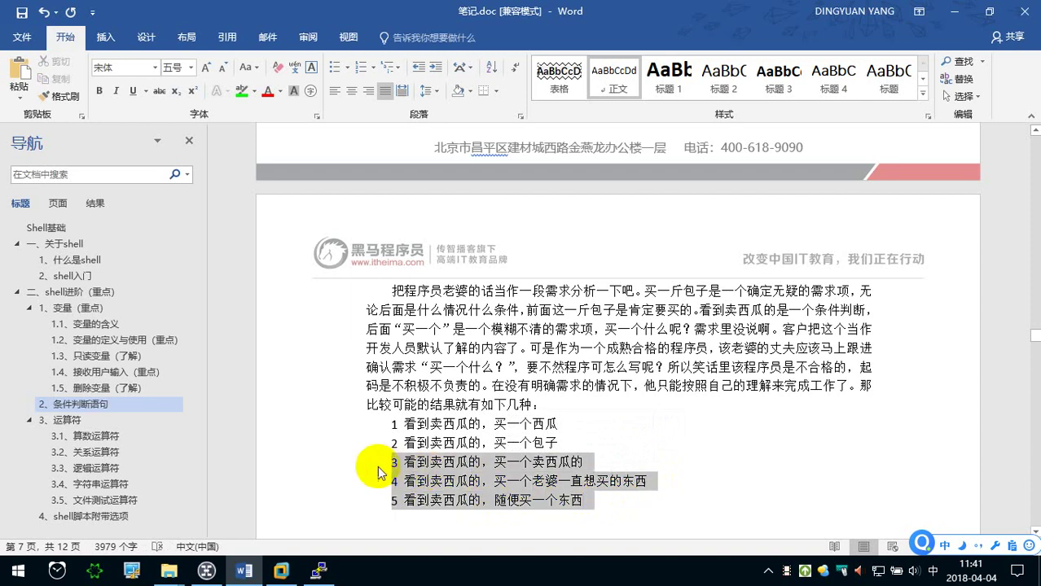
pyautogui.click(508, 368)
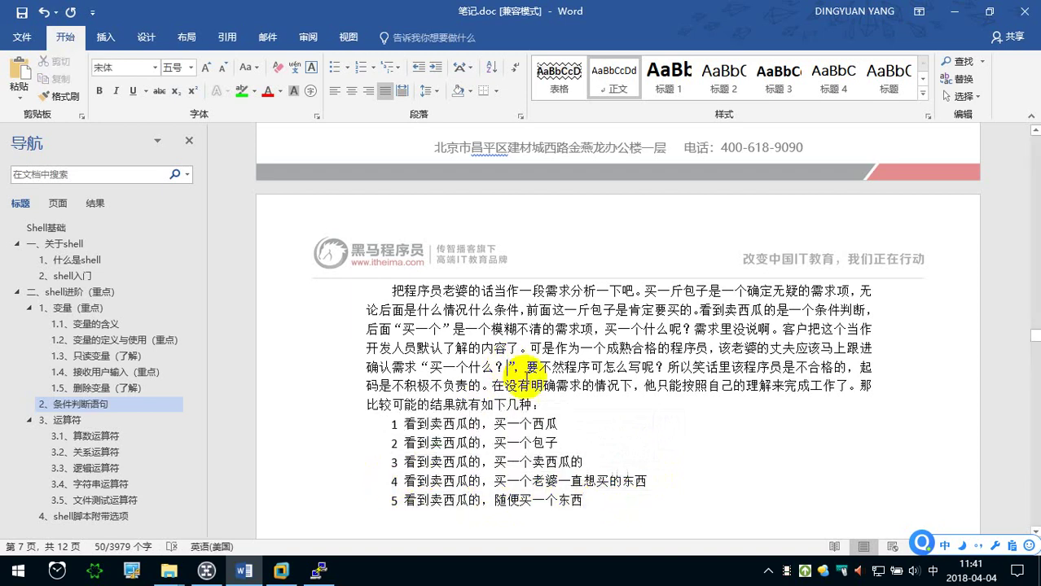
pyautogui.moveTo(562, 442); pyautogui.dragTo(392, 426)
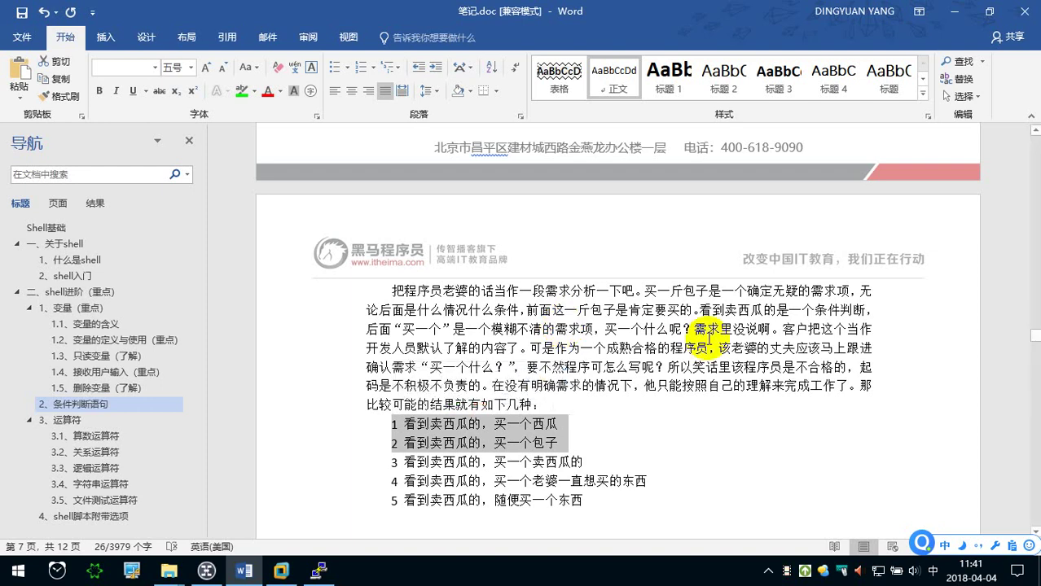
pyautogui.click(579, 418)
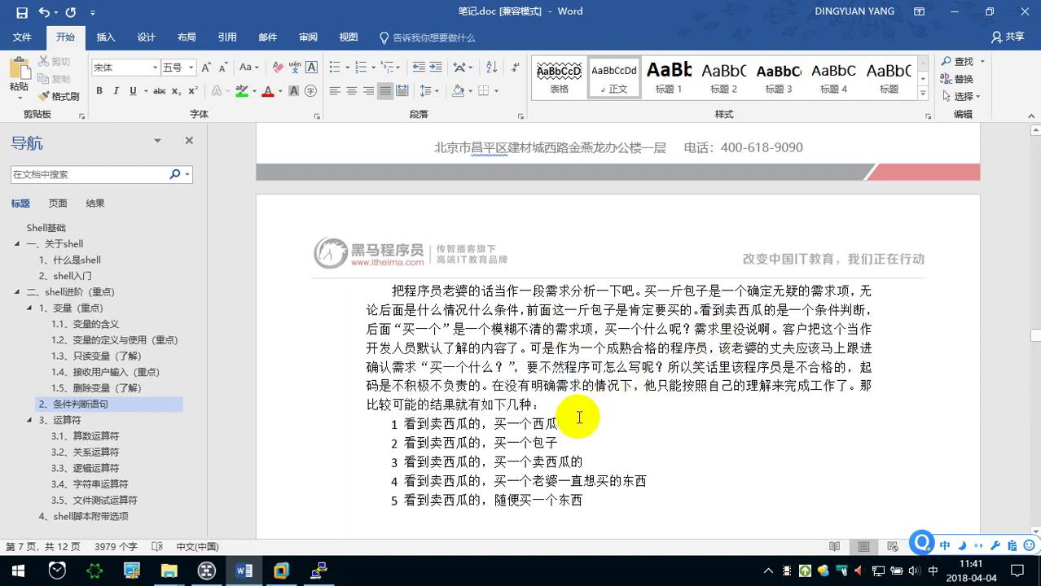
# Add the line 如果 看到卖西瓜的 beneath list item 1.
pyautogui.press('Return')
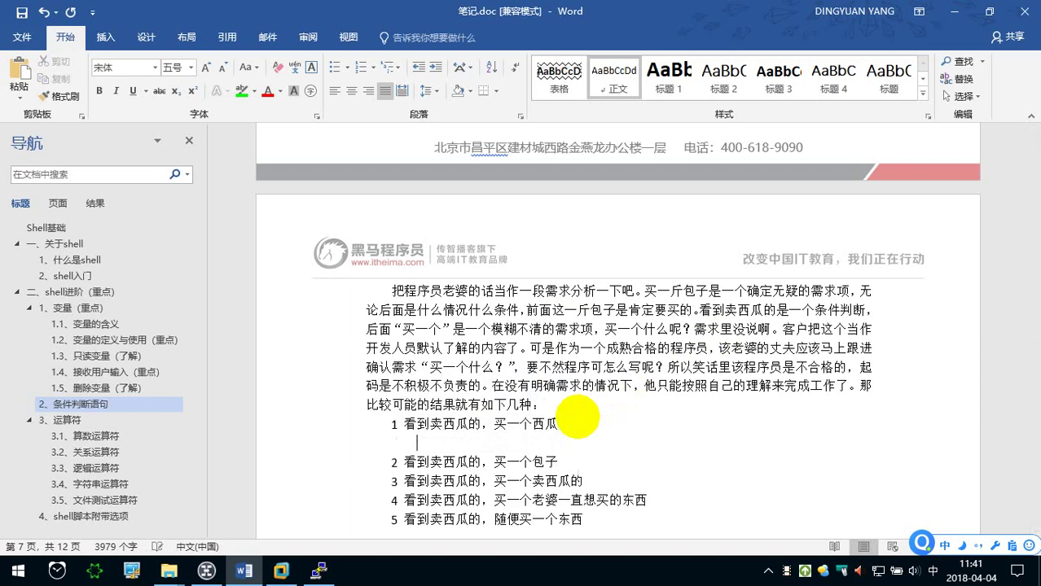
pyautogui.scroll(-1, 577, 417)
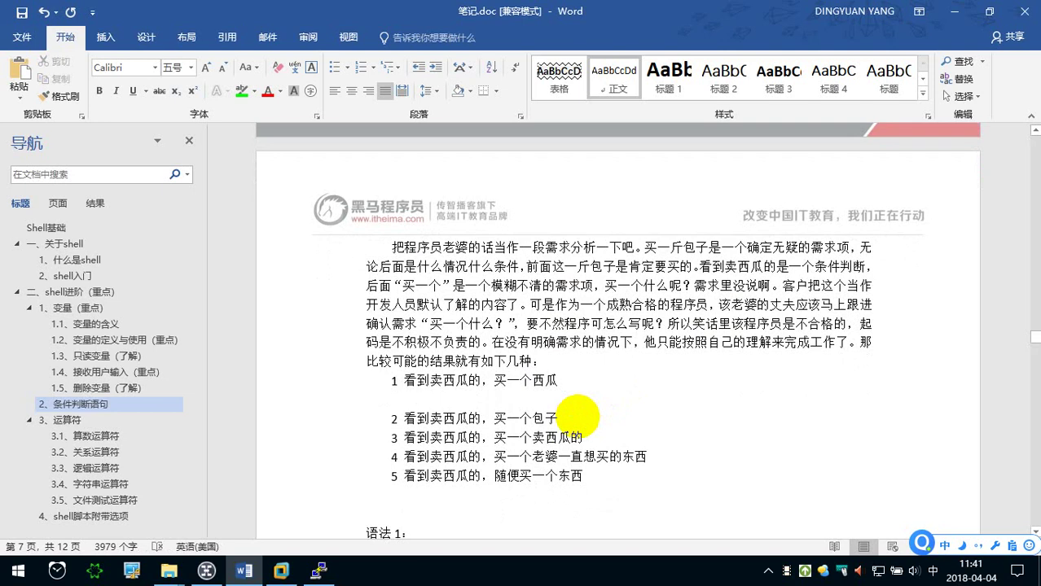
pyautogui.write('ru')
pyautogui.press('BackSpace')
pyautogui.press('BackSpace')
pyautogui.write('ruguo')
pyautogui.press('space')
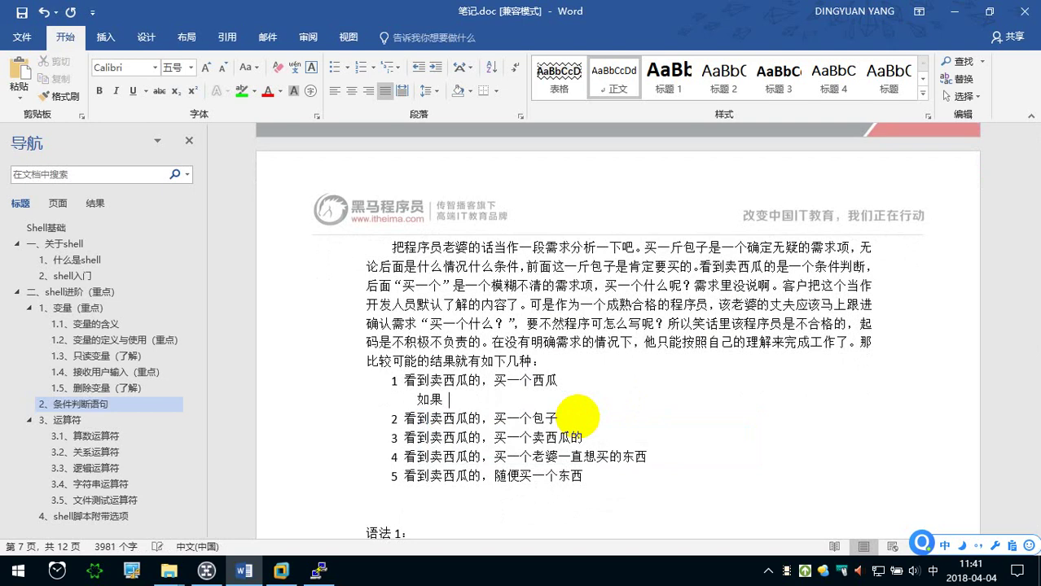
pyautogui.write('kandao')
pyautogui.press('space')
pyautogui.write('m')
pyautogui.write('xi')
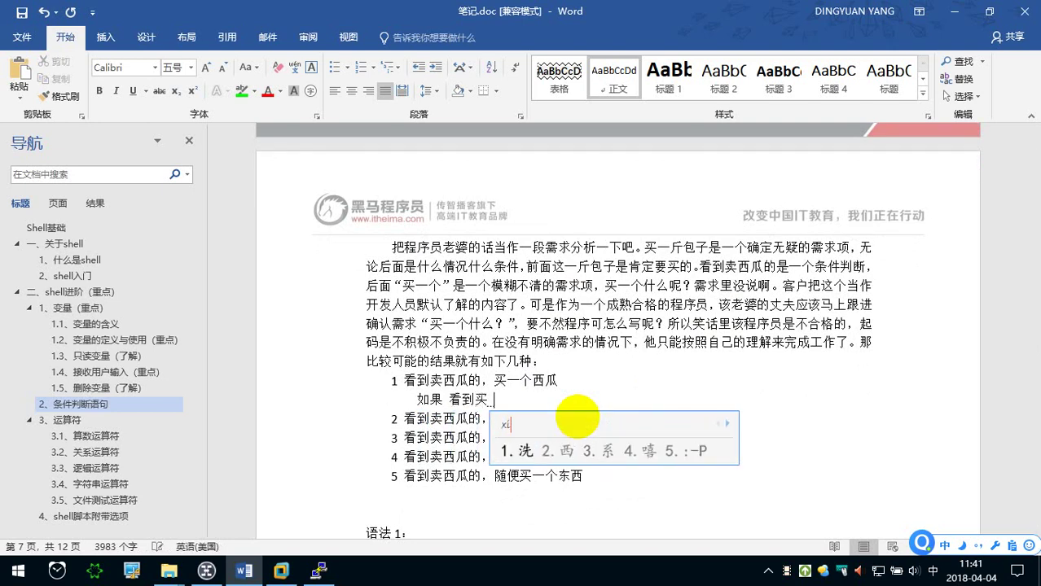
pyautogui.press('space')
pyautogui.write('g')
pyautogui.press('BackSpace')
pyautogui.press('BackSpace')
pyautogui.press('BackSpace')
pyautogui.write("mai'xi'gua")
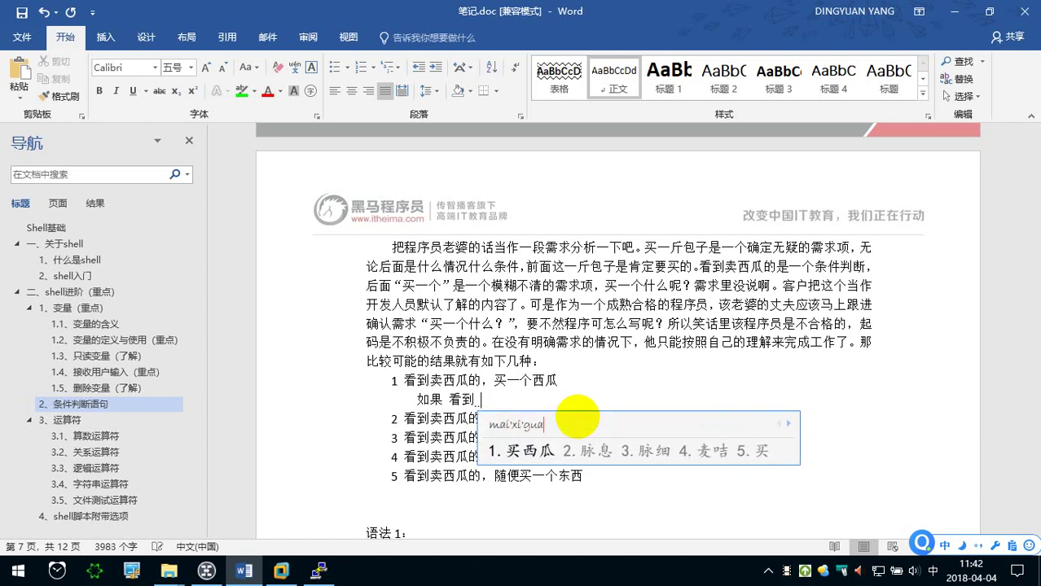
pyautogui.press('Down')
pyautogui.press('space')
pyautogui.press('space')
pyautogui.write('de')
pyautogui.press('space')
pyautogui.press('Return')
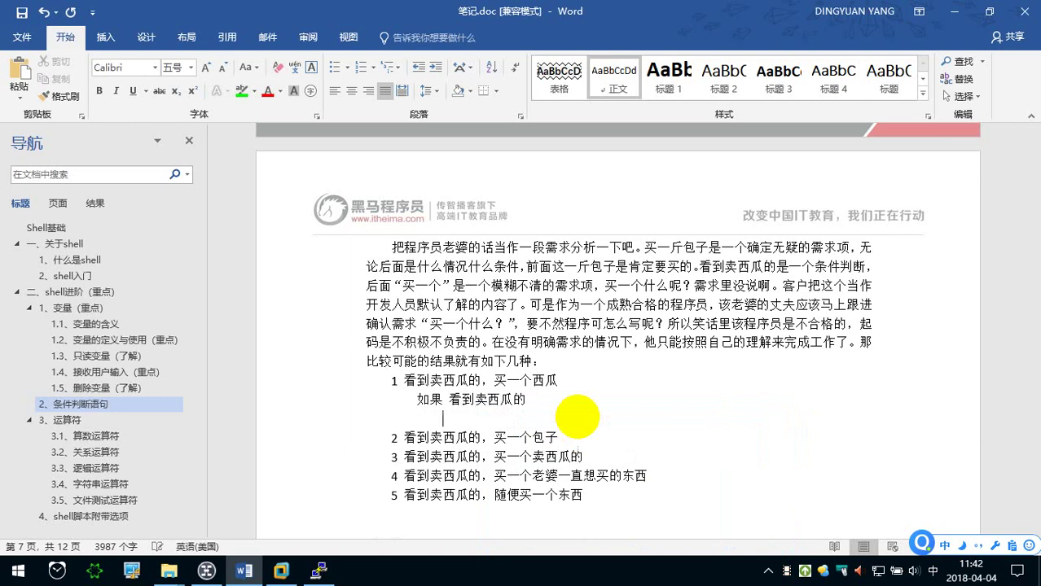
# Follow it with 那么 and an indented 买一个西瓜 line.
pyautogui.write('name')
pyautogui.press('space')
pyautogui.press('Return')
pyautogui.press('Tab')
pyautogui.write('mai')
pyautogui.press('space')
pyautogui.write('yige')
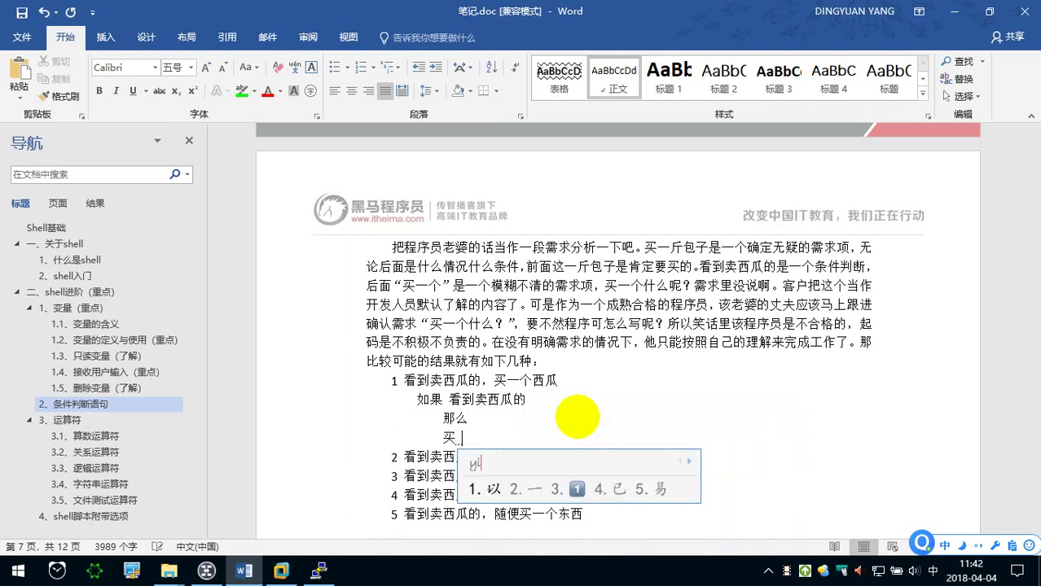
pyautogui.press('space')
pyautogui.write('xigua')
pyautogui.press('space')
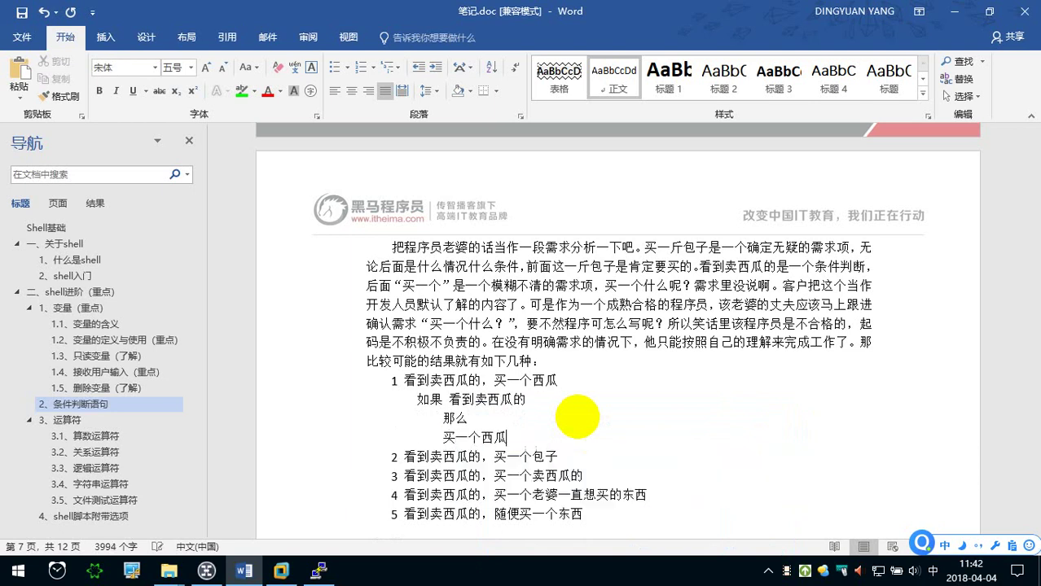
# Add the line 如果 看到卖西瓜的 beneath list item 2.
pyautogui.click(567, 453)
pyautogui.press('Return')
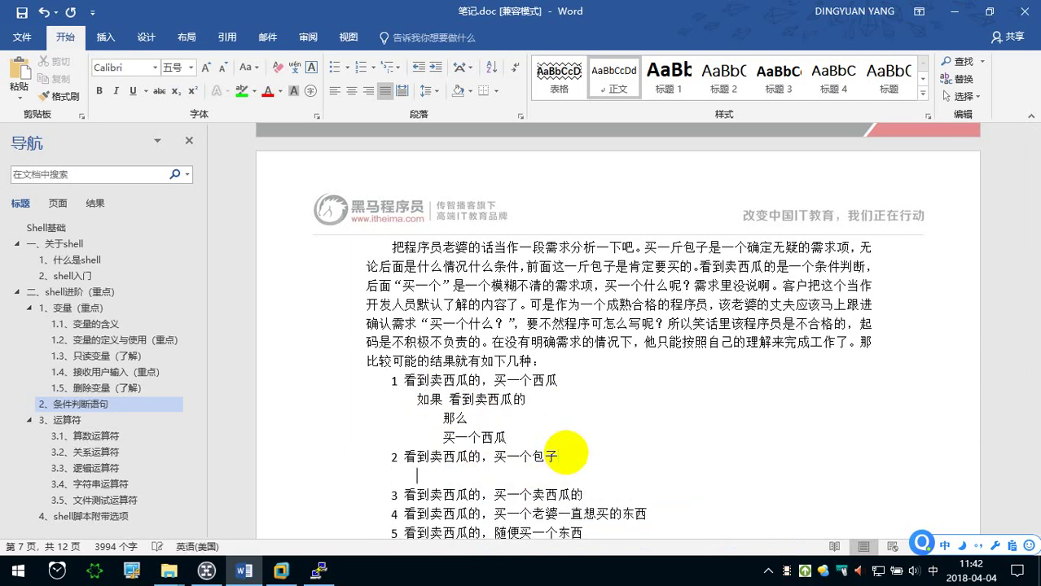
pyautogui.write('如果')
pyautogui.press('BackSpace')
pyautogui.press('BackSpace')
pyautogui.press('BackSpace')
pyautogui.press('BackSpace')
pyautogui.press('BackSpace')
pyautogui.press('BackSpace')
pyautogui.write('看到maixi')
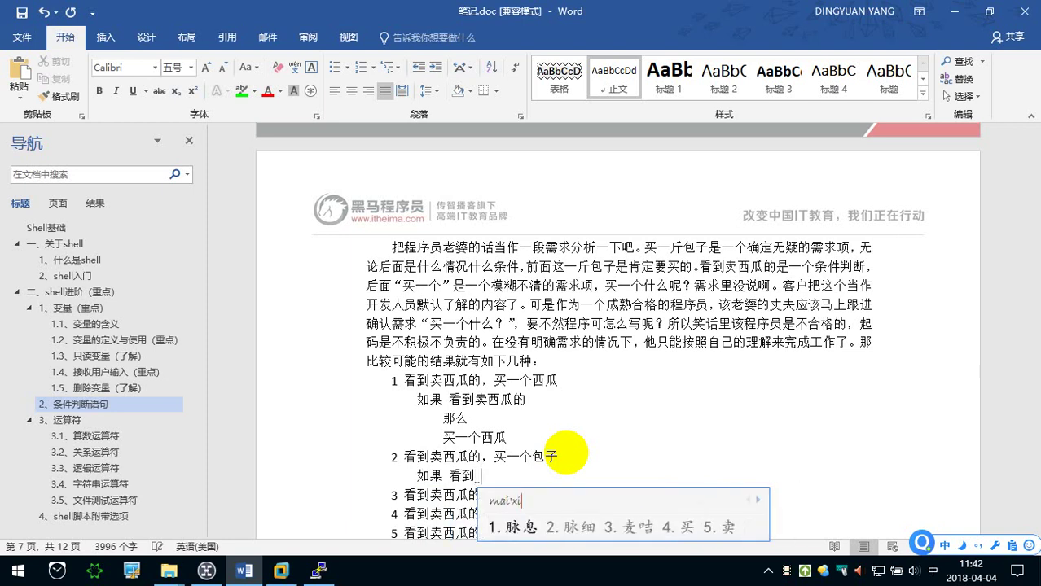
pyautogui.write('gua2de')
pyautogui.press('space')
pyautogui.press('Return')
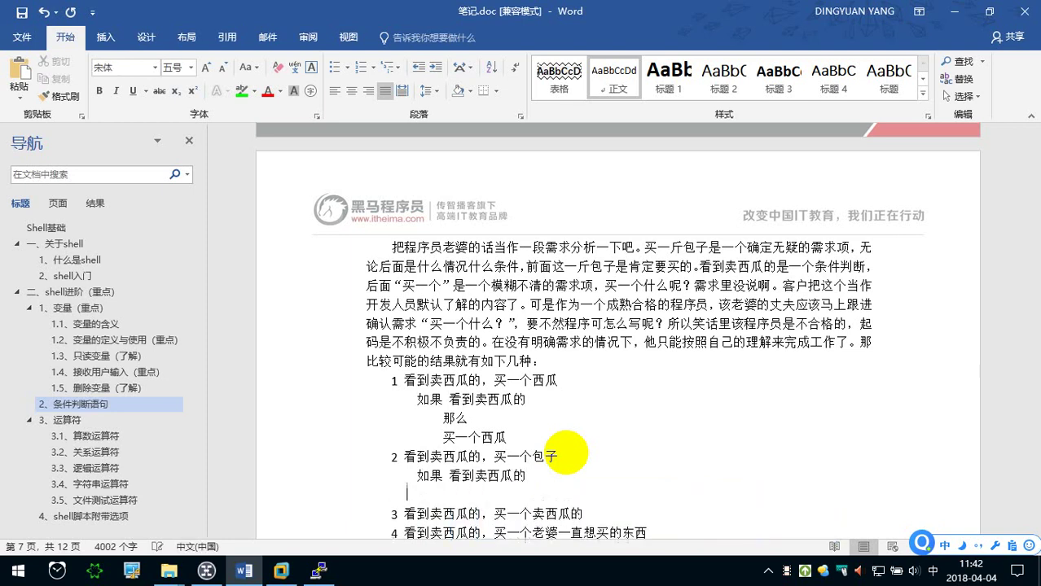
# Follow item 2's condition with 那么 and a 买一个包子 action line.
pyautogui.write('name')
pyautogui.press('space')
pyautogui.press('Return')
pyautogui.press('BackSpace')
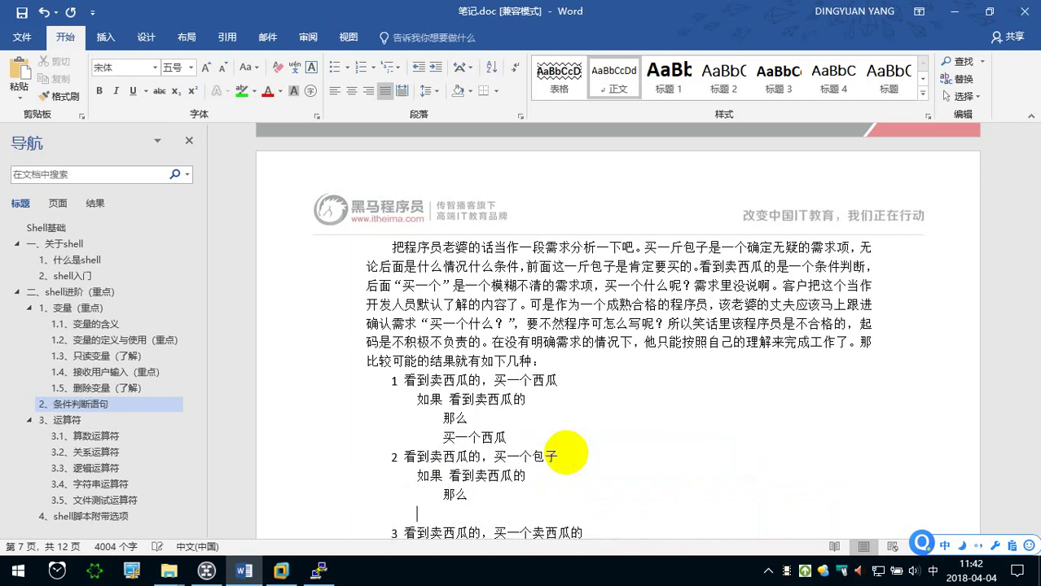
pyautogui.write('mai')
pyautogui.press('space')
pyautogui.write('yige')
pyautogui.press('space')
pyautogui.write('baozi')
pyautogui.press('space')
pyautogui.scroll(-2, 565, 452)
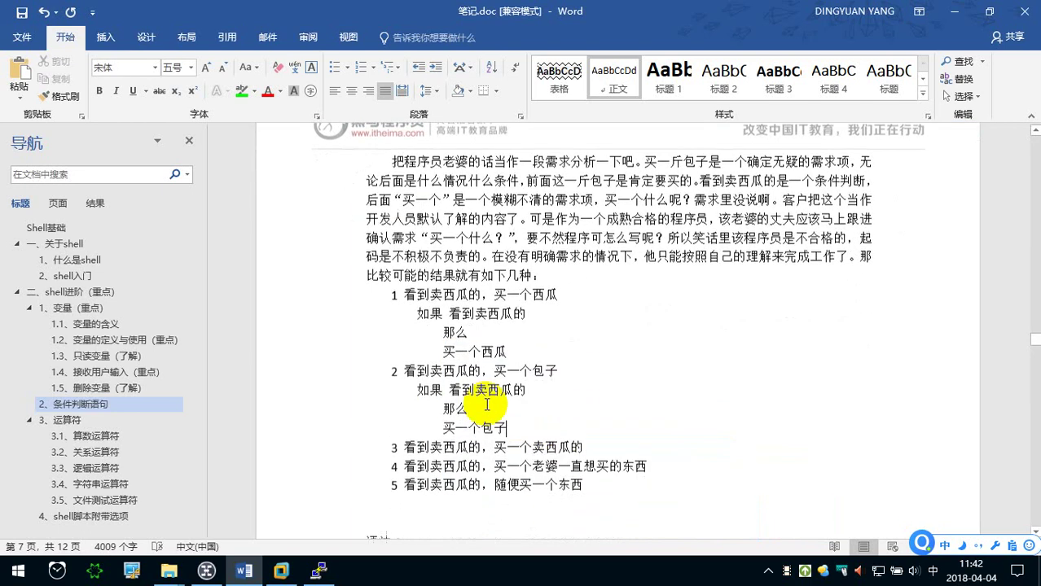
pyautogui.moveTo(414, 314); pyautogui.dragTo(535, 342)
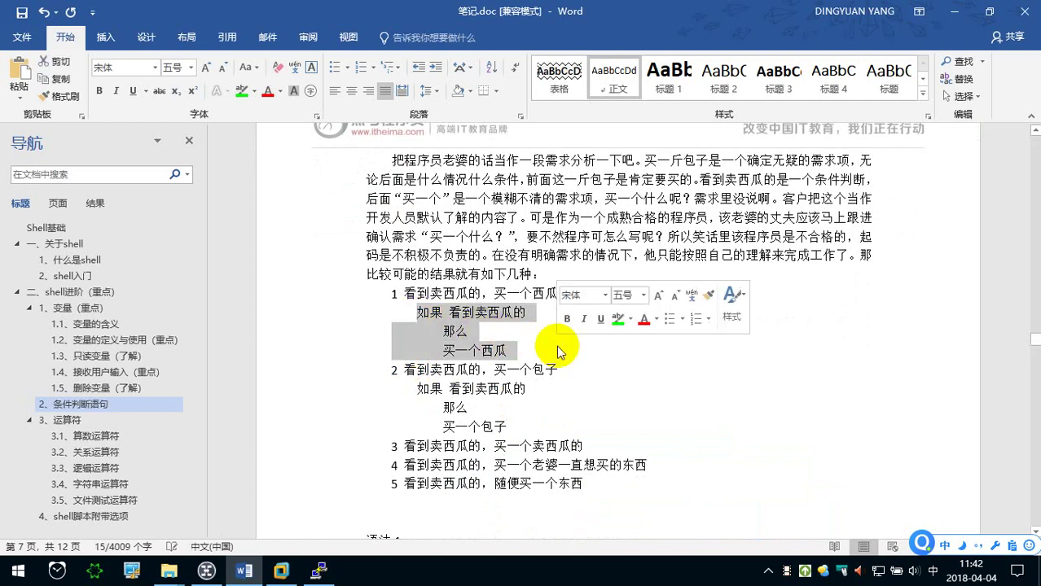
# Bold the 如果…买一个西瓜 block under item 1 and the 如果…买一个包子 block under item 2.
pyautogui.click(99, 90)
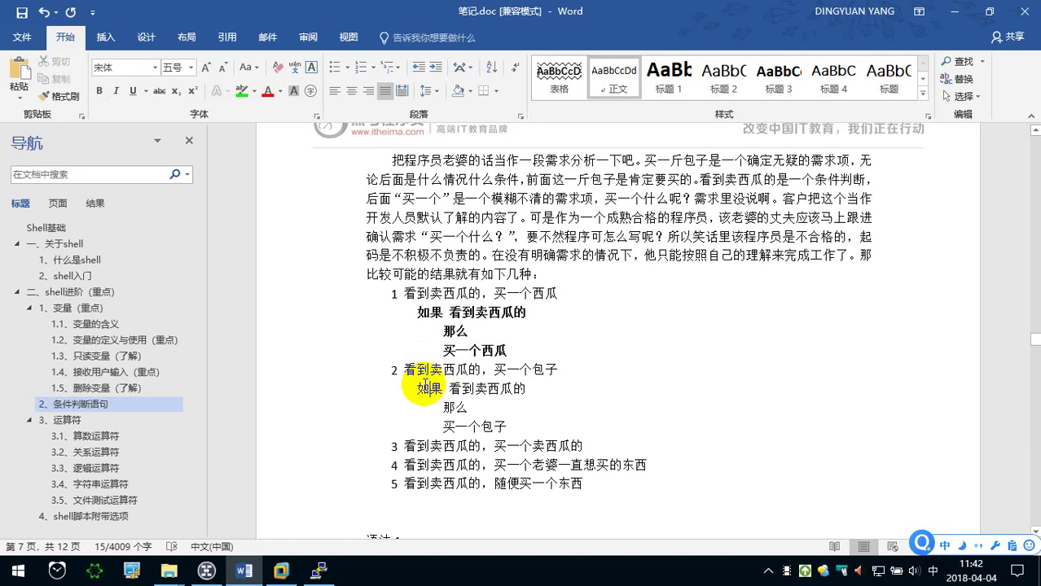
pyautogui.moveTo(415, 388); pyautogui.dragTo(509, 427)
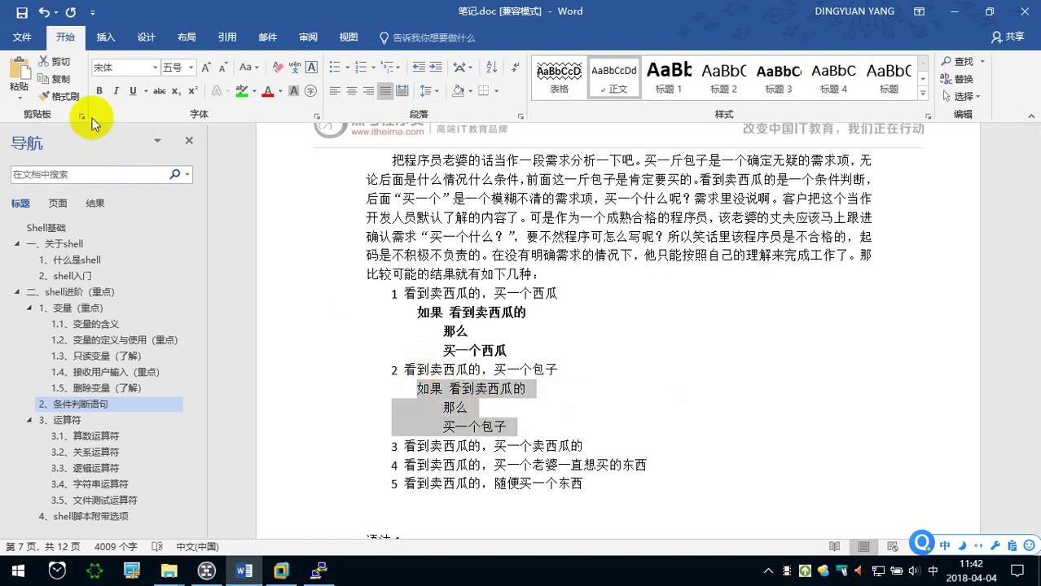
pyautogui.click(99, 90)
pyautogui.click(469, 332)
pyautogui.click(511, 349)
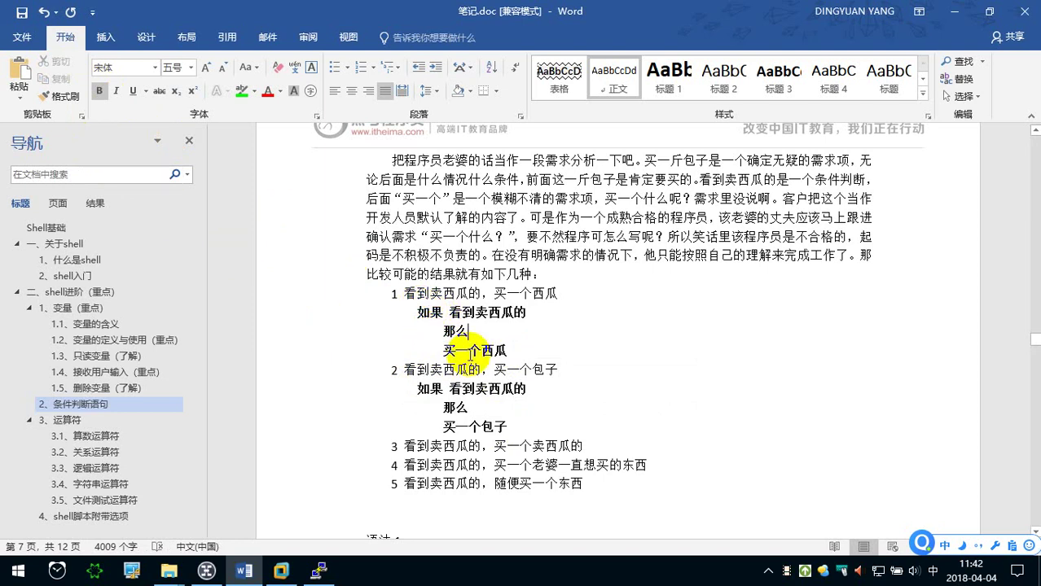
# Add the line 上述1和2下面的条件汉字描述称之为“伪代码”。 below item 5.
pyautogui.scroll(-1, 489, 407)
pyautogui.click(641, 450)
pyautogui.press('Return')
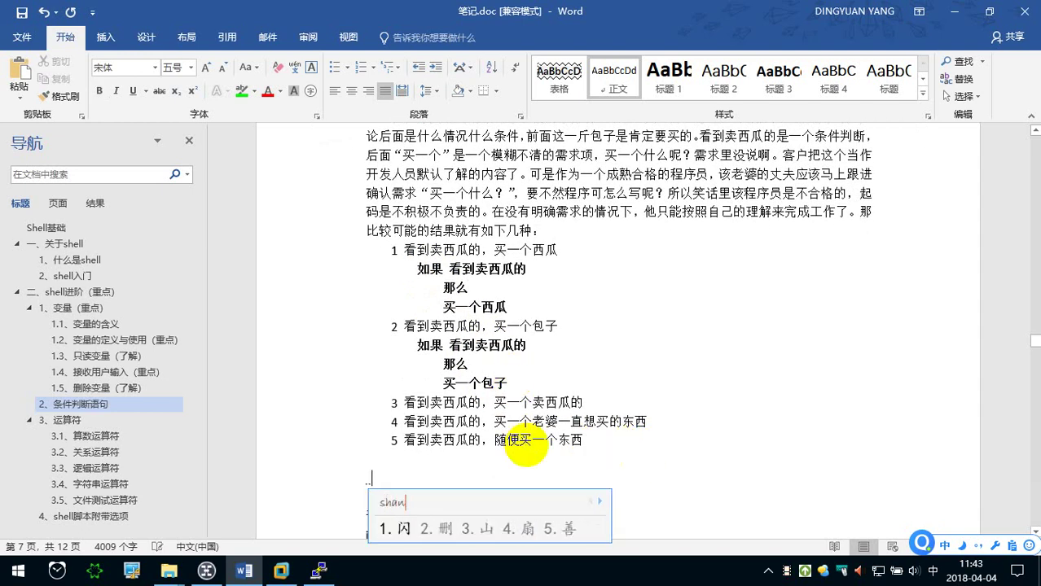
pyautogui.write('上述 1')
pyautogui.write(' 和 2.')
pyautogui.write('下面的')
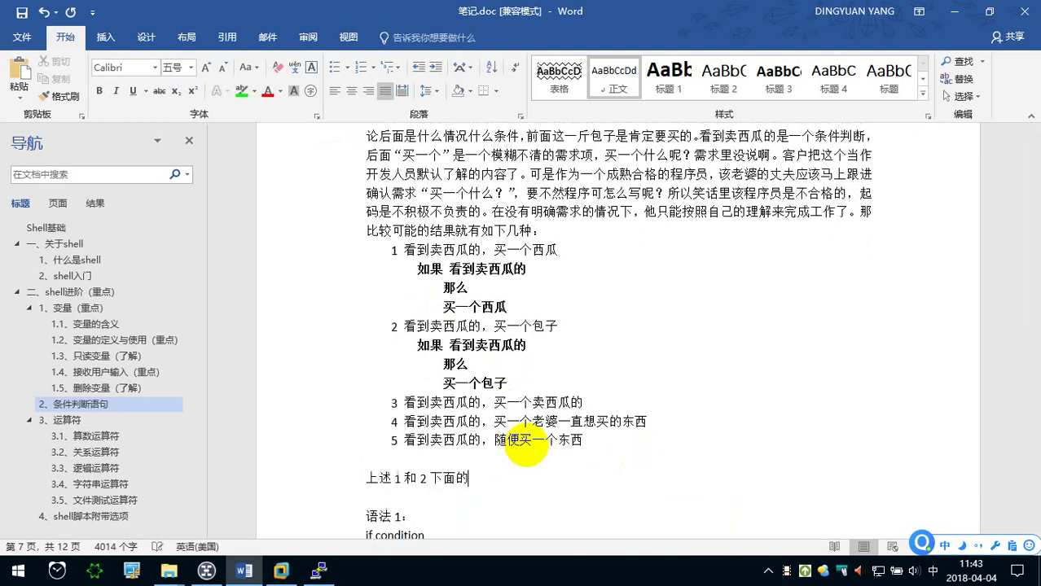
pyautogui.write('条件汉字')
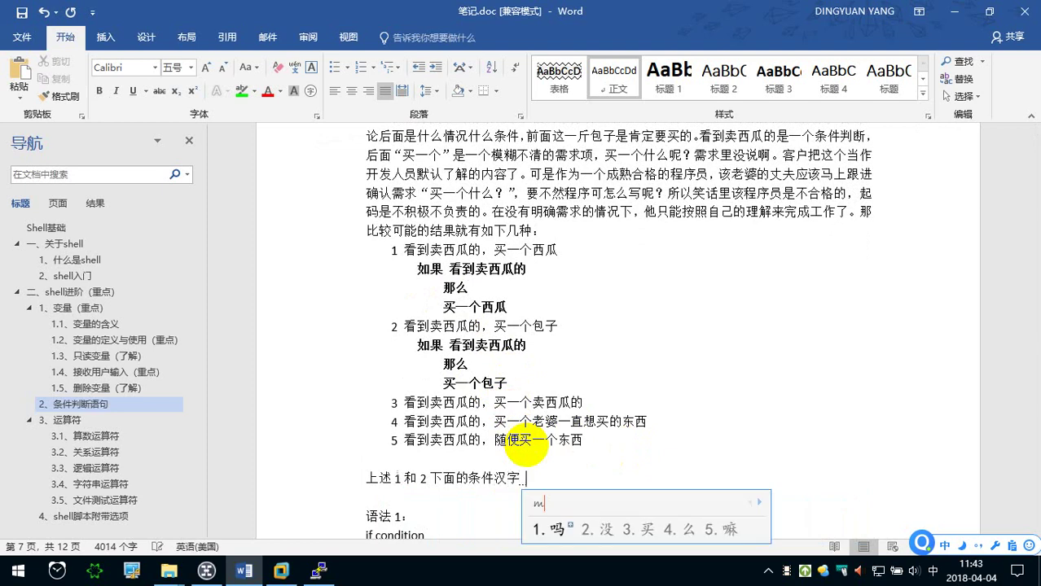
pyautogui.write('描述')
pyautogui.write('称之为')
pyautogui.write('weida')
pyautogui.write('mai')
pyautogui.press('BackSpace')
pyautogui.press('BackSpace')
pyautogui.press('BackSpace')
pyautogui.press('BackSpace')
pyautogui.write('aima')
pyautogui.press('space')
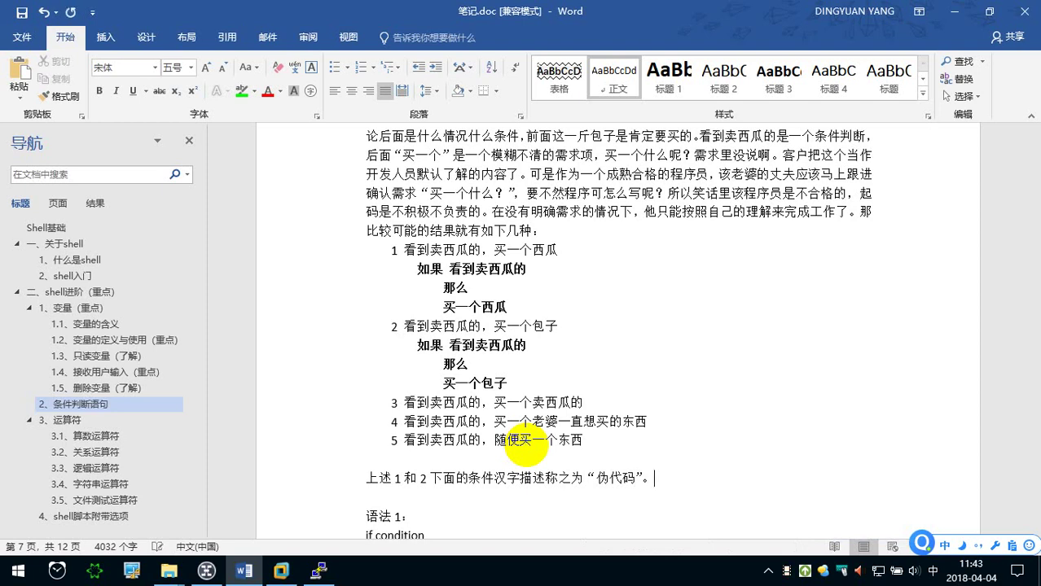
pyautogui.scroll(-1, 606, 459)
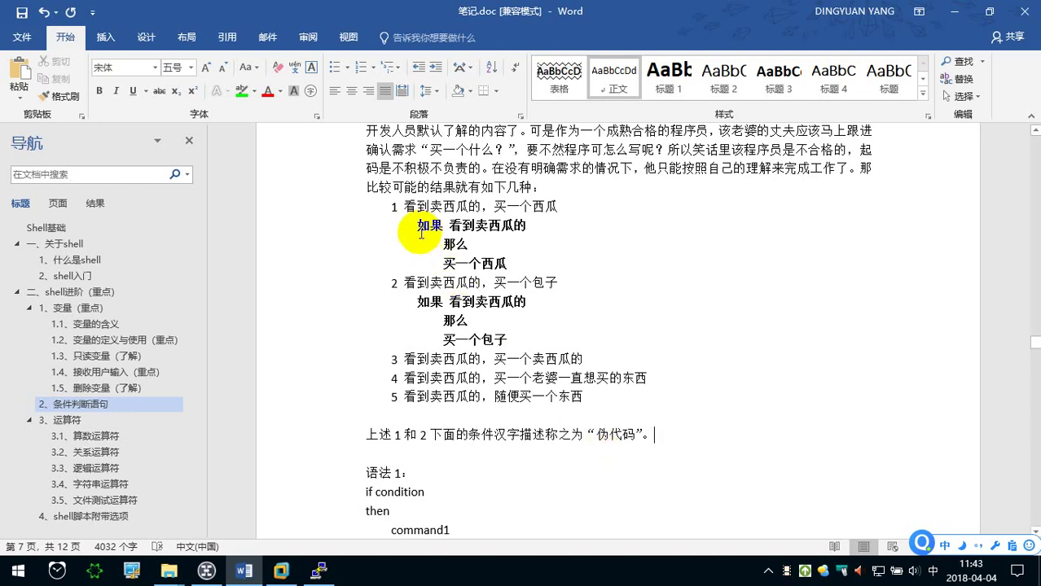
# Point out both pseudocode blocks, then append ，也是属于条件表达式的语法 to the 伪代码 sentence.
pyautogui.moveTo(414, 225); pyautogui.dragTo(509, 263)
pyautogui.moveTo(415, 301); pyautogui.dragTo(505, 340)
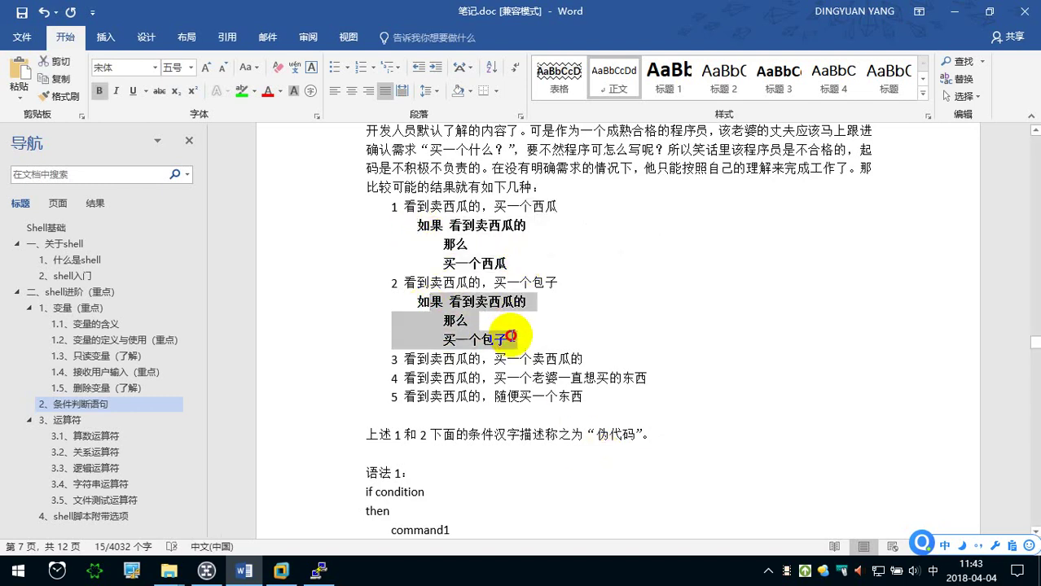
pyautogui.click(506, 367)
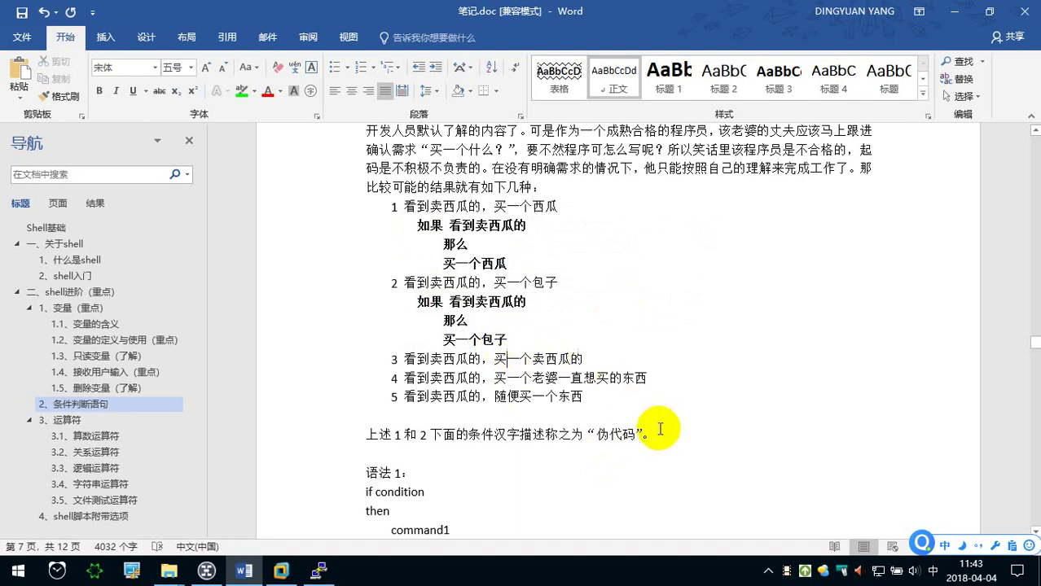
pyautogui.moveTo(509, 341); pyautogui.dragTo(407, 299)
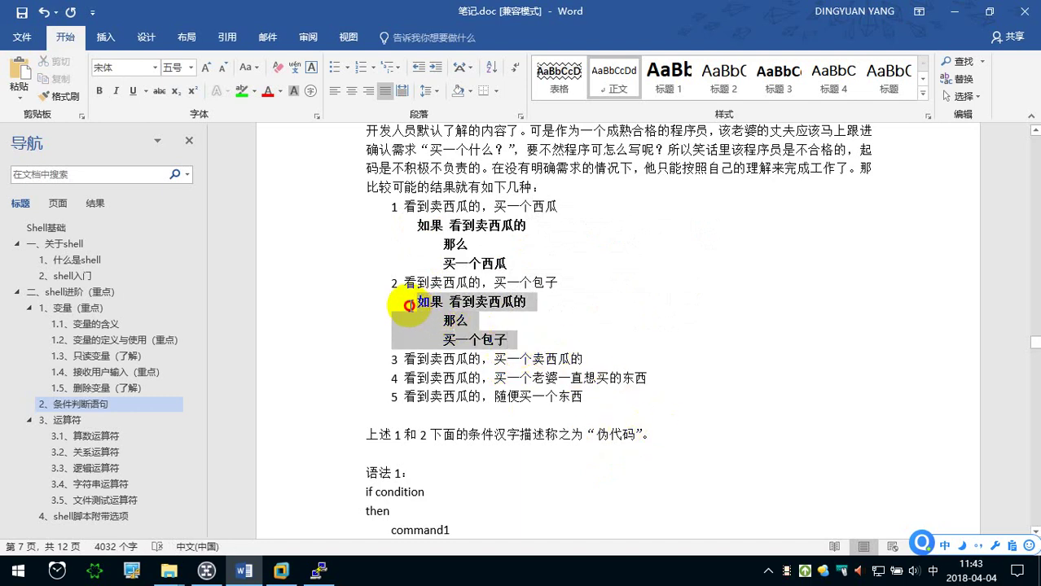
pyautogui.click(670, 432)
pyautogui.press('Left')
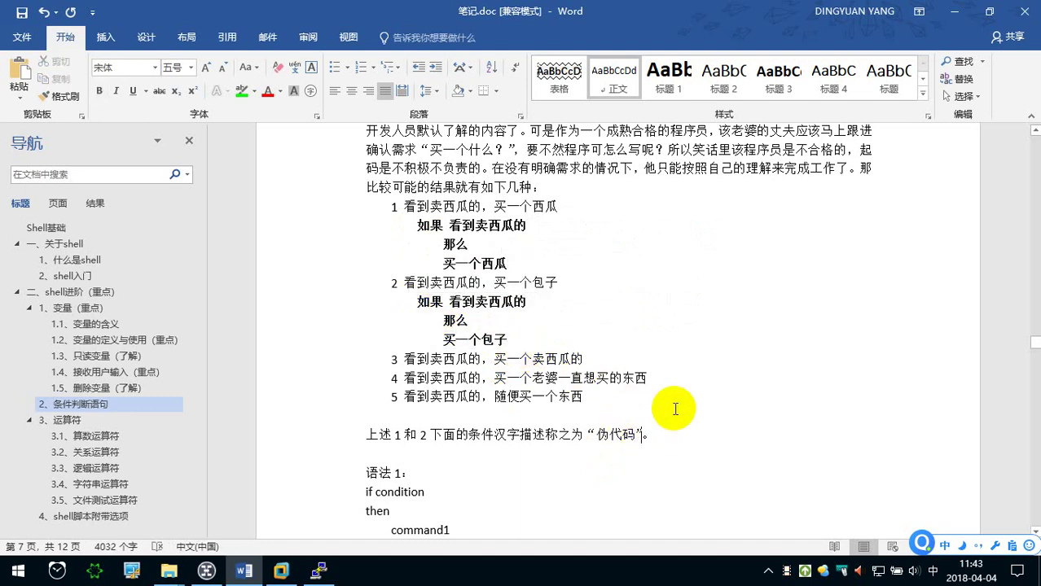
pyautogui.write('，也是')
pyautogui.write('属于iaojian')
pyautogui.press('space')
pyautogui.write('biaodas')
pyautogui.press('space')
pyautogui.write('de')
pyautogui.press('space')
pyautogui.write('yufa')
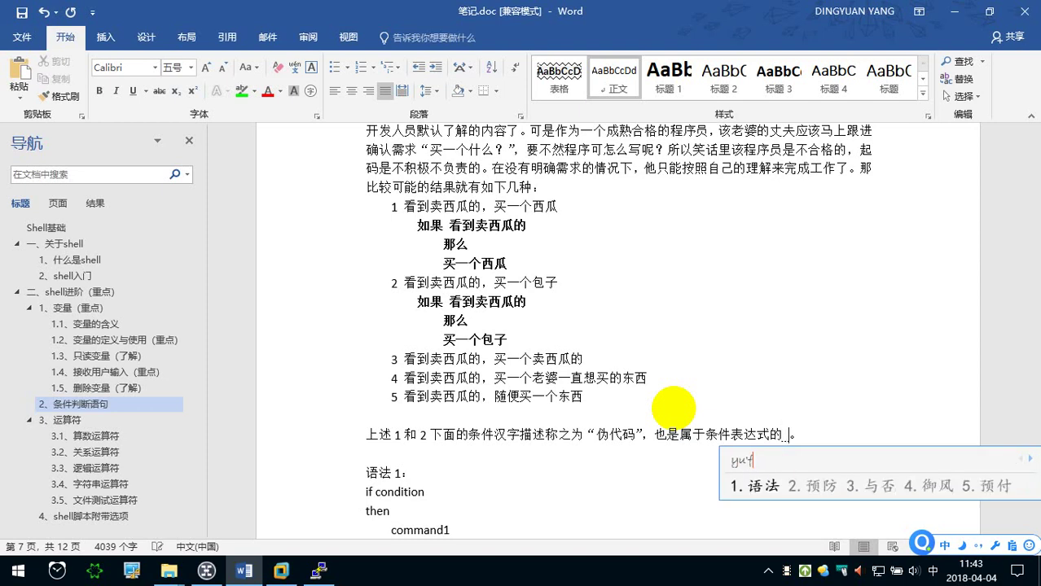
pyautogui.press('space')
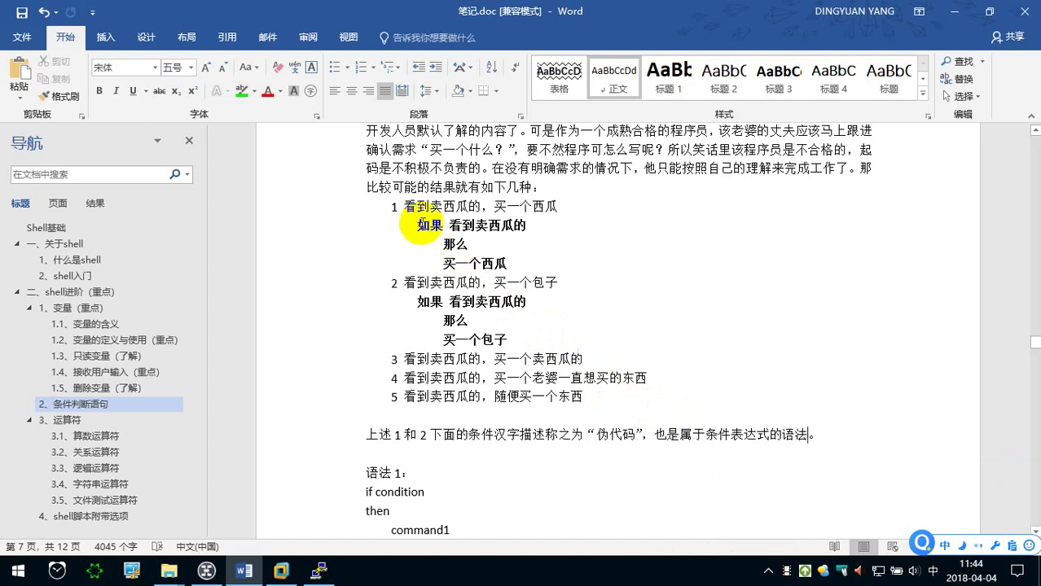
# Reselect the 如果…买一个西瓜 example and place the cursor right after 买一个西瓜.
pyautogui.moveTo(415, 226); pyautogui.dragTo(513, 265)
pyautogui.moveTo(417, 302)
pyautogui.mouseDown()
pyautogui.moveTo(513, 345)
pyautogui.moveTo(417, 303)
pyautogui.mouseUp()
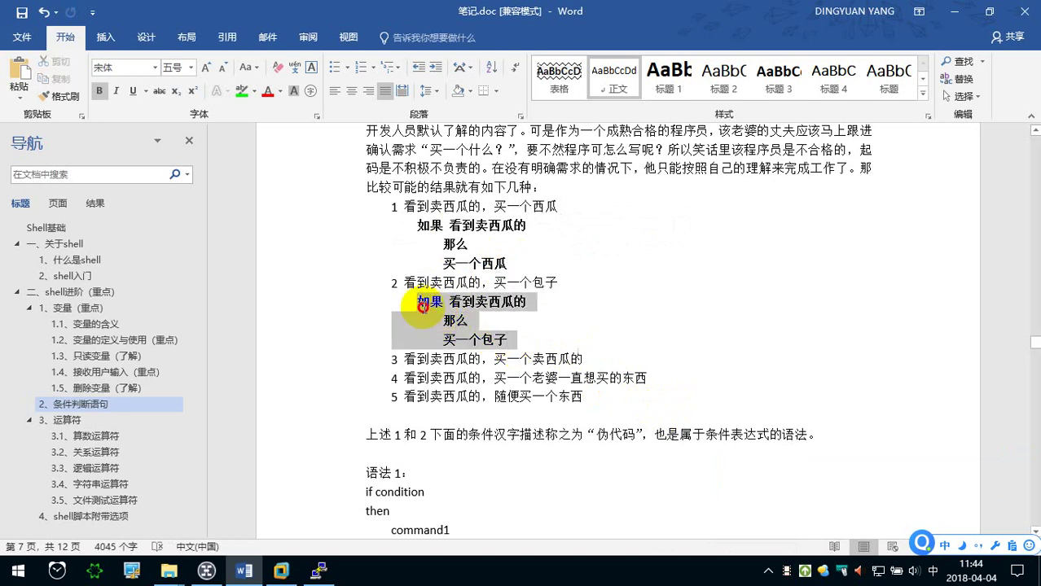
pyautogui.click(416, 226)
pyautogui.moveTo(416, 225); pyautogui.dragTo(507, 263)
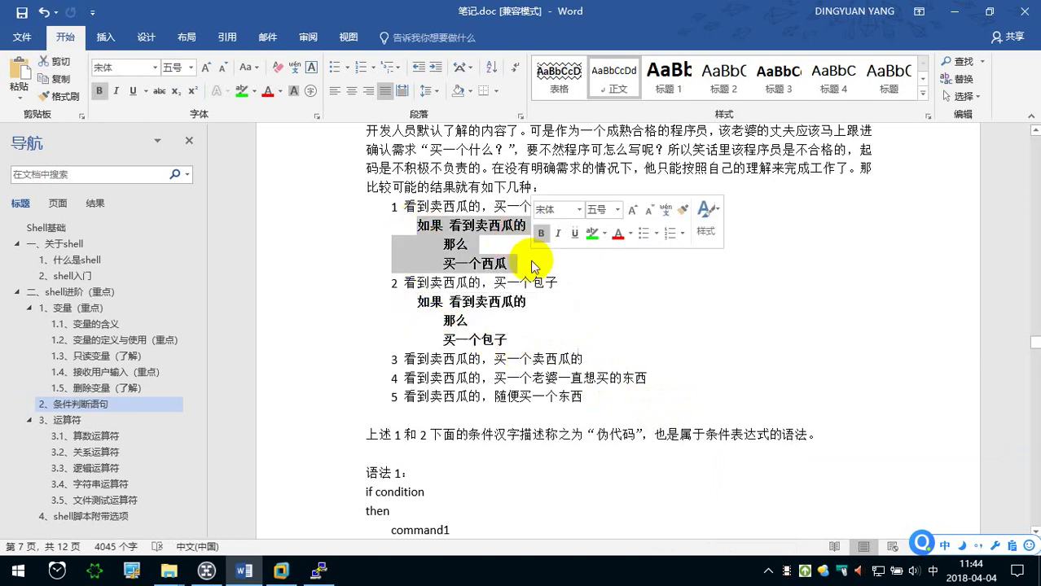
pyautogui.click(447, 226)
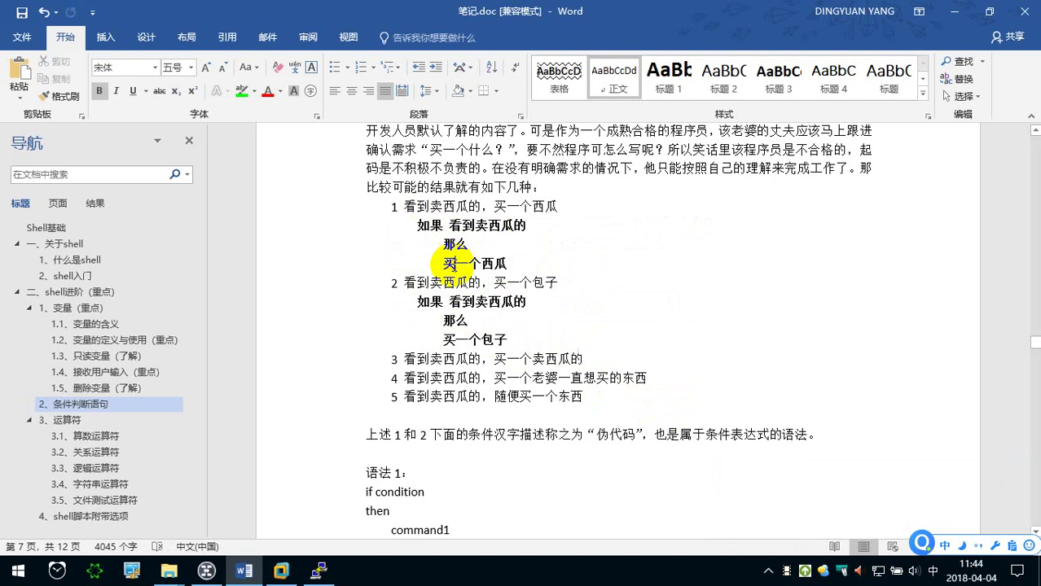
pyautogui.click(519, 266)
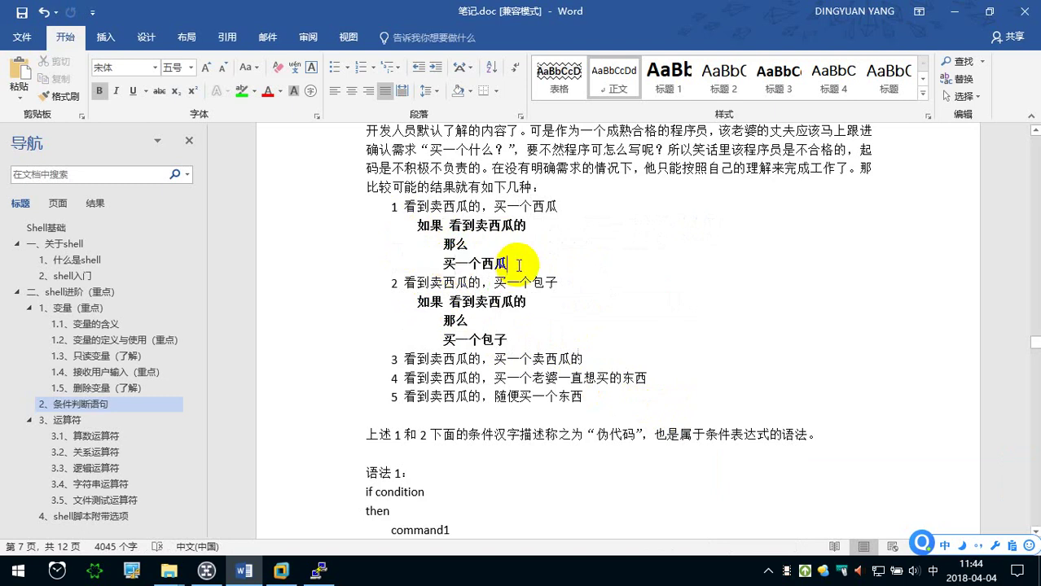
# Add an 否则 line below 买一个西瓜 in item 1's pseudocode.
pyautogui.press('Return')
pyautogui.write('fu')
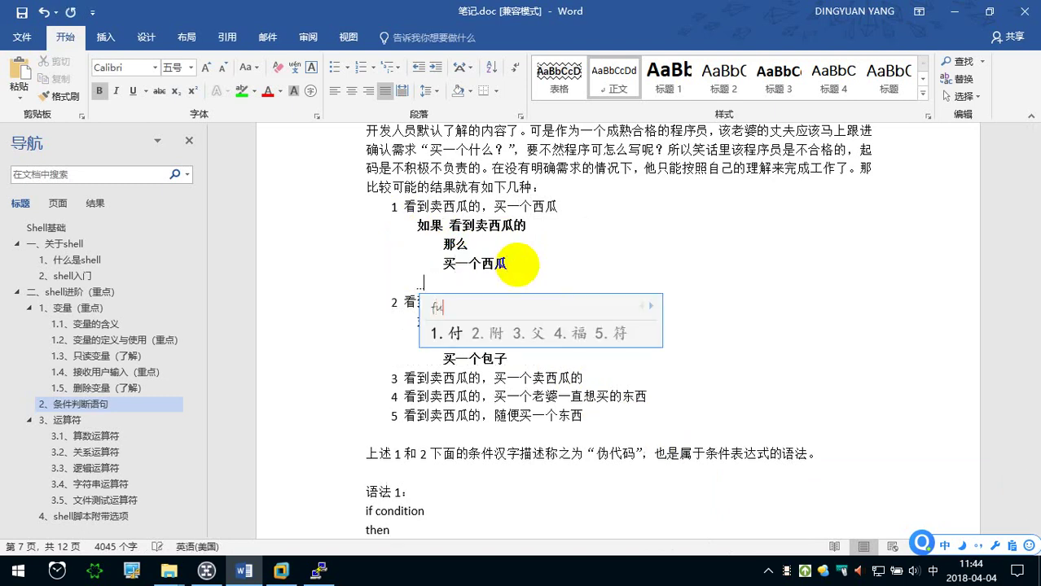
pyautogui.write("'o")
pyautogui.press('BackSpace')
pyautogui.press('BackSpace')
pyautogui.write('ouze')
pyautogui.press('space')
# Add an indented … placeholder line under 否则.
pyautogui.press('Return')
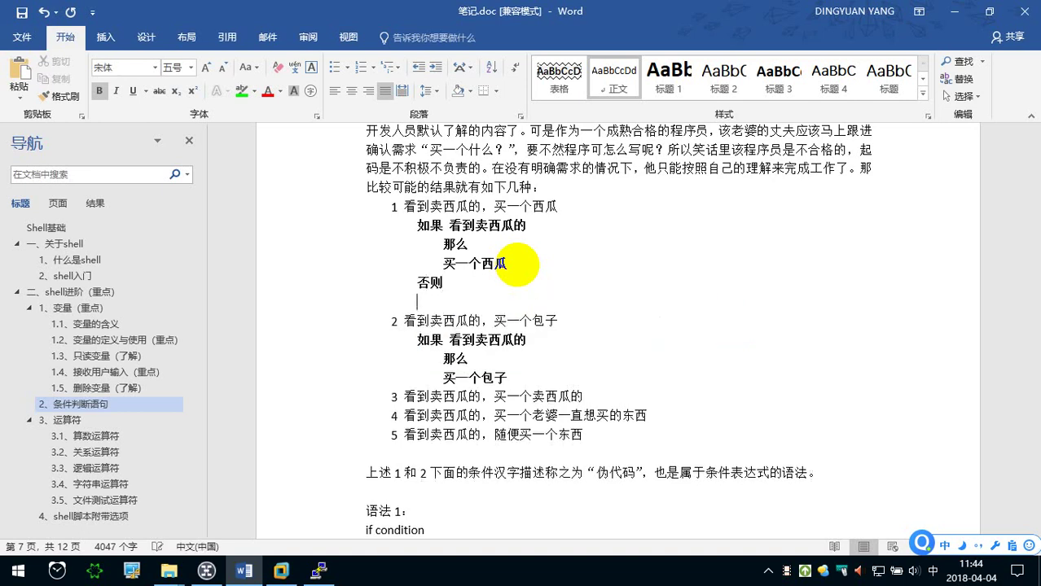
pyautogui.write('。。')
pyautogui.press('shift')
pyautogui.press('shift')
pyautogui.write('。')
pyautogui.press('BackSpace')
pyautogui.press('shift')
pyautogui.write('..')
pyautogui.press('shift')
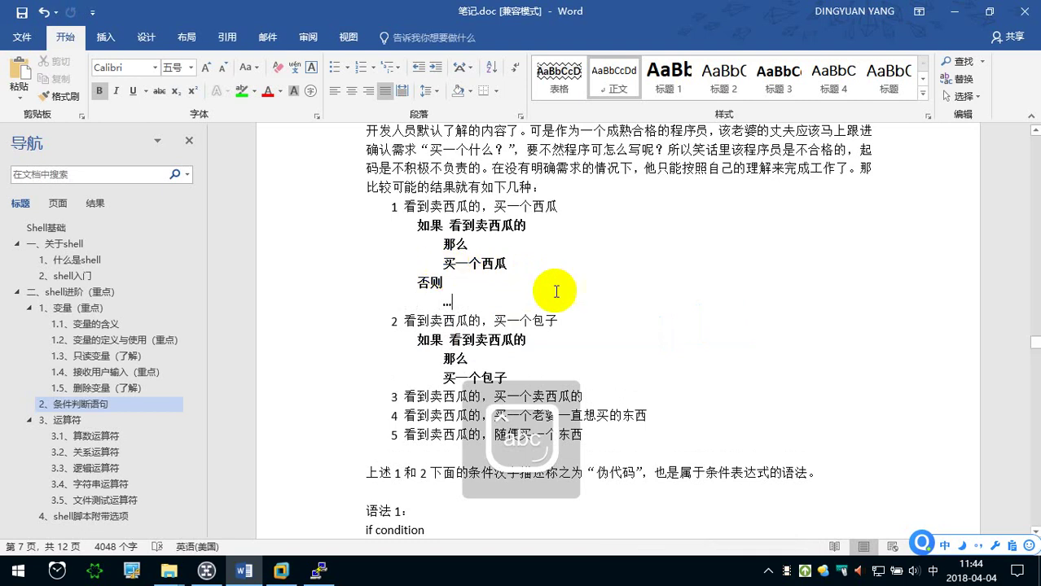
pyautogui.scroll(-2, 528, 316)
# Format the 上述1和2…伪代码 sentence in red bold.
pyautogui.moveTo(368, 385); pyautogui.dragTo(841, 384)
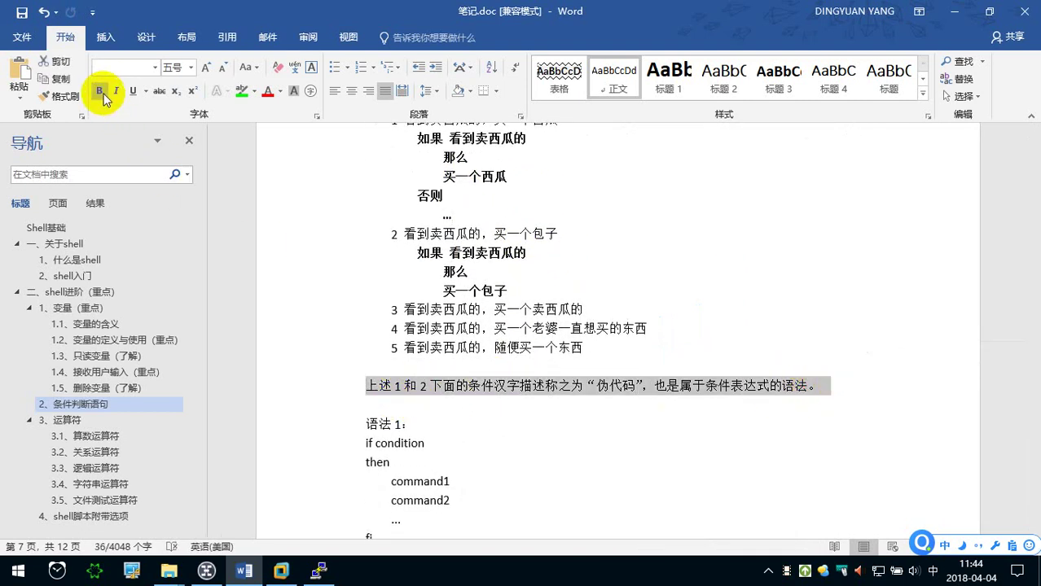
pyautogui.click(99, 90)
pyautogui.click(268, 90)
pyautogui.click(594, 285)
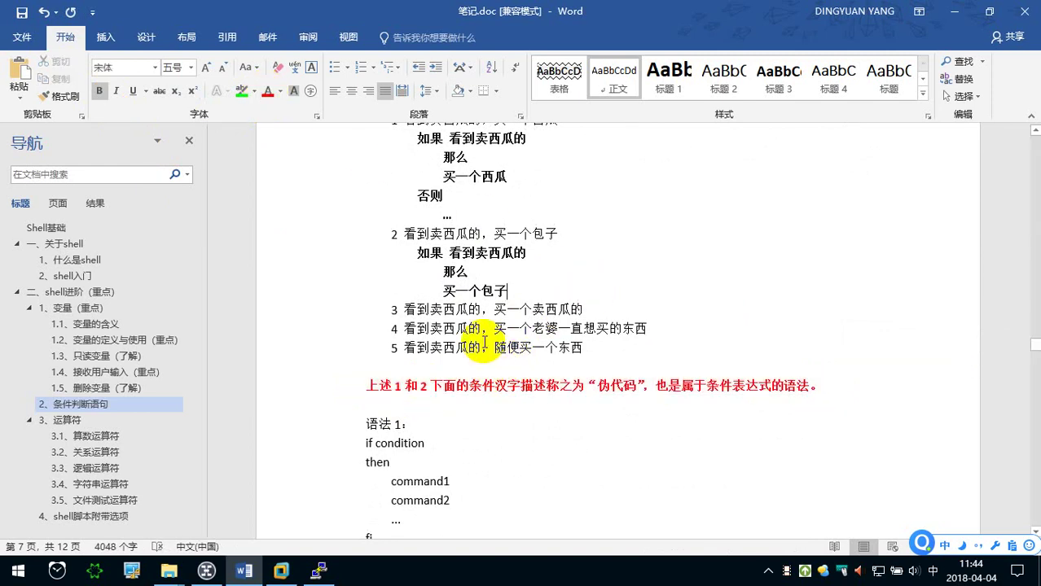
pyautogui.scroll(1, 485, 343)
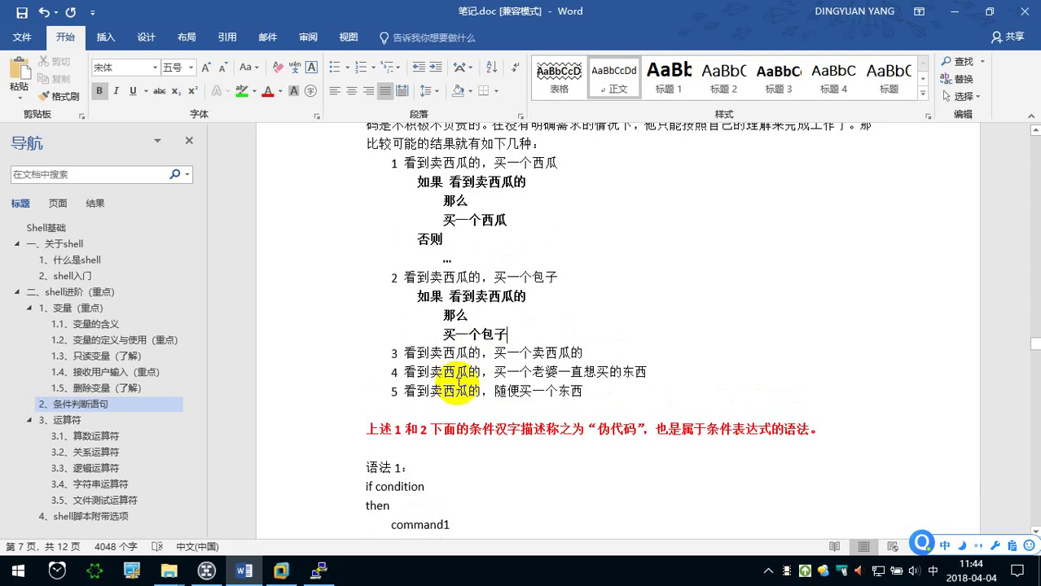
pyautogui.scroll(-2, 438, 349)
pyautogui.scroll(-1, 431, 345)
pyautogui.scroll(-1, 428, 342)
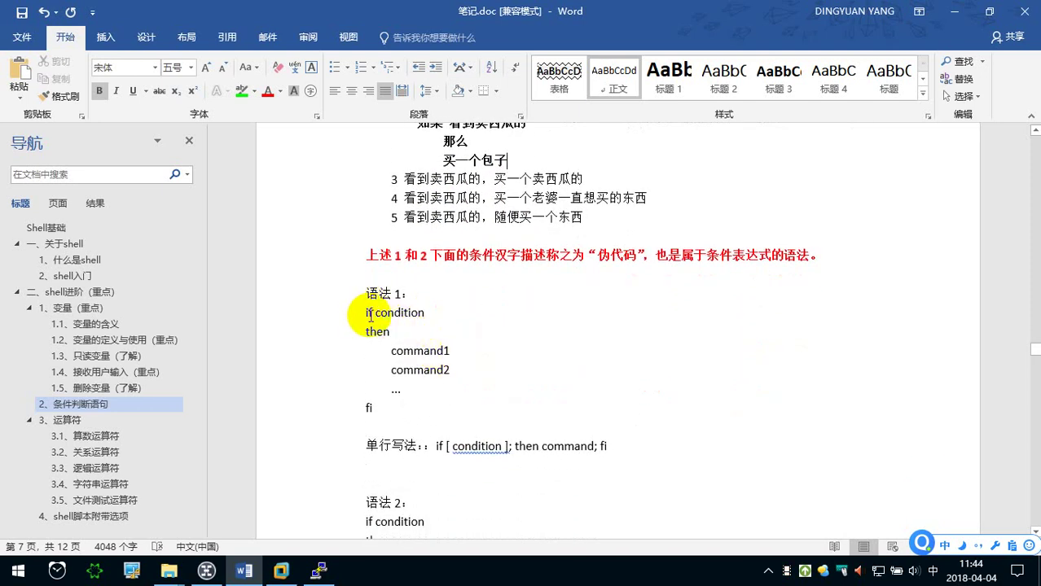
pyautogui.click(368, 315)
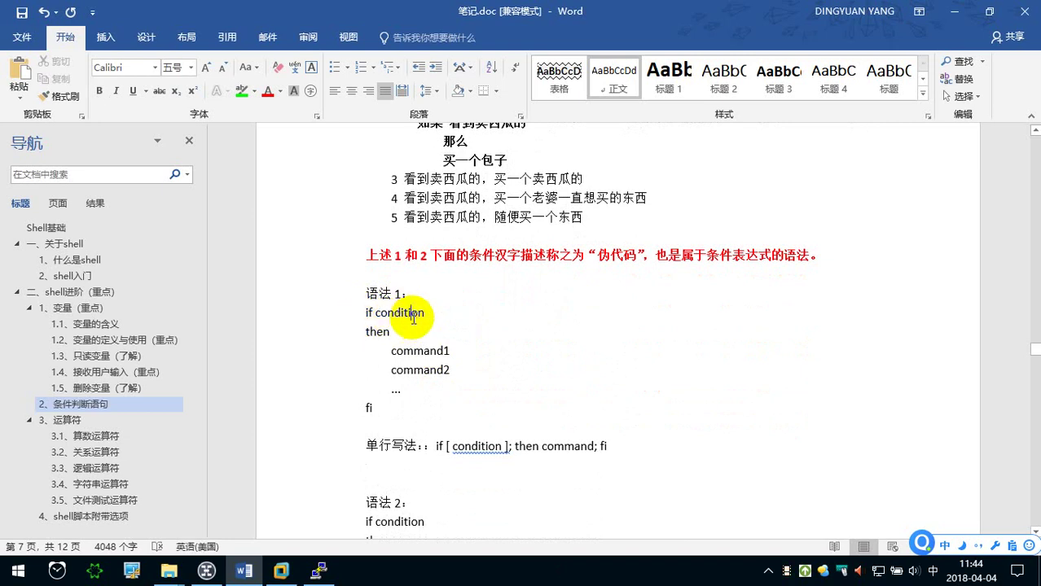
pyautogui.doubleClick(369, 313)
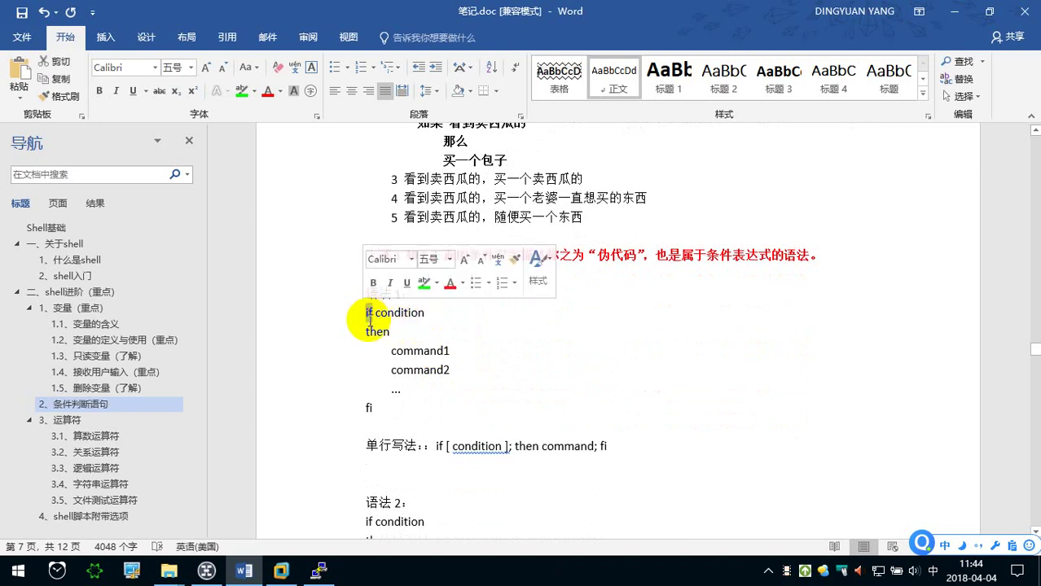
pyautogui.doubleClick(392, 315)
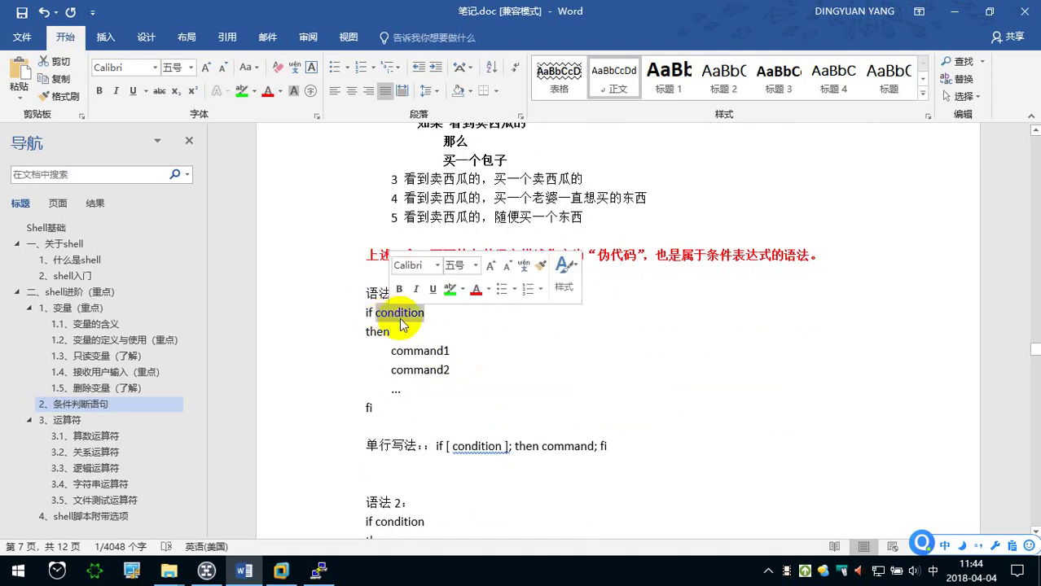
pyautogui.click(436, 323)
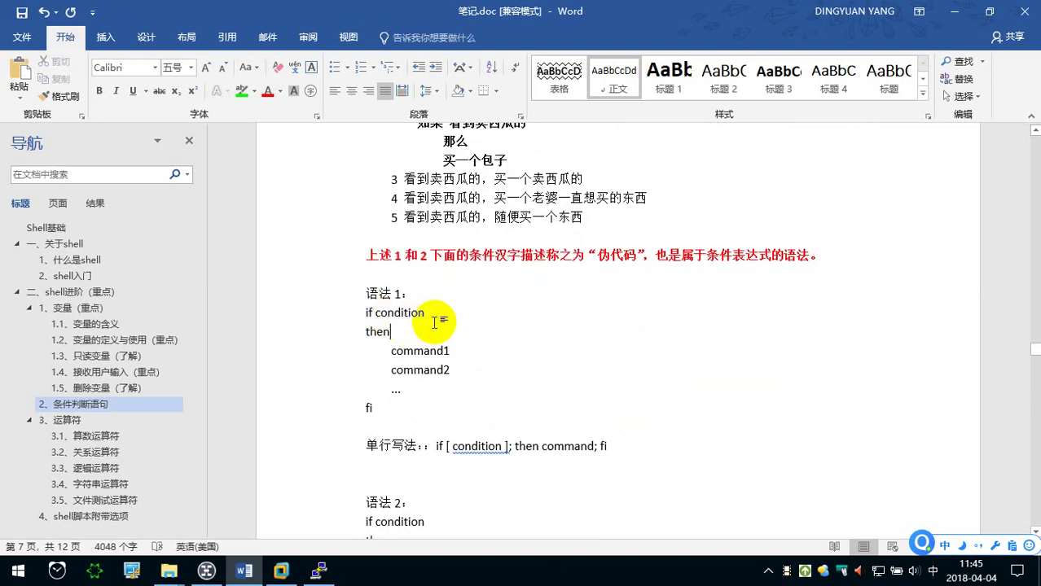
pyautogui.doubleClick(396, 316)
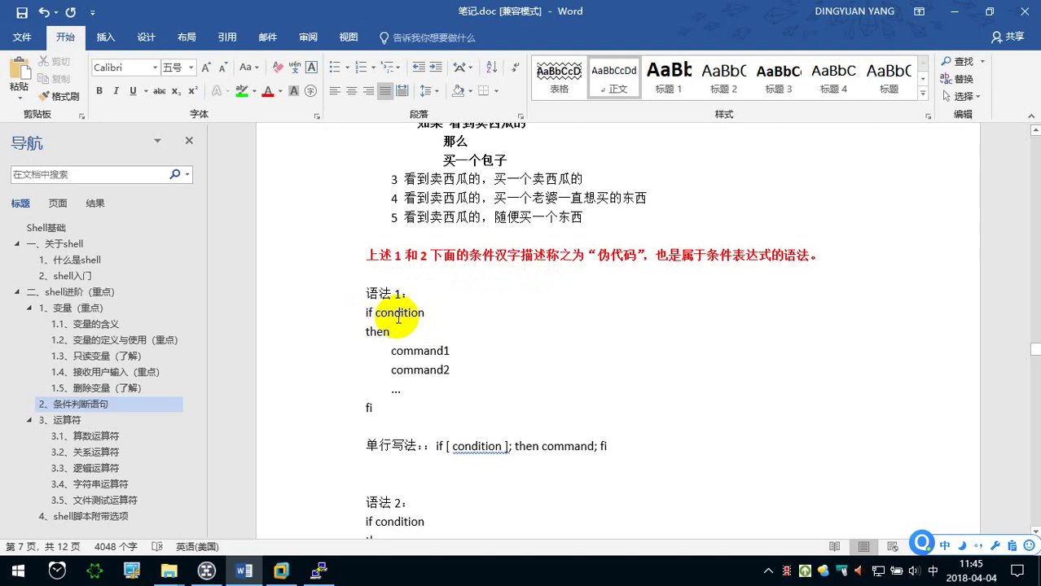
pyautogui.doubleClick(372, 332)
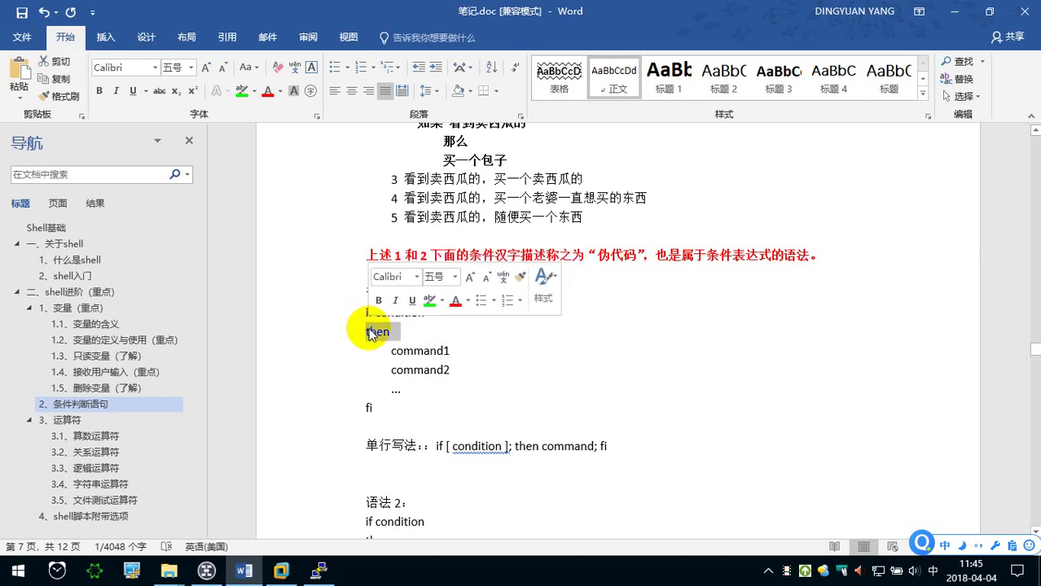
pyautogui.click(462, 145)
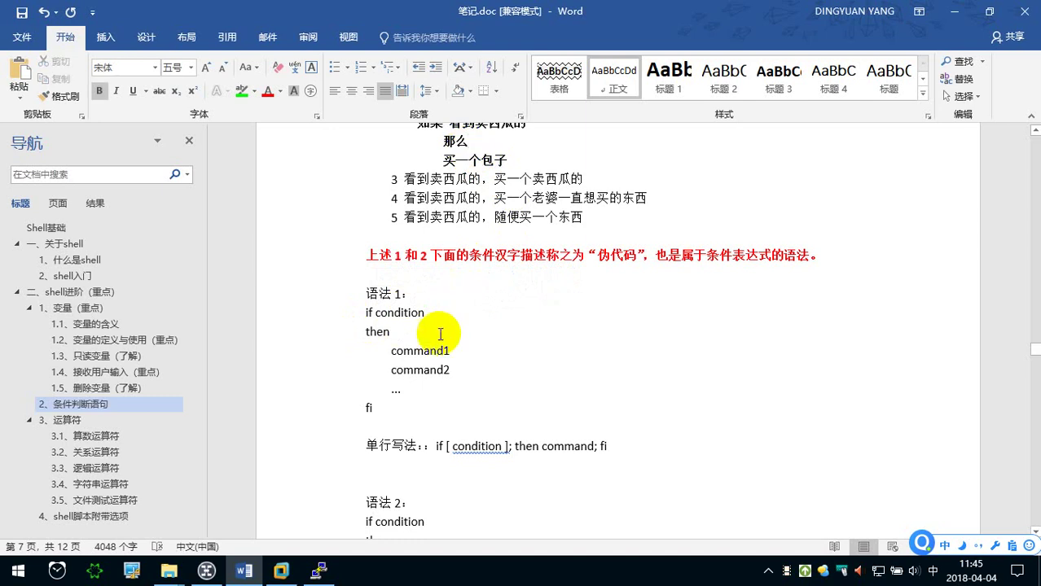
pyautogui.moveTo(390, 351); pyautogui.dragTo(450, 351)
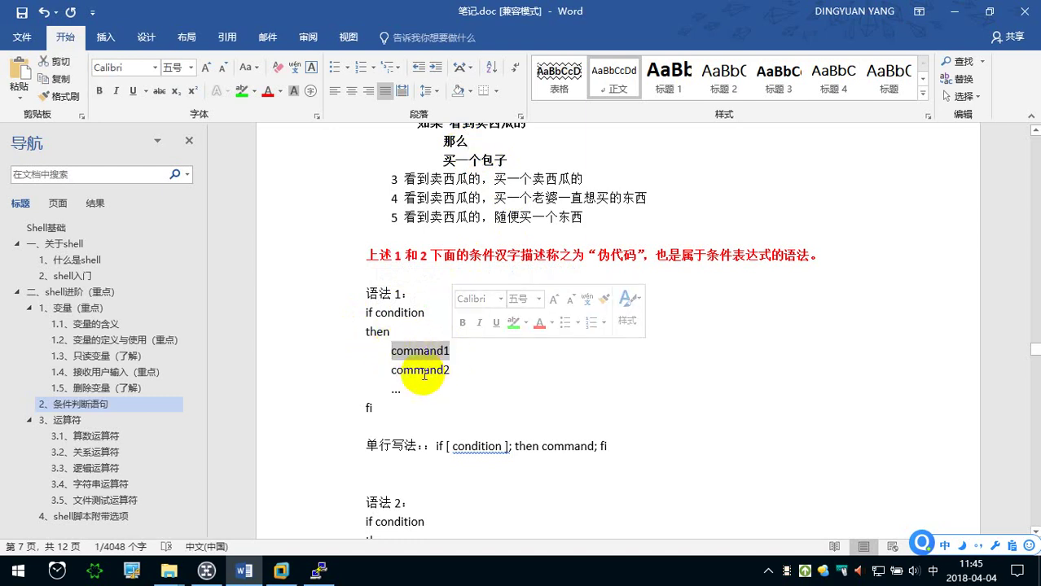
pyautogui.moveTo(390, 371); pyautogui.dragTo(450, 370)
pyautogui.click(393, 391)
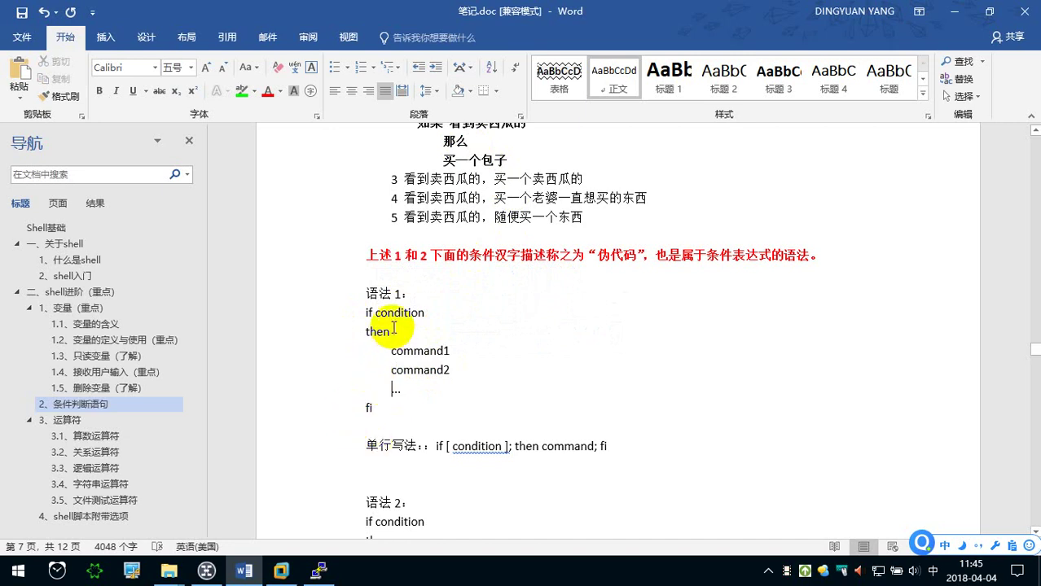
pyautogui.moveTo(373, 409); pyautogui.dragTo(358, 331)
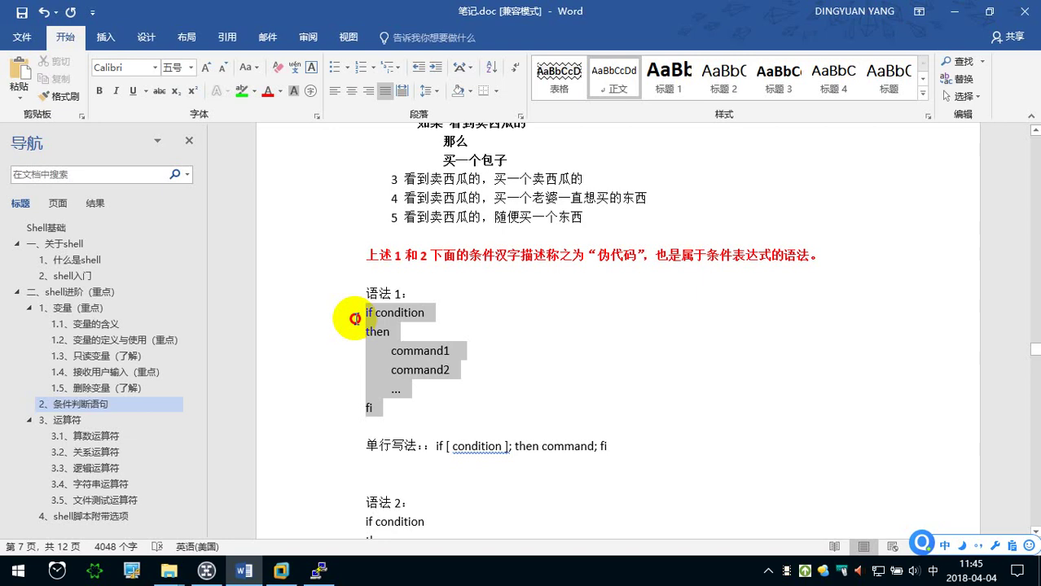
pyautogui.click(372, 410)
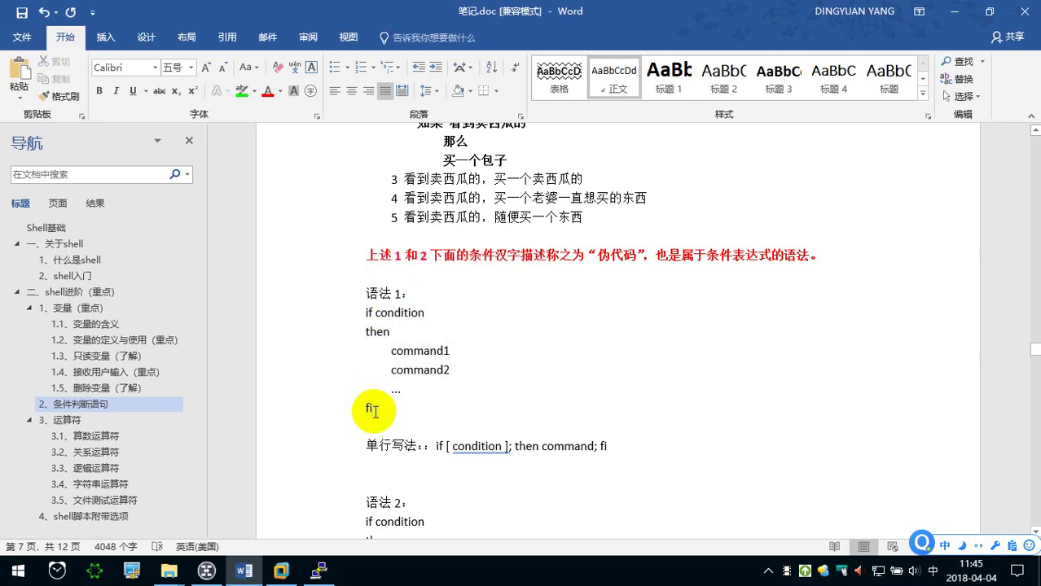
pyautogui.moveTo(366, 313); pyautogui.dragTo(384, 402)
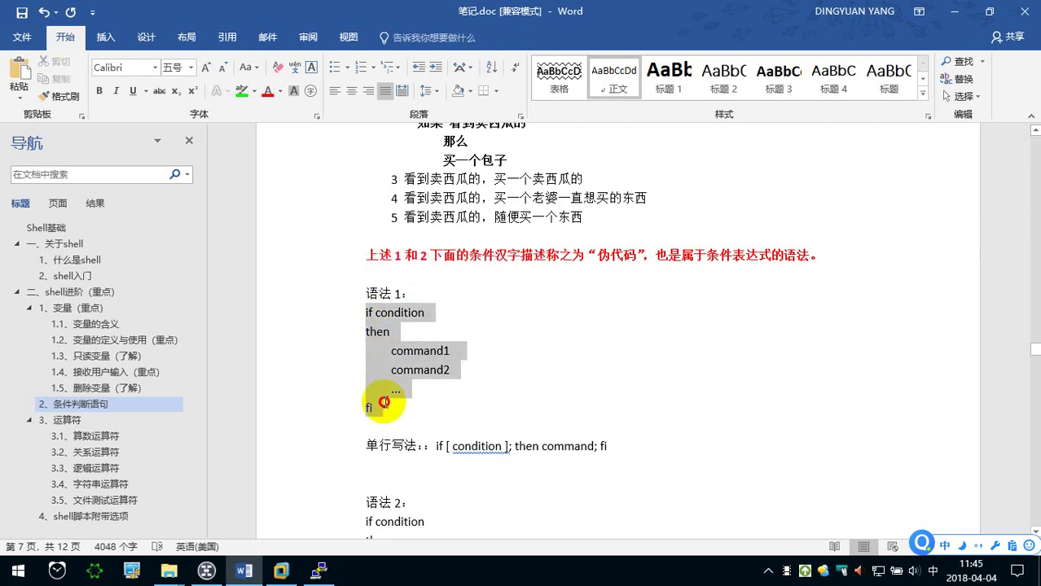
pyautogui.scroll(1, 489, 244)
pyautogui.doubleClick(425, 166)
pyautogui.moveTo(440, 178); pyautogui.dragTo(506, 207)
pyautogui.click(477, 347)
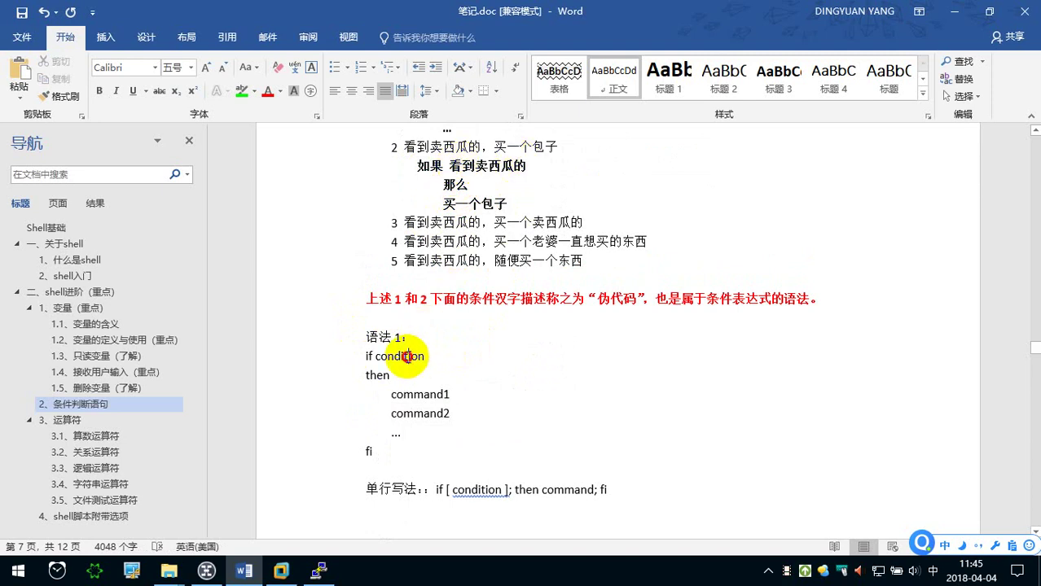
pyautogui.doubleClick(408, 356)
pyautogui.click(376, 376)
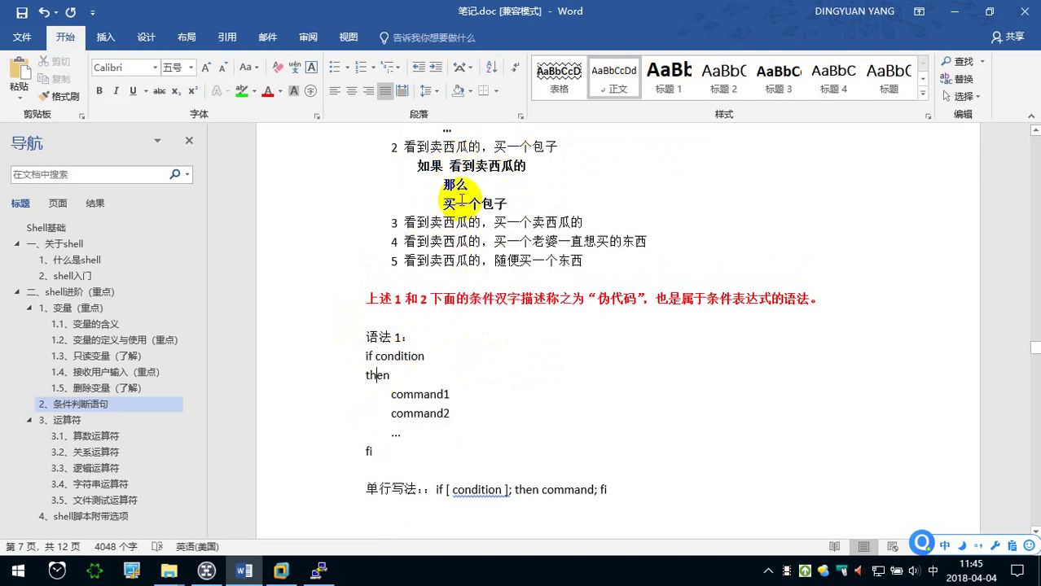
pyautogui.click(483, 192)
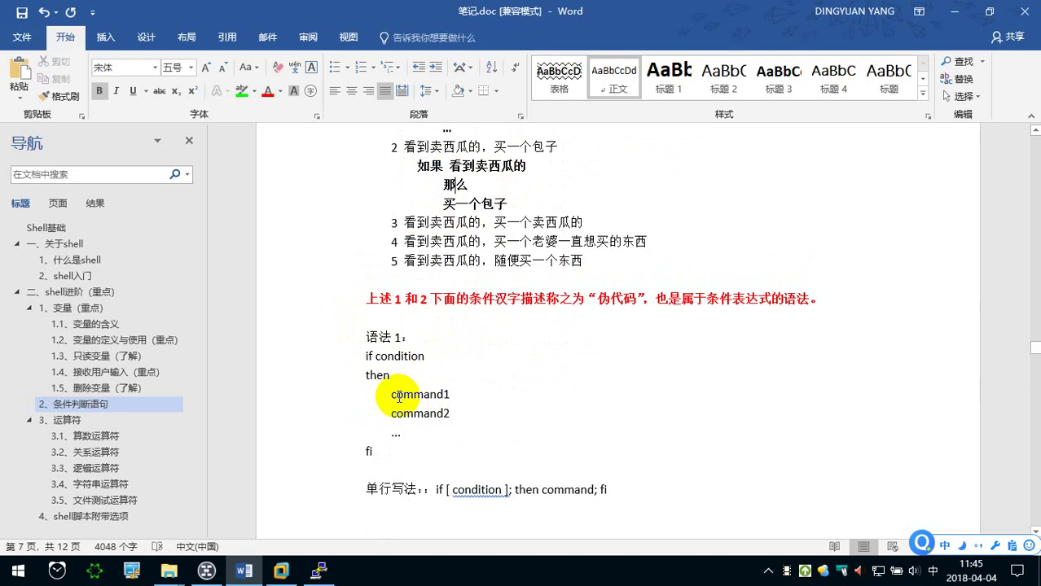
pyautogui.moveTo(391, 396); pyautogui.dragTo(452, 395)
pyautogui.moveTo(391, 414); pyautogui.dragTo(460, 414)
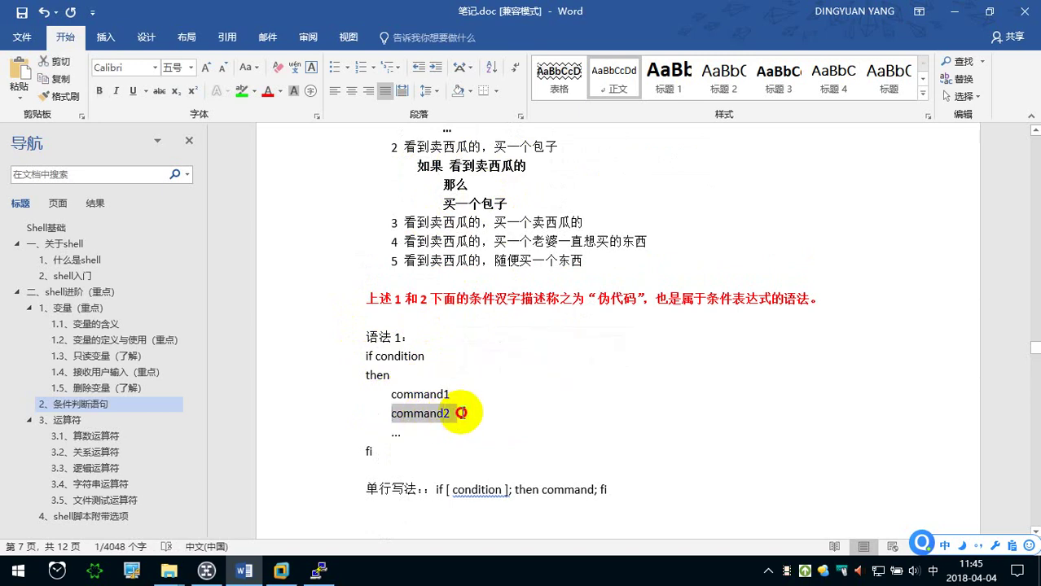
pyautogui.click(419, 436)
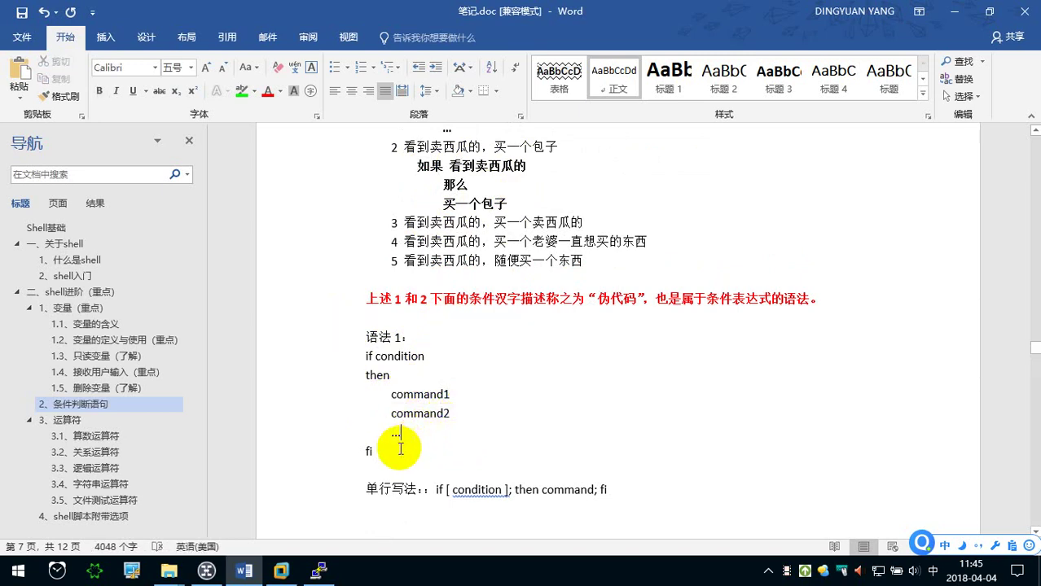
pyautogui.moveTo(368, 452); pyautogui.dragTo(350, 356)
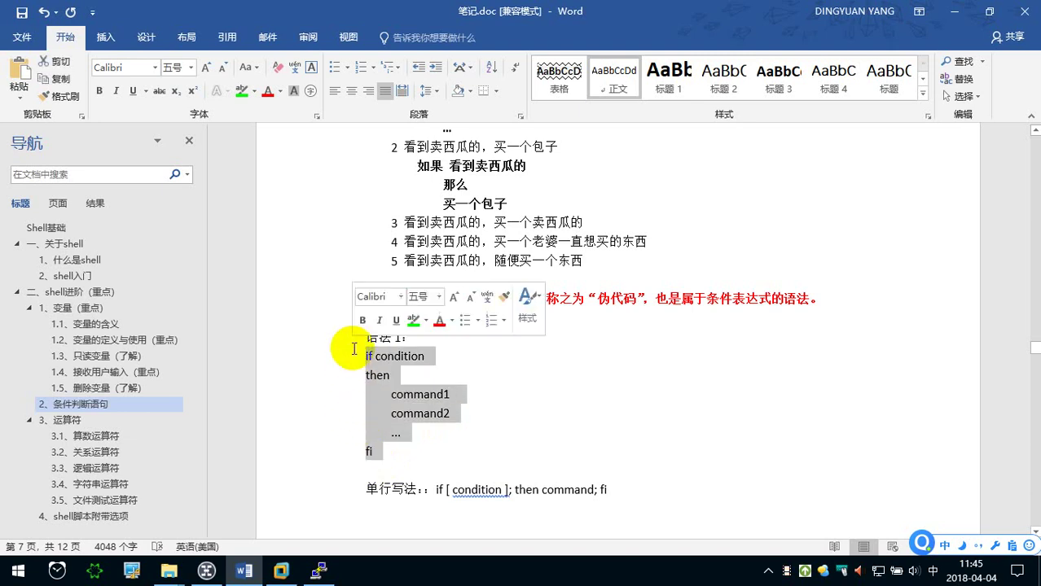
pyautogui.scroll(1, 483, 179)
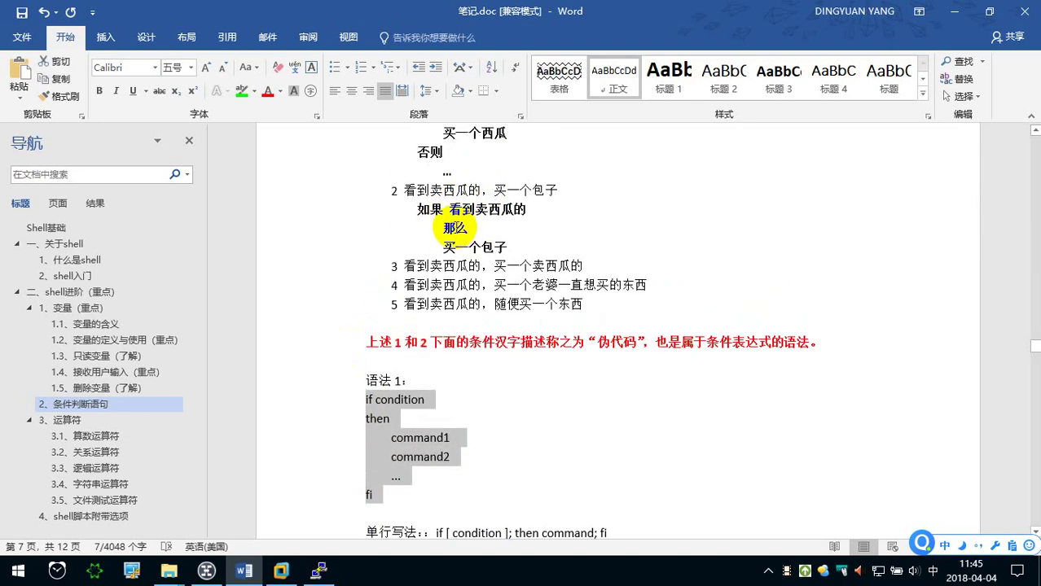
pyautogui.click(426, 399)
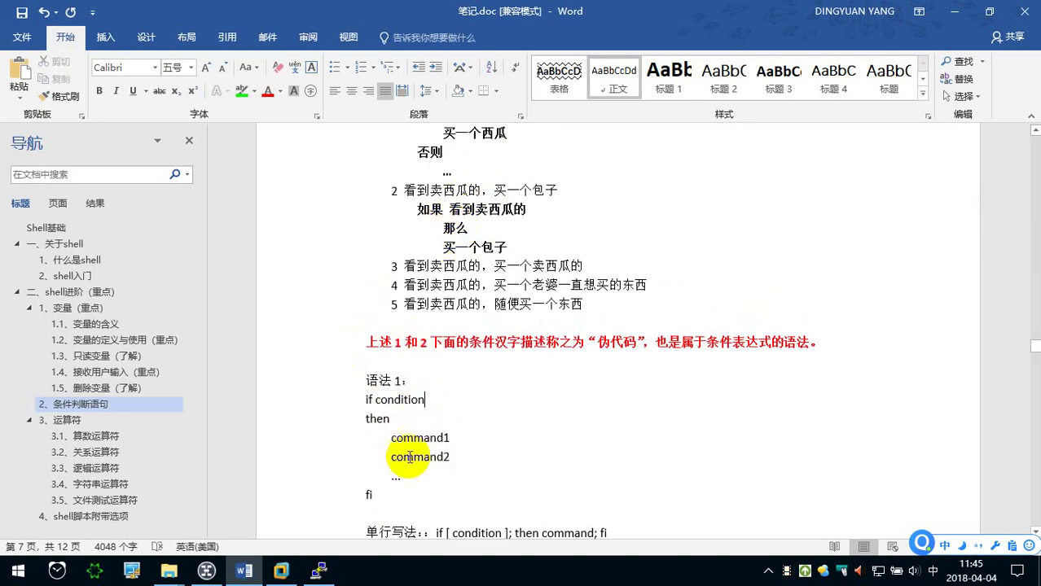
pyautogui.moveTo(383, 494); pyautogui.dragTo(360, 399)
pyautogui.scroll(-2, 510, 417)
pyautogui.click(477, 382)
pyautogui.scroll(-1, 391, 383)
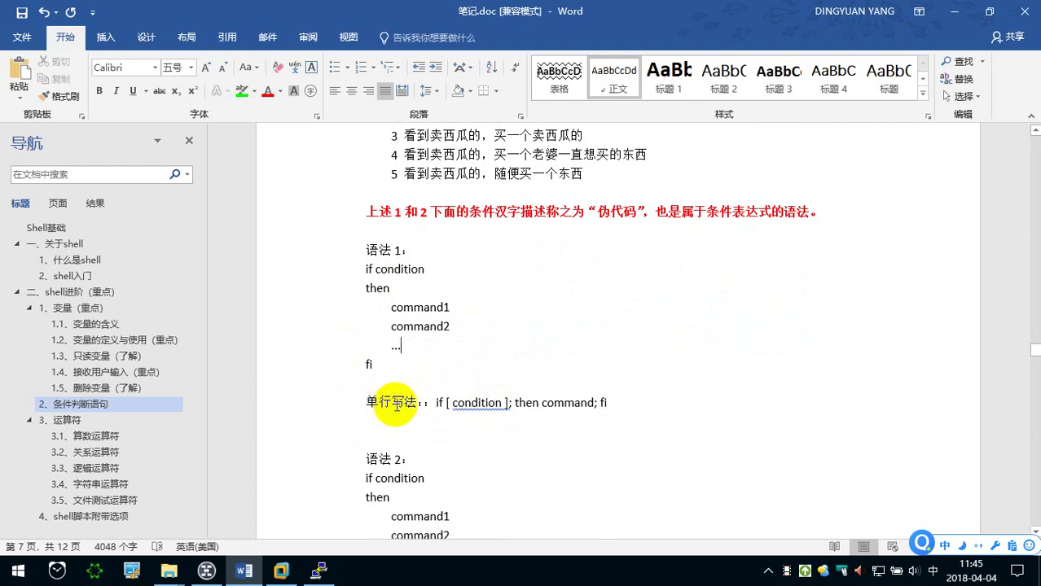
pyautogui.click(318, 571)
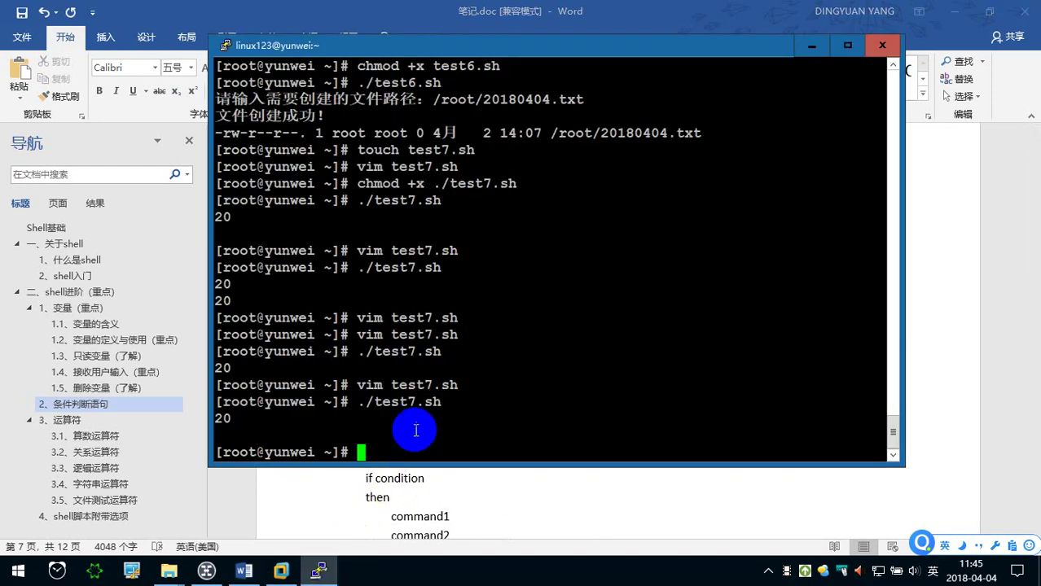
pyautogui.click(371, 453)
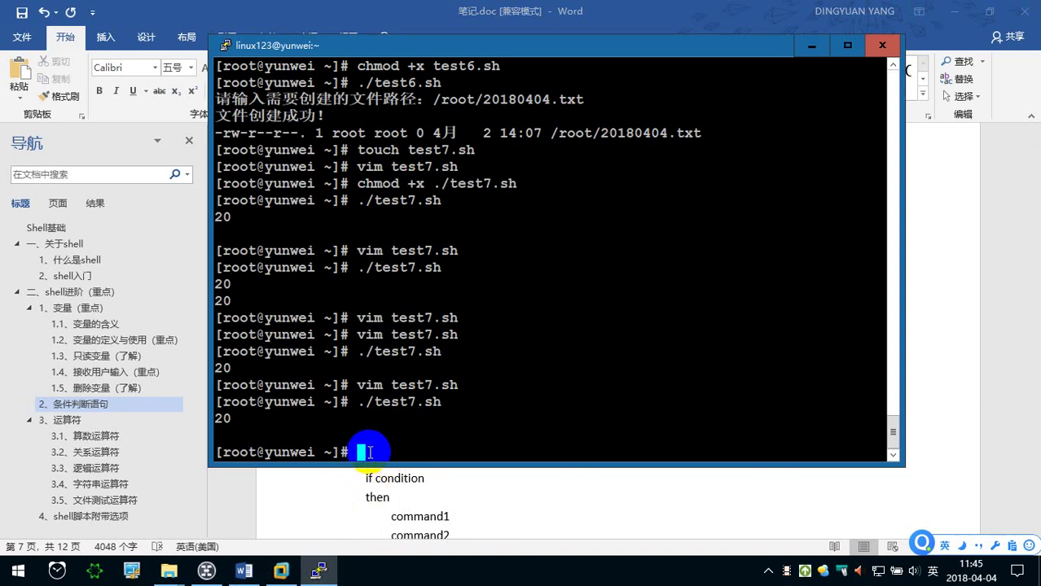
pyautogui.click(379, 477)
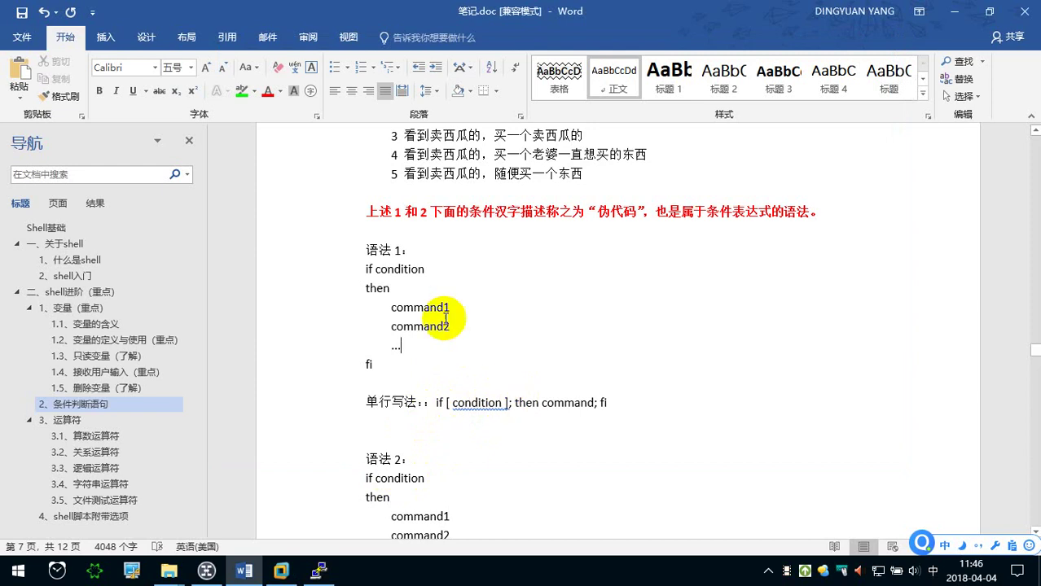
pyautogui.click(515, 402)
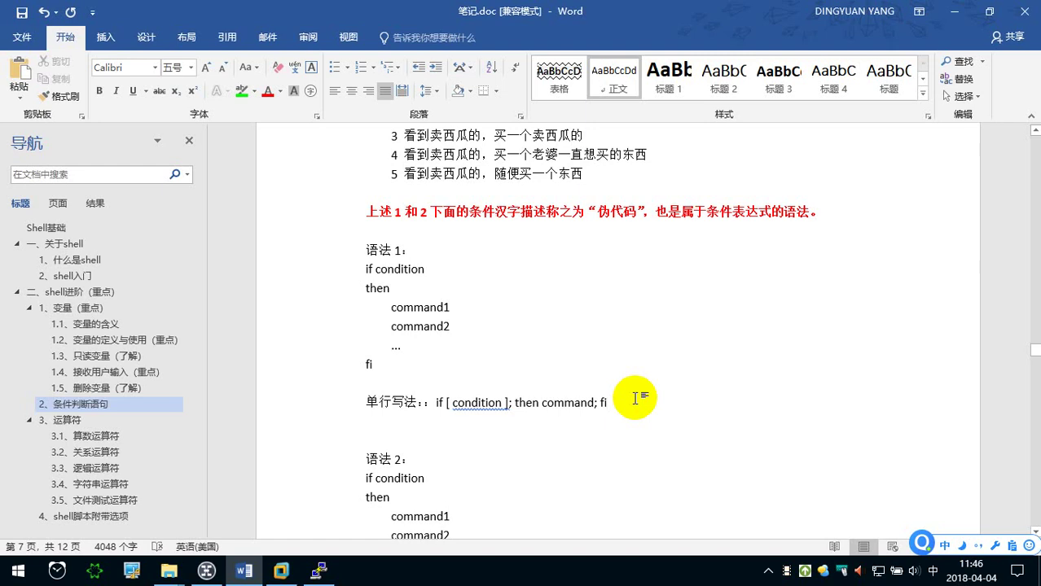
pyautogui.click(437, 402)
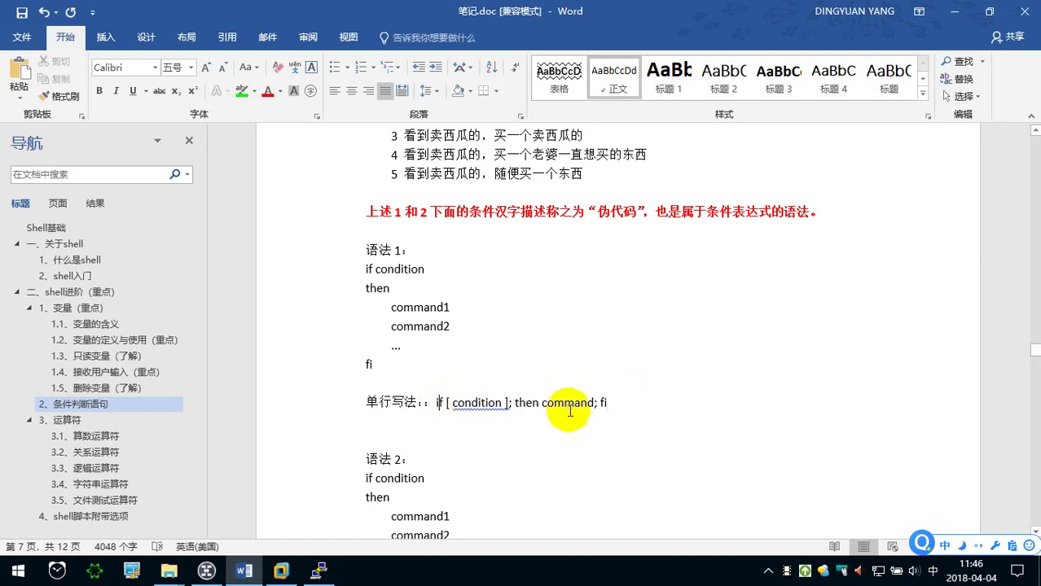
pyautogui.click(368, 265)
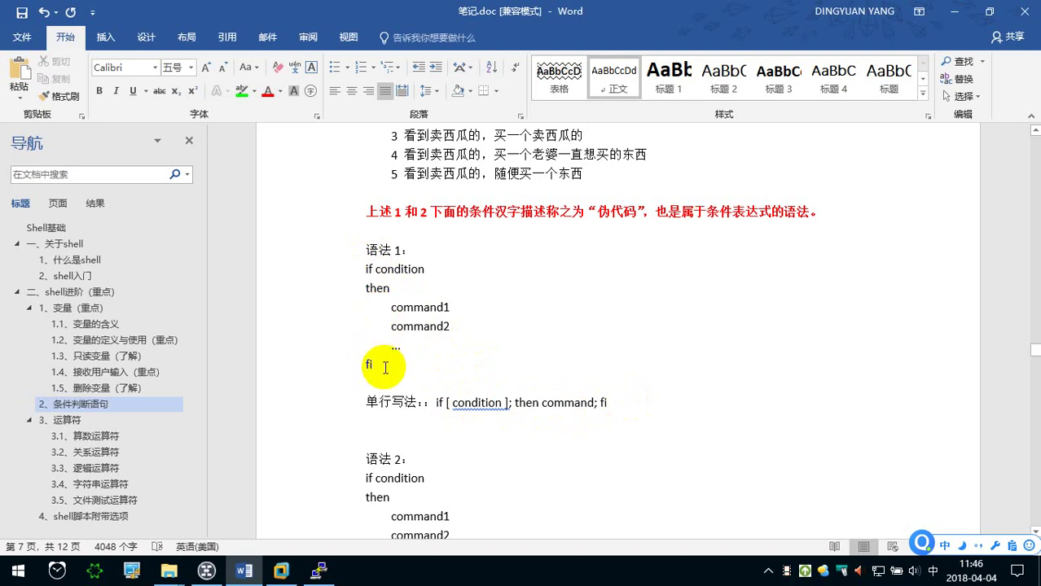
pyautogui.press('BackSpace')
pyautogui.press('BackSpace')
pyautogui.write('echo')
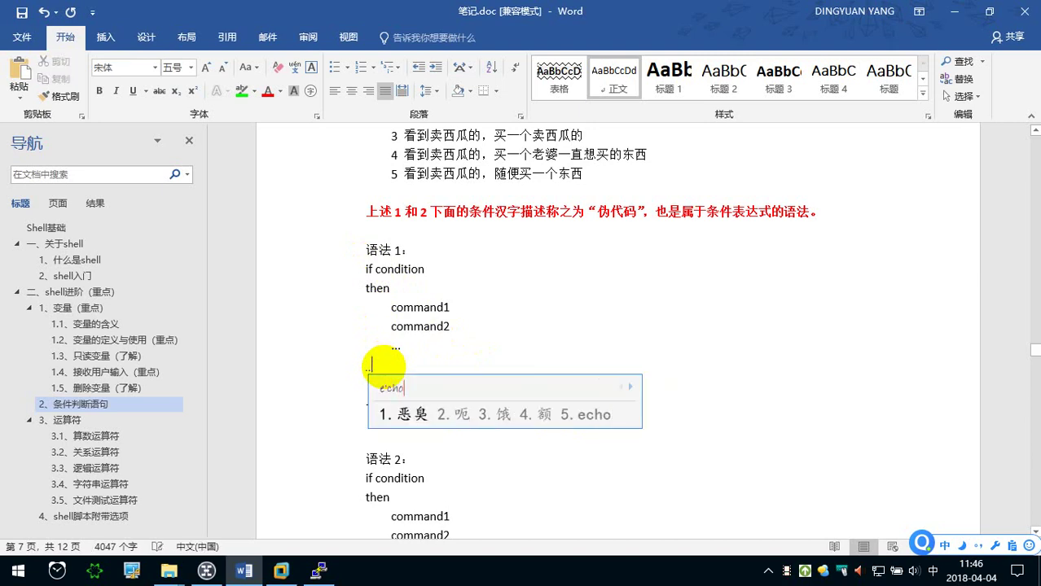
pyautogui.press('shift')
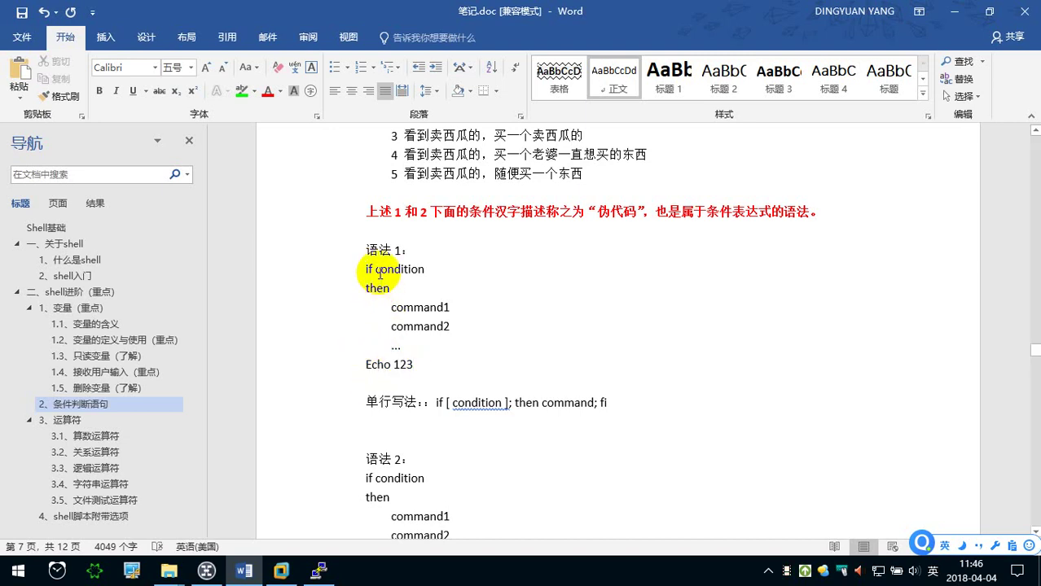
pyautogui.press('BackSpace')
pyautogui.press('BackSpace')
pyautogui.write('fi')
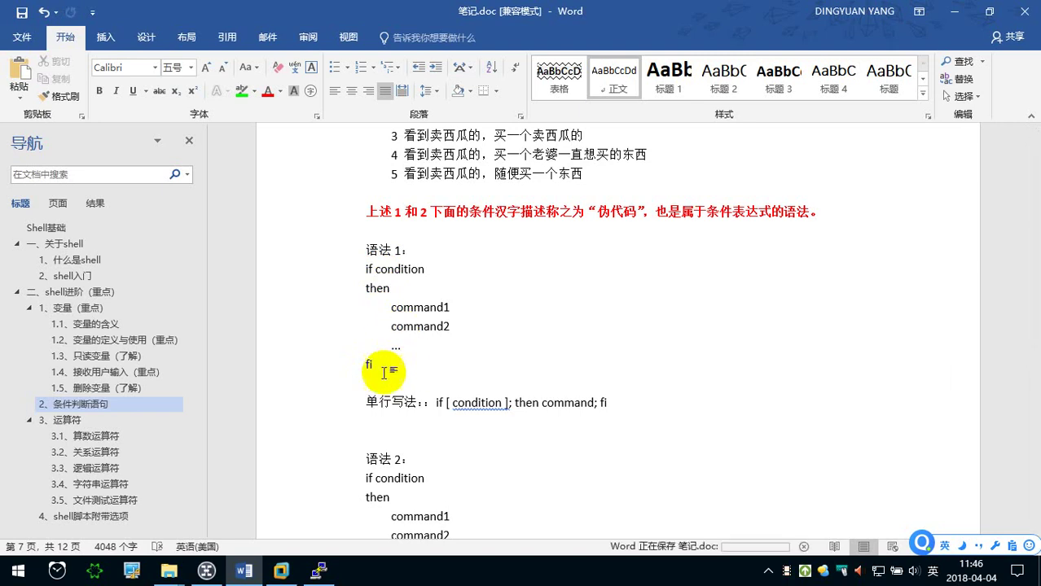
# Select the single-line syntax line, then the Syntax 1 command1…fi lines.
pyautogui.scroll(-1, 383, 367)
pyautogui.moveTo(625, 357); pyautogui.dragTo(371, 355)
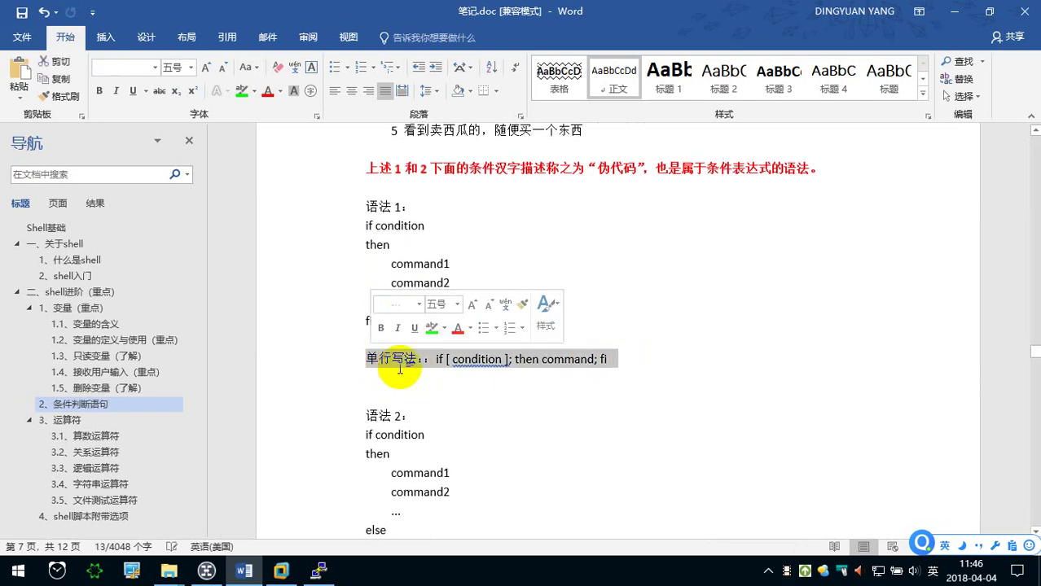
pyautogui.click(424, 373)
pyautogui.moveTo(397, 324)
pyautogui.mouseDown()
pyautogui.moveTo(354, 263)
pyautogui.moveTo(346, 227)
pyautogui.mouseUp()
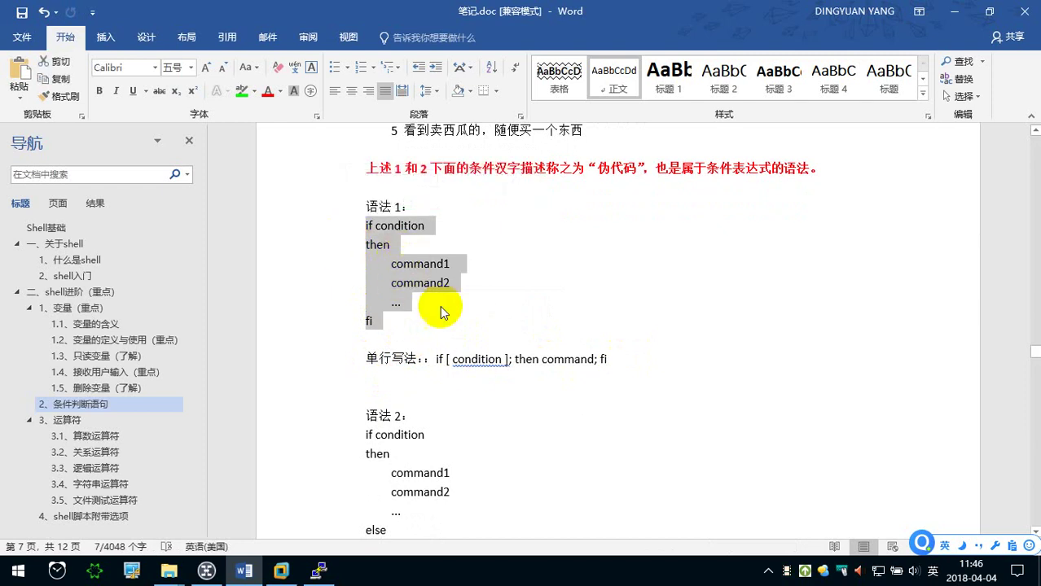
# Add the note （一般在命令行中执行的时候） after 单行写法, then select the Syntax 1 block.
pyautogui.click(418, 359)
pyautogui.write('（）')
pyautogui.press('Left')
pyautogui.press('shift')
pyautogui.write('yibanzai')
pyautogui.press('space')
pyautogui.write("ming'l'h")
pyautogui.press('space')
pyautogui.write('zhongzhi')
pyautogui.press('space')
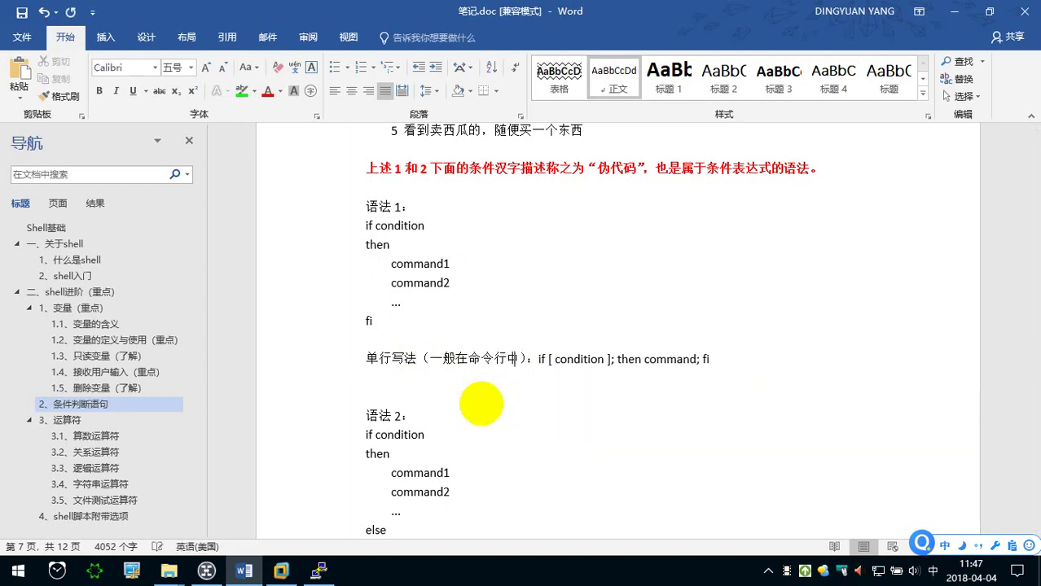
pyautogui.write('xingde')
pyautogui.press('space')
pyautogui.write('shihou')
pyautogui.press('space')
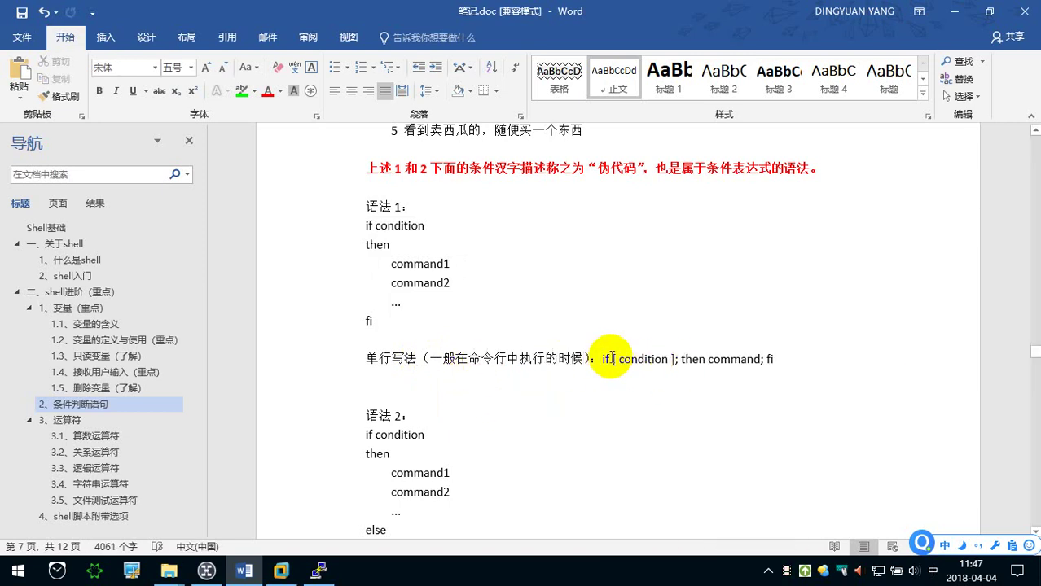
pyautogui.moveTo(383, 321); pyautogui.dragTo(337, 225)
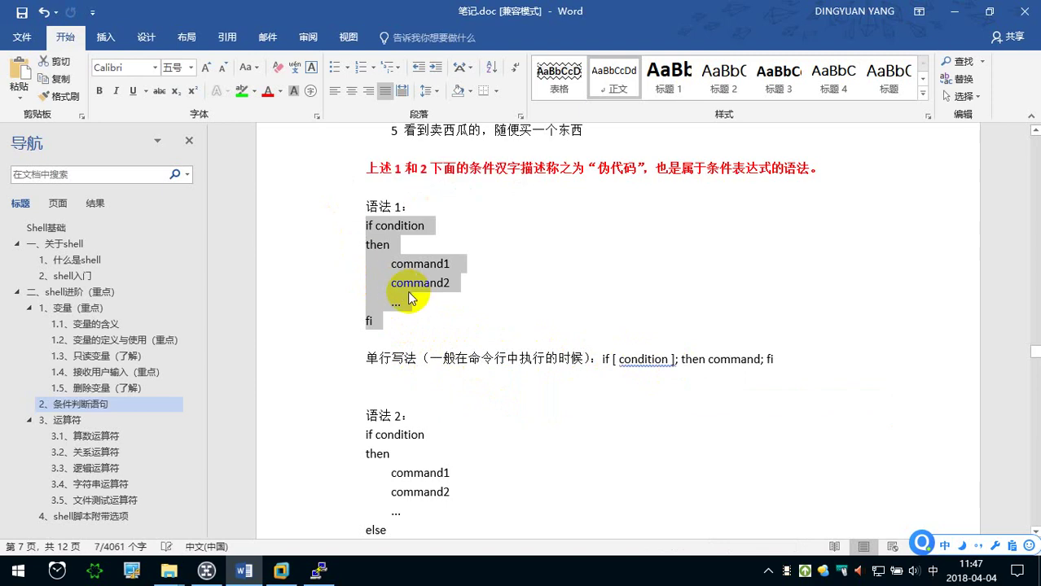
# Make the selected Syntax 1 if…fi block bold.
pyautogui.scroll(3, 490, 194)
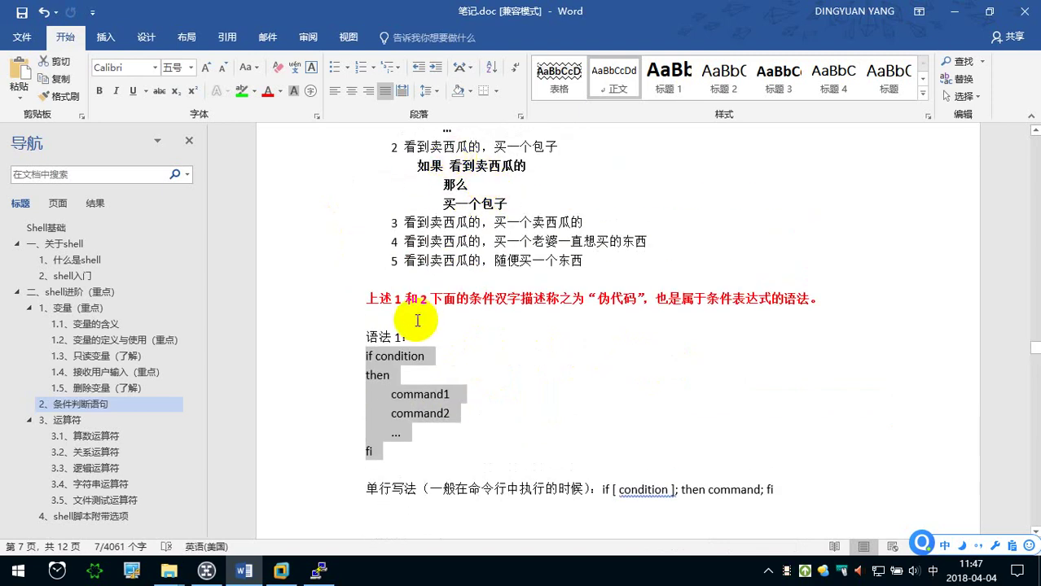
pyautogui.click(98, 91)
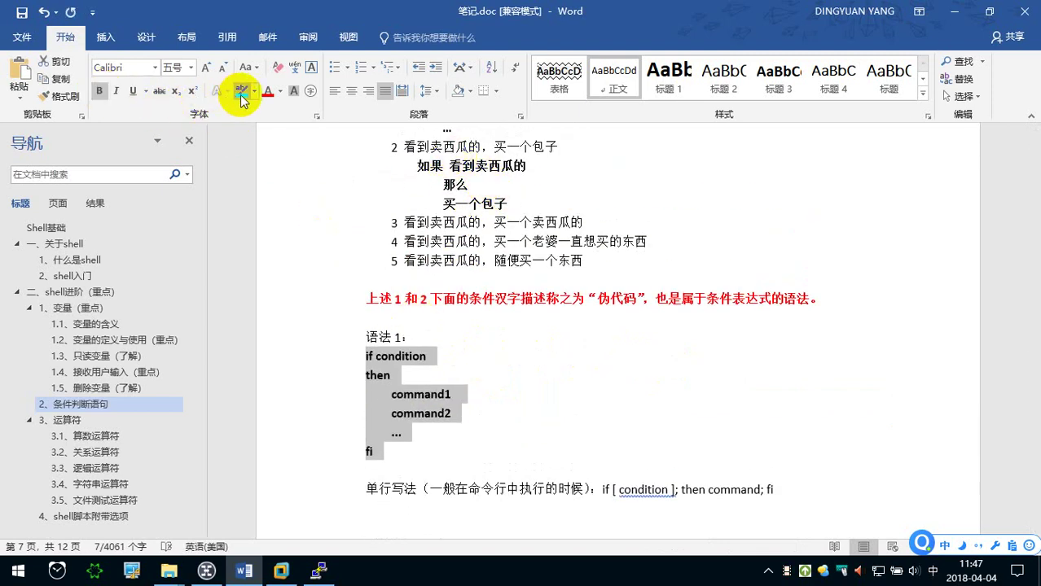
pyautogui.click(436, 368)
# Point out the command2 and dots lines in the 语法 2 block.
pyautogui.scroll(-1, 436, 368)
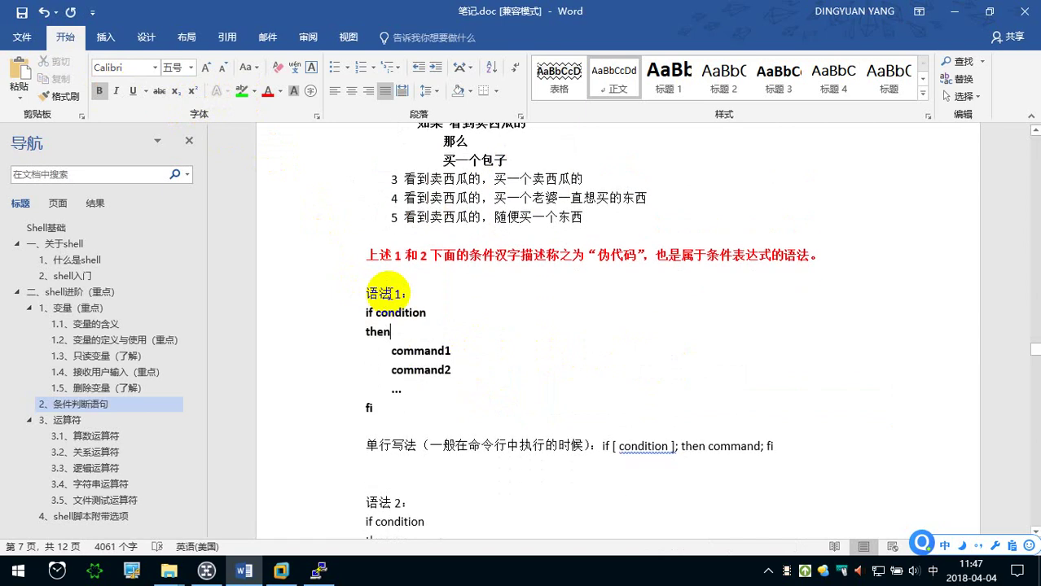
pyautogui.scroll(4, 389, 293)
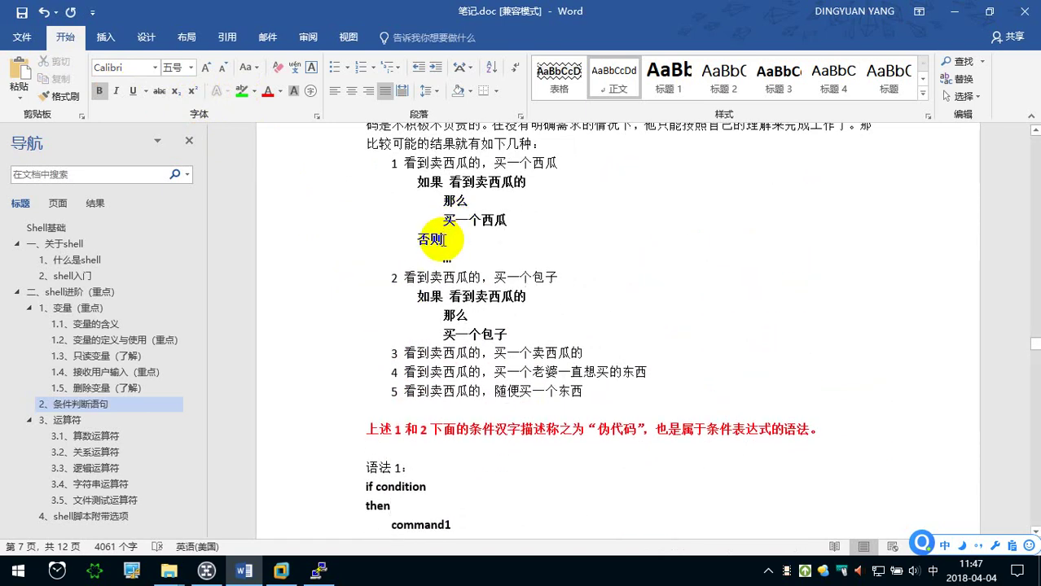
pyautogui.scroll(-3, 442, 240)
pyautogui.scroll(-5, 431, 261)
pyautogui.scroll(-1, 424, 307)
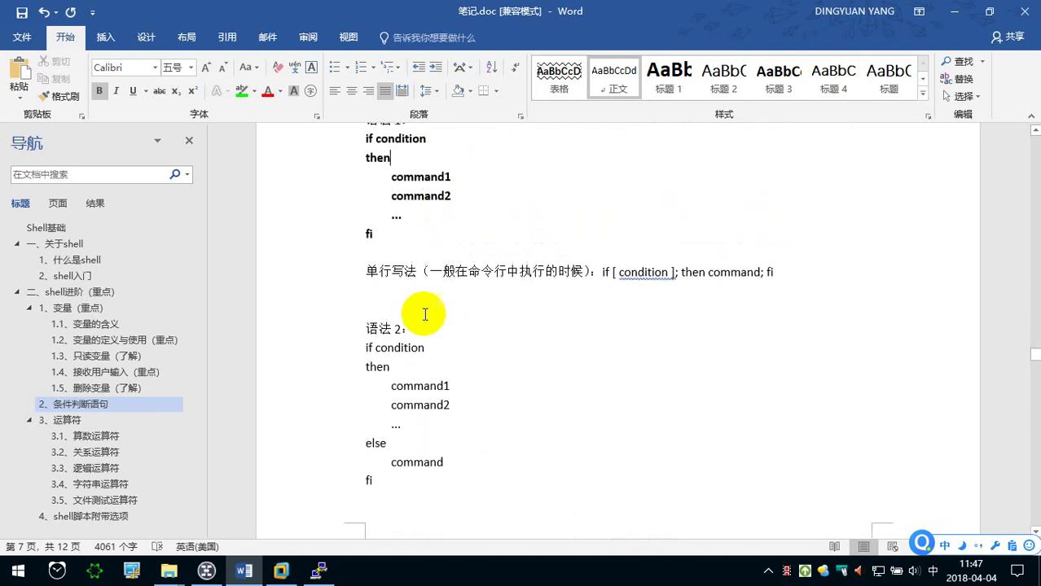
pyautogui.click(395, 345)
pyautogui.click(369, 367)
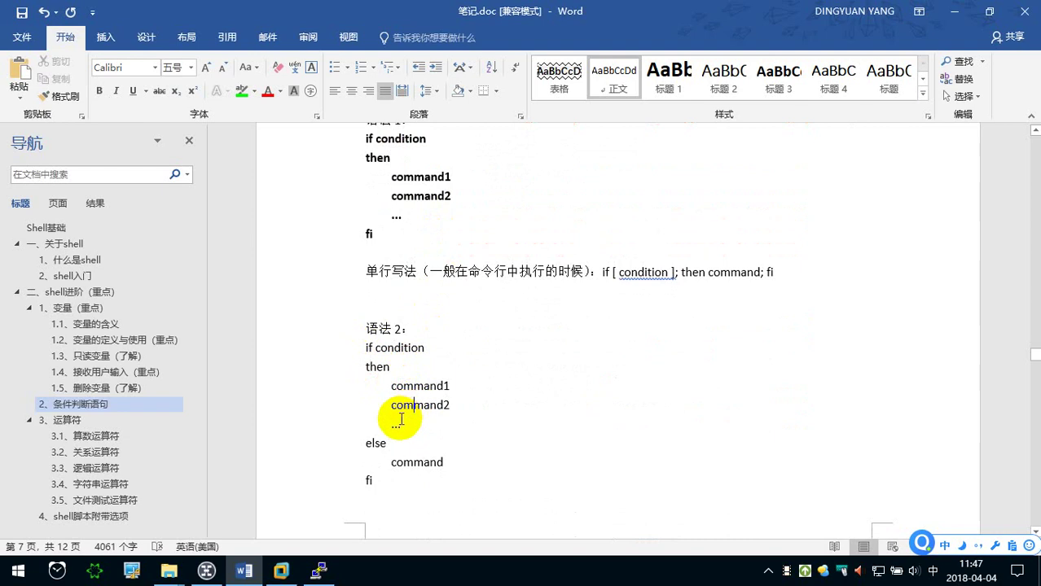
pyautogui.moveTo(400, 424); pyautogui.dragTo(351, 345)
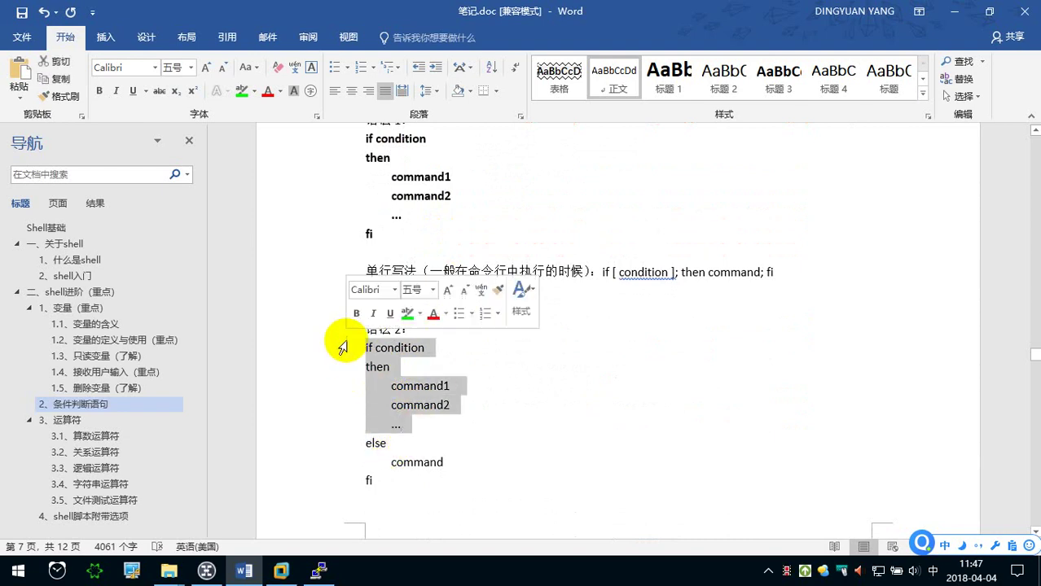
pyautogui.click(364, 443)
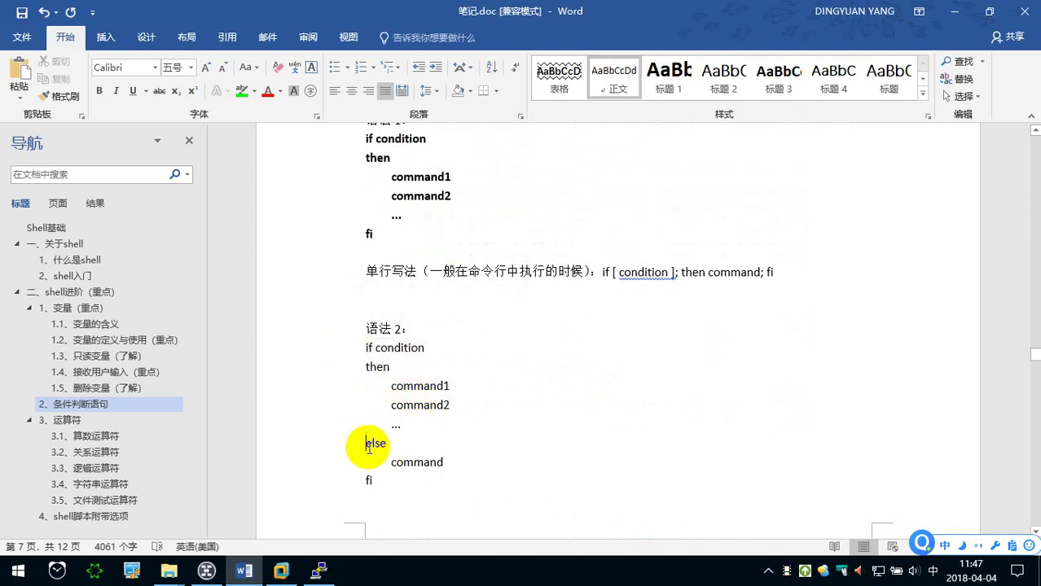
# Point out else and its command in 语法 2, then return to the 看到卖西瓜的 examples.
pyautogui.doubleClick(375, 445)
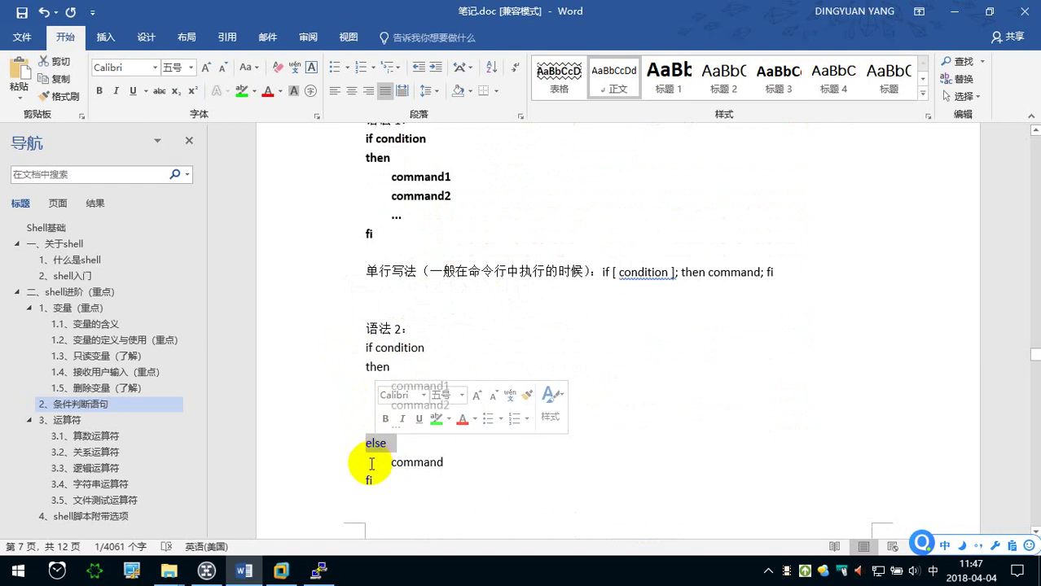
pyautogui.click(371, 463)
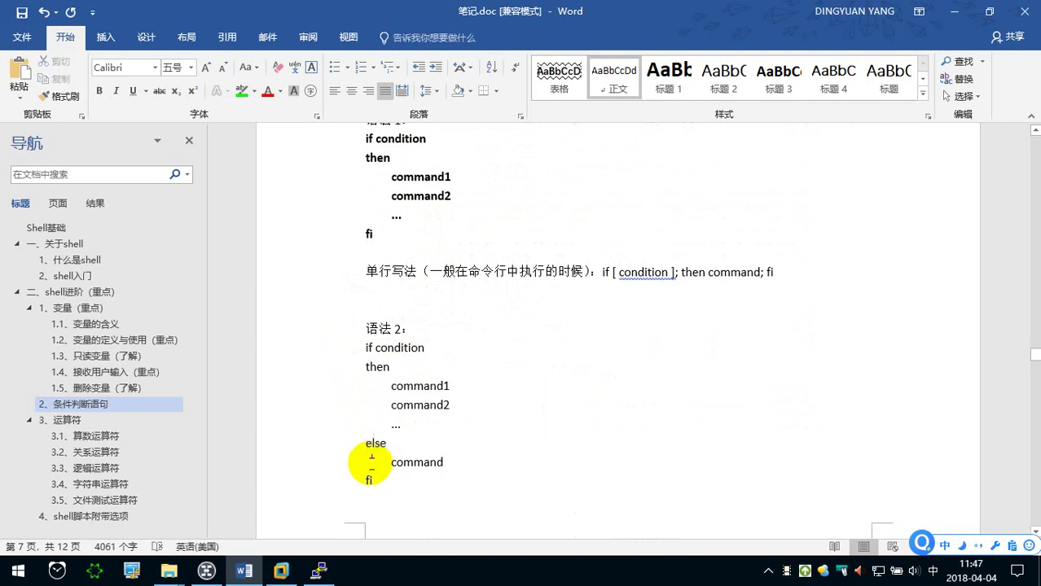
pyautogui.moveTo(367, 444); pyautogui.dragTo(384, 459)
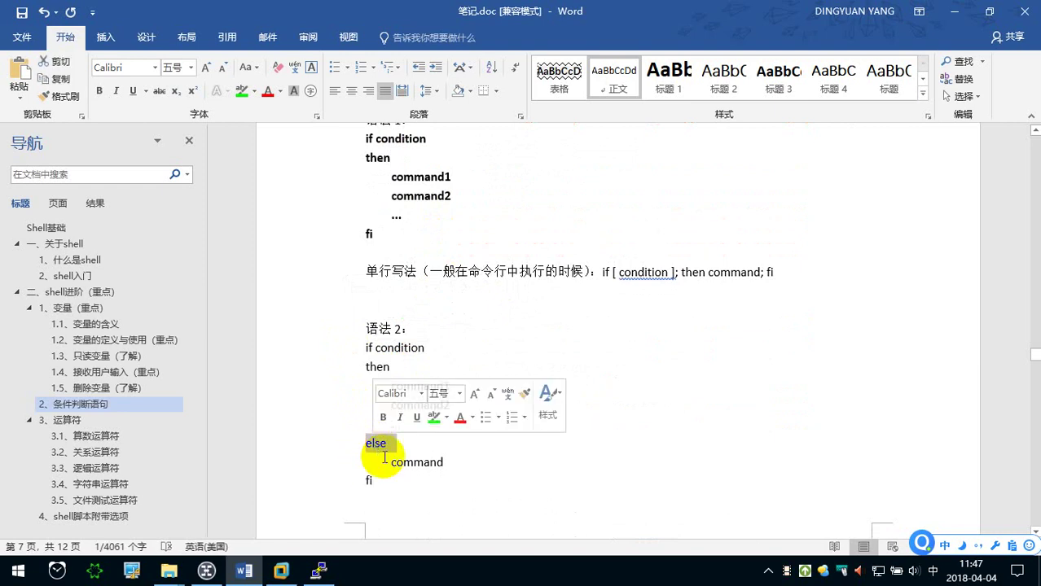
pyautogui.doubleClick(407, 462)
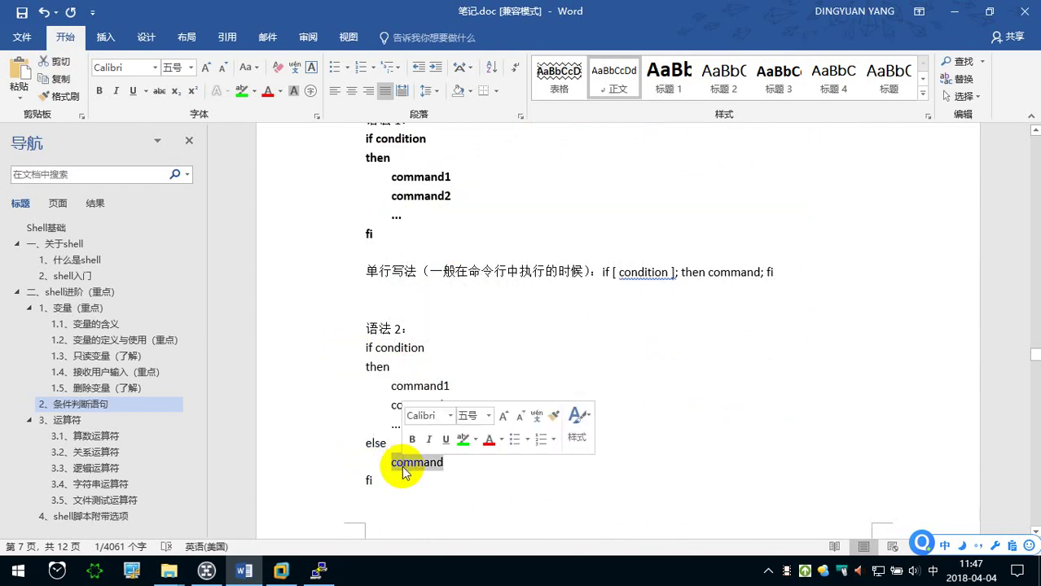
pyautogui.click(451, 465)
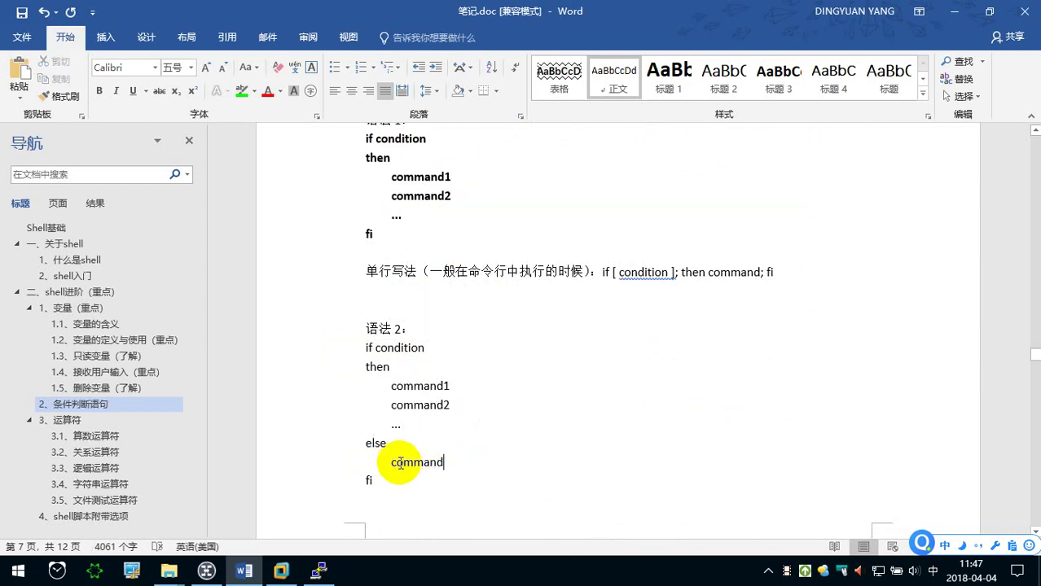
pyautogui.scroll(2, 407, 407)
pyautogui.scroll(2, 399, 379)
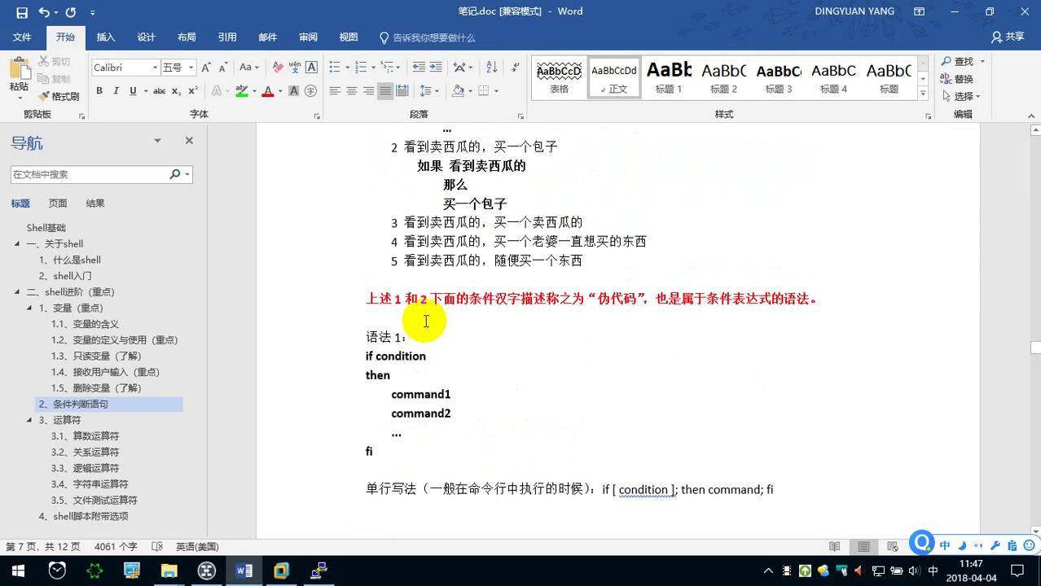
pyautogui.scroll(2, 399, 309)
# Replace the … under 否则 in watermelon example 1 with 买一斤包子 and save.
pyautogui.moveTo(428, 234); pyautogui.dragTo(407, 174)
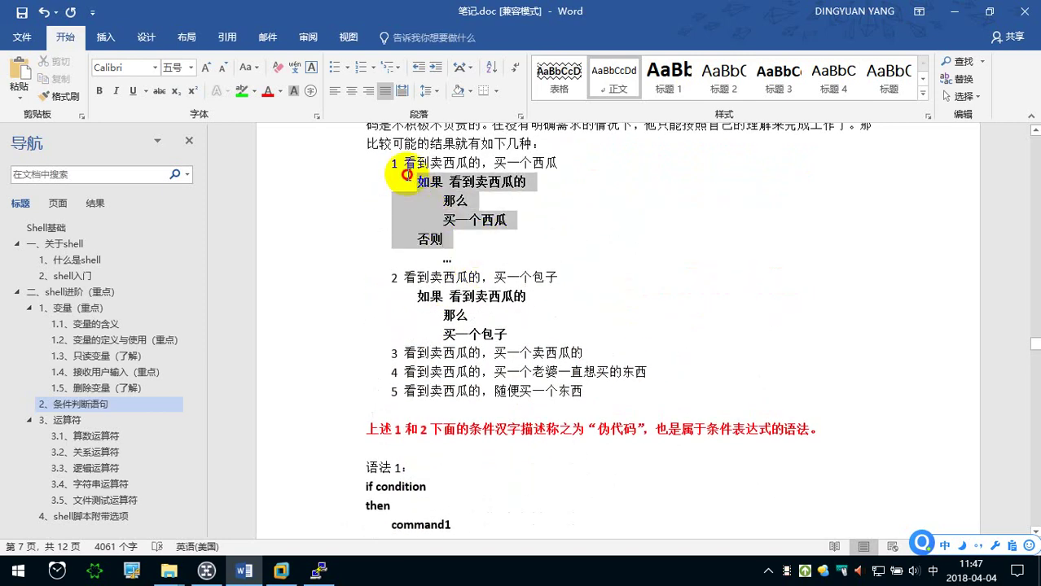
pyautogui.click(416, 181)
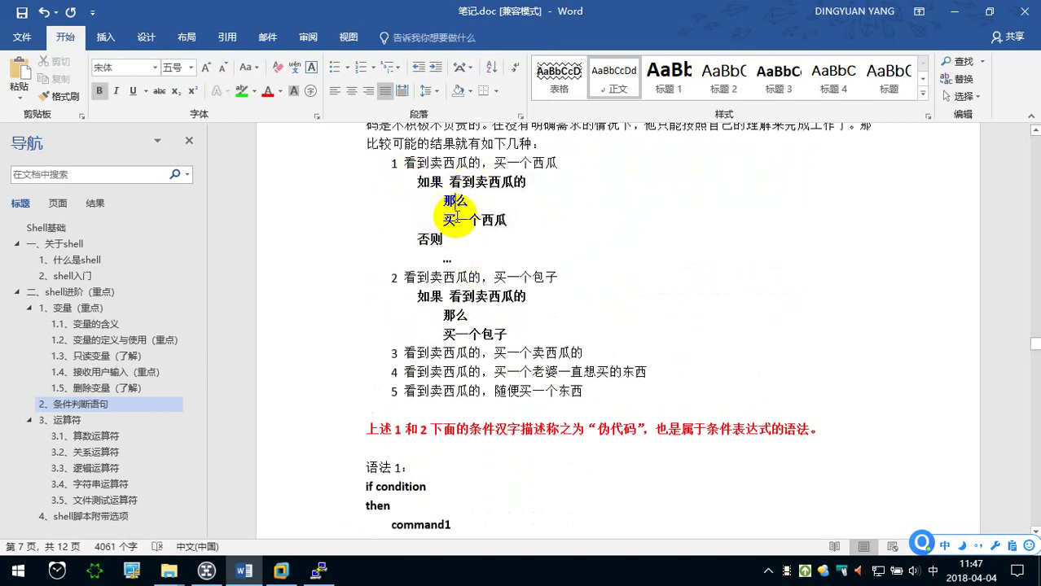
pyautogui.click(453, 259)
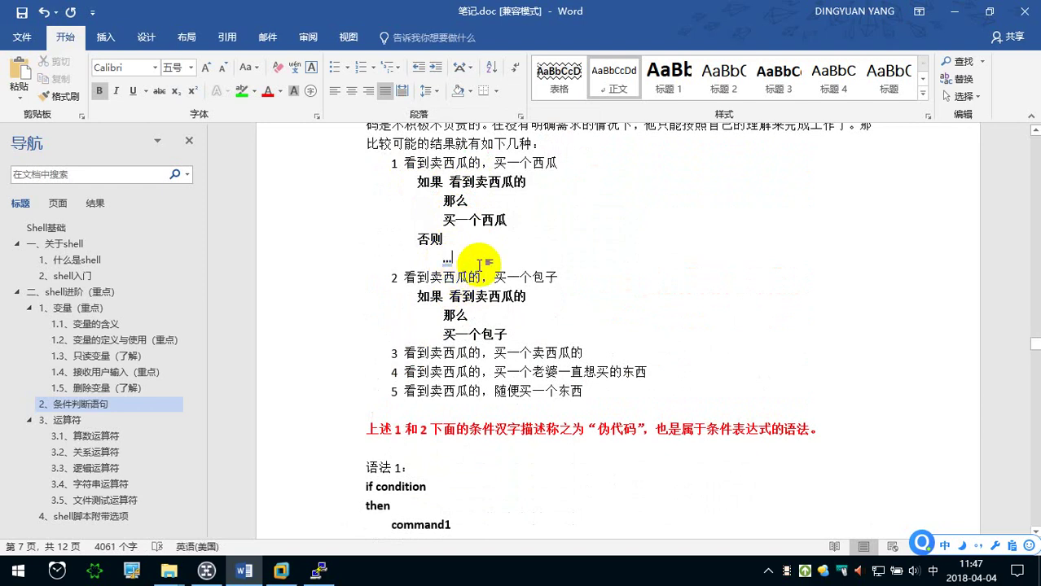
pyautogui.press('BackSpace')
pyautogui.write('mai')
pyautogui.press('space')
pyautogui.write('yijin')
pyautogui.press('space')
pyautogui.write('baozi')
pyautogui.press('space')
pyautogui.hotkey('ctrl', 's')
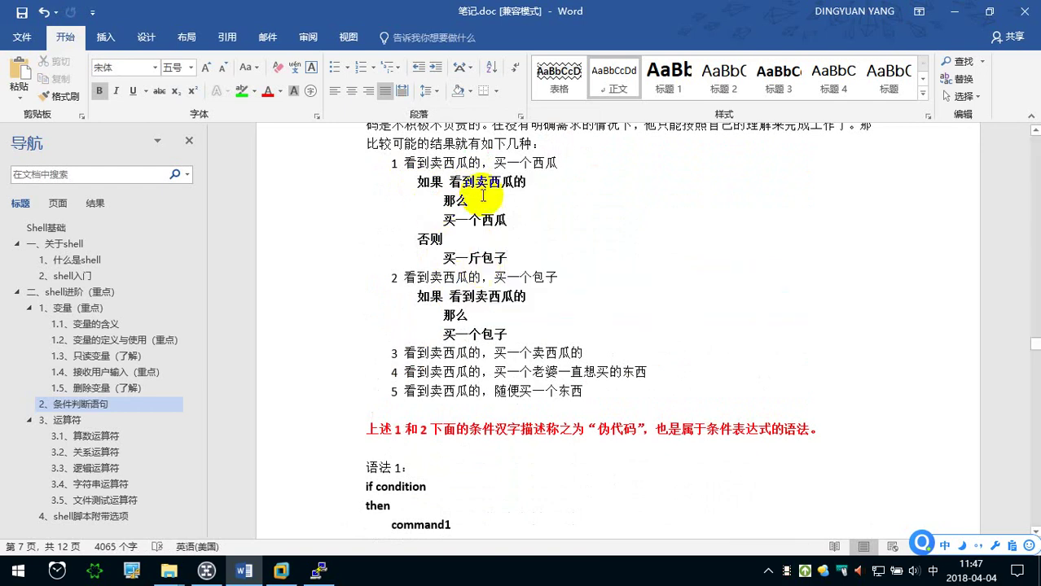
pyautogui.scroll(-2, 477, 216)
pyautogui.scroll(-2, 465, 238)
# Highlight the else and command lines of 语法 2 in green.
pyautogui.scroll(-3, 465, 238)
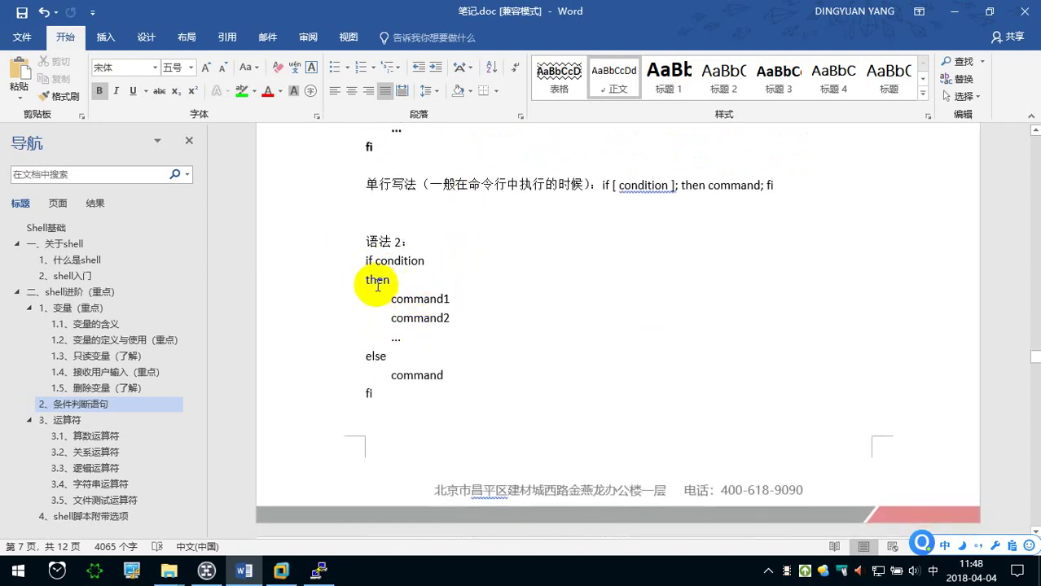
pyautogui.moveTo(363, 356); pyautogui.dragTo(445, 370)
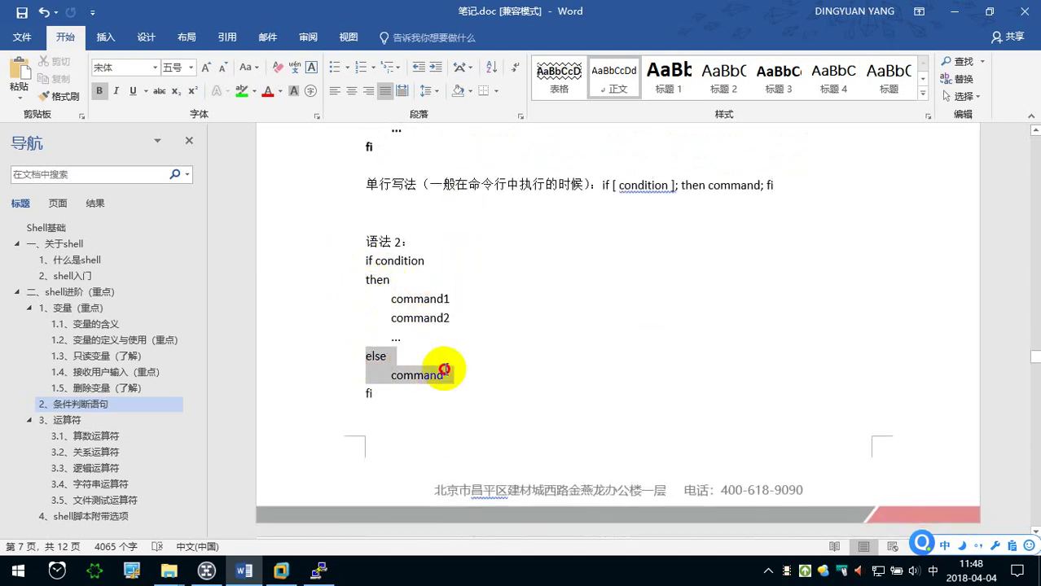
pyautogui.click(242, 90)
# Make the whole 语法 2 block bold.
pyautogui.moveTo(387, 394); pyautogui.dragTo(336, 262)
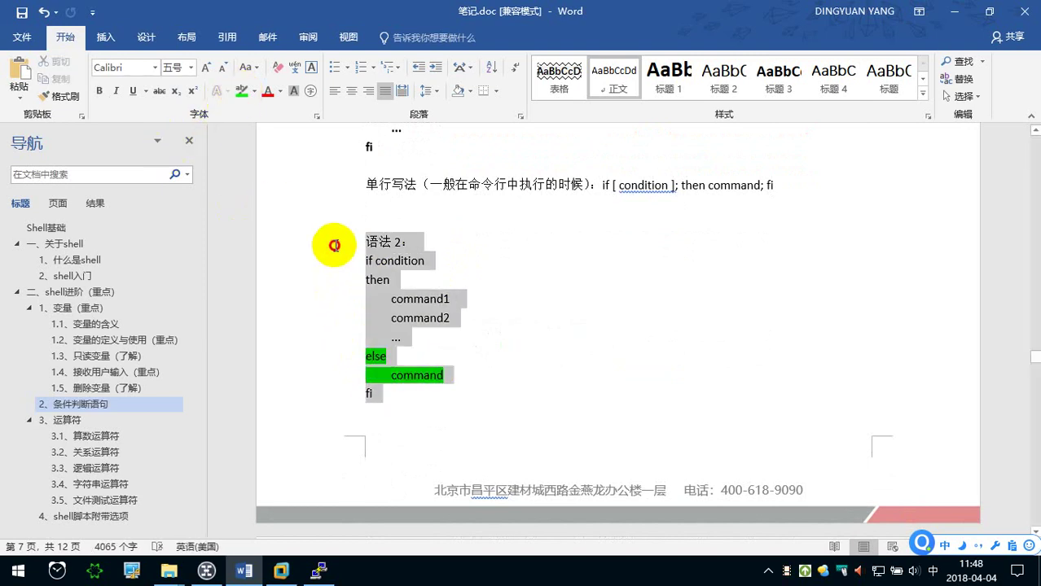
pyautogui.click(99, 91)
pyautogui.click(449, 261)
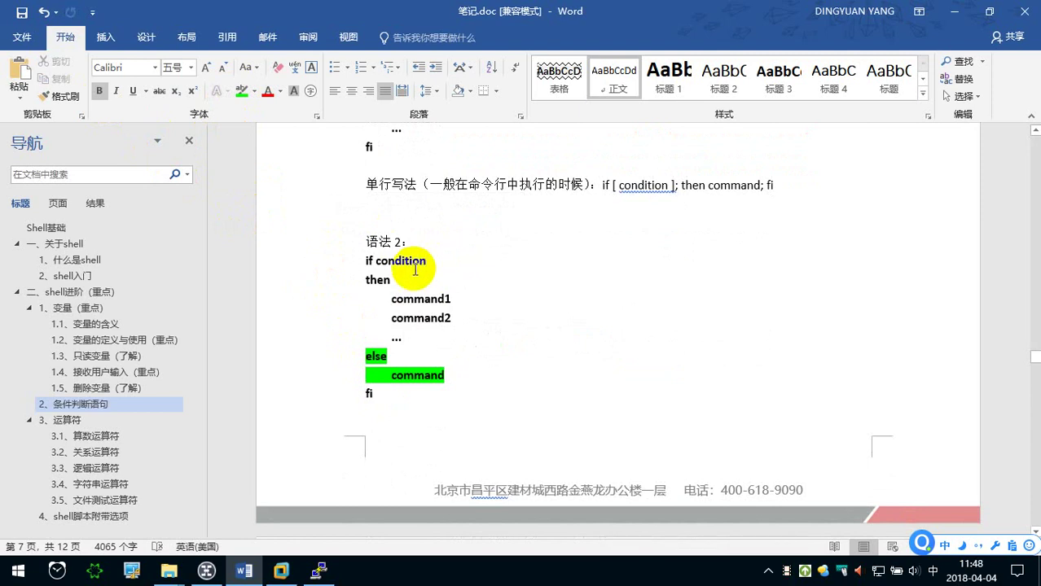
pyautogui.scroll(-3, 417, 268)
pyautogui.scroll(-3, 416, 269)
pyautogui.scroll(-2, 413, 267)
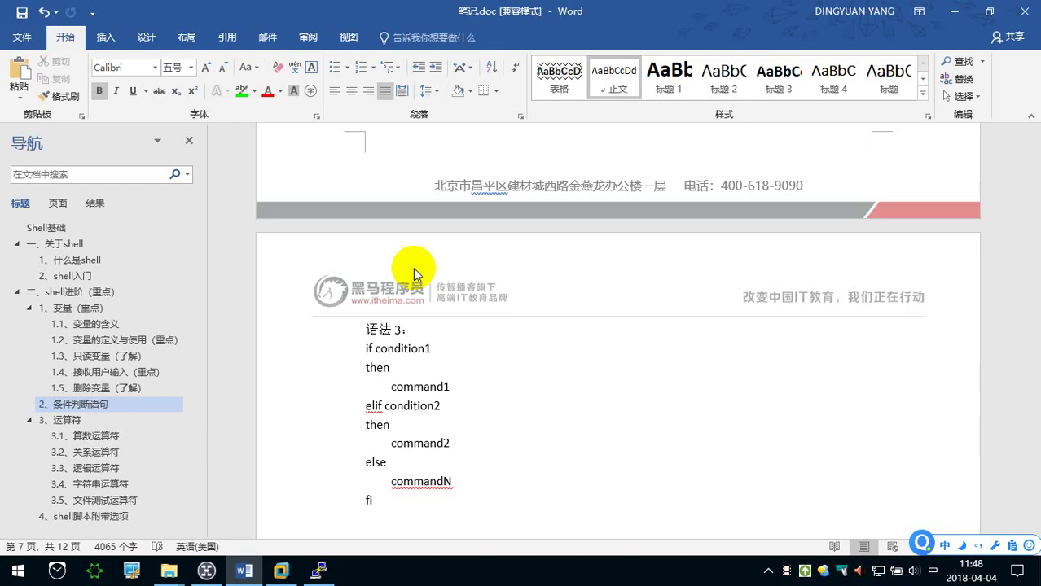
pyautogui.scroll(-1, 391, 366)
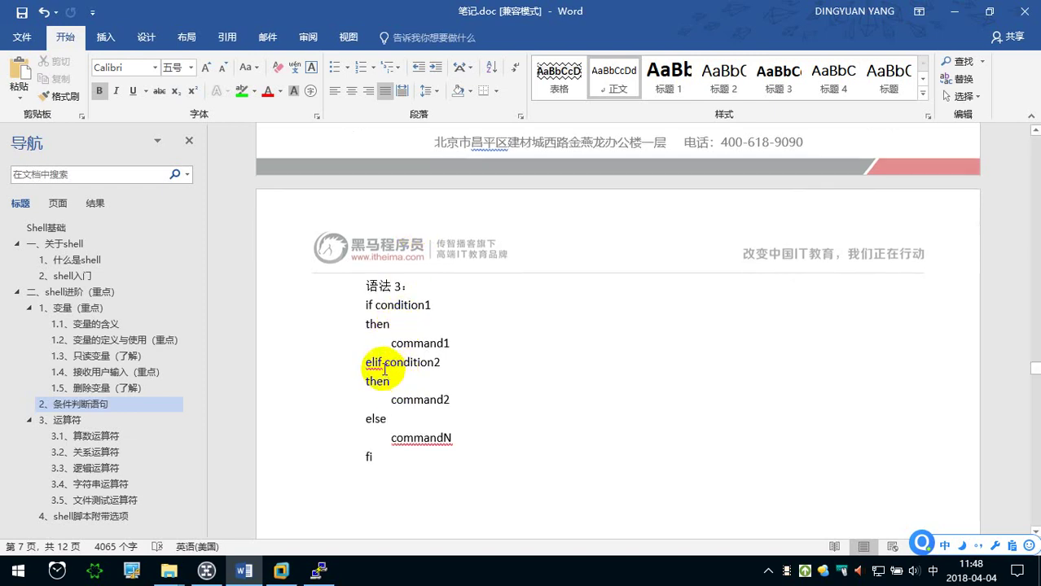
pyautogui.click(373, 305)
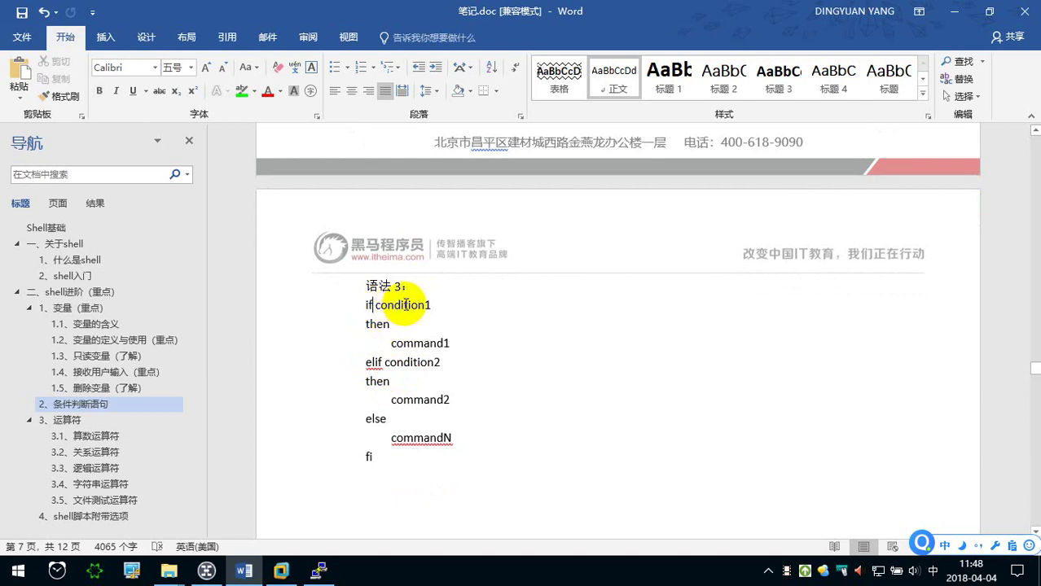
pyautogui.click(405, 305)
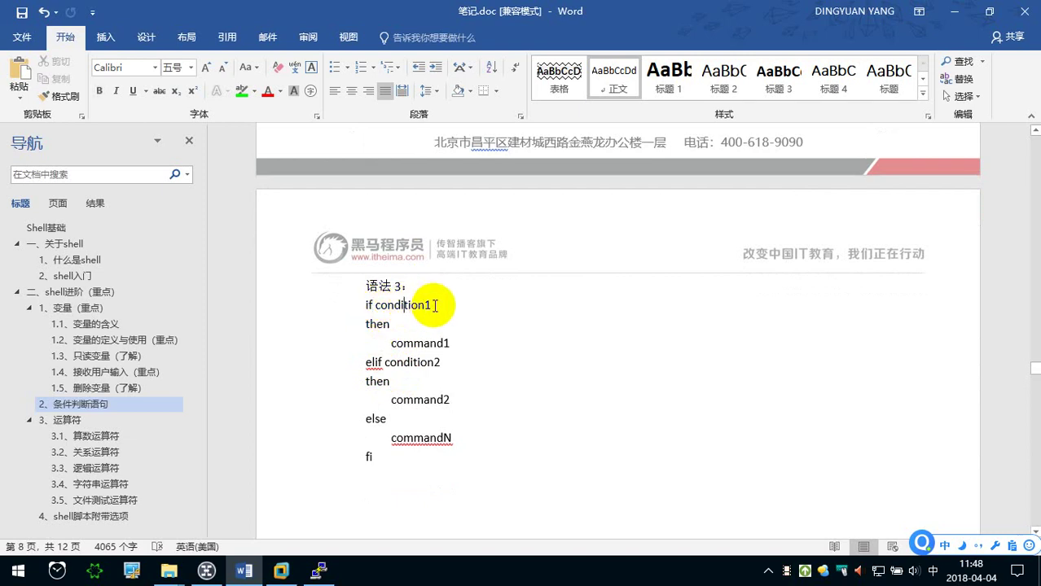
pyautogui.click(417, 341)
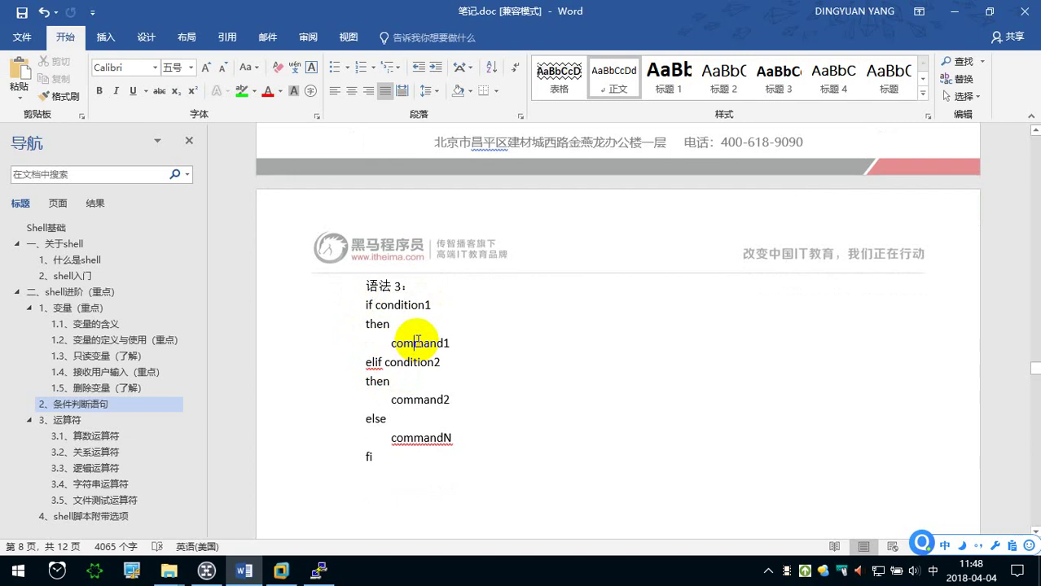
pyautogui.click(401, 305)
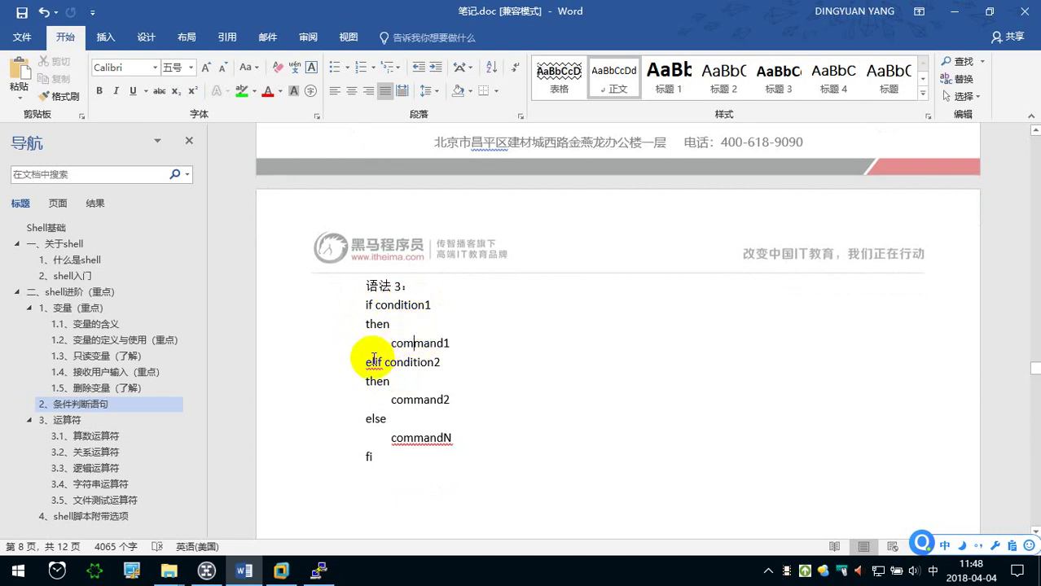
pyautogui.click(427, 364)
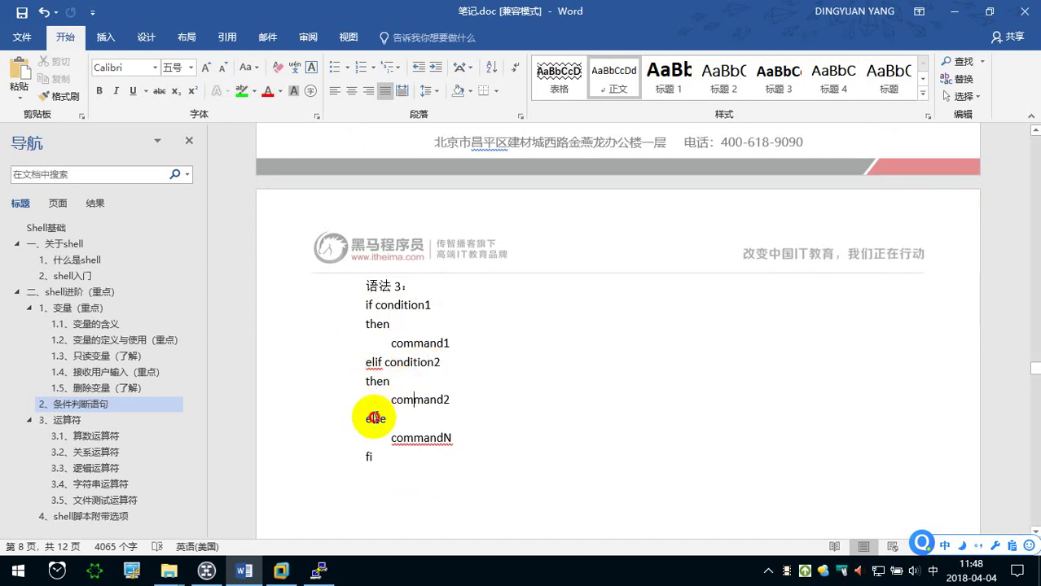
pyautogui.doubleClick(413, 437)
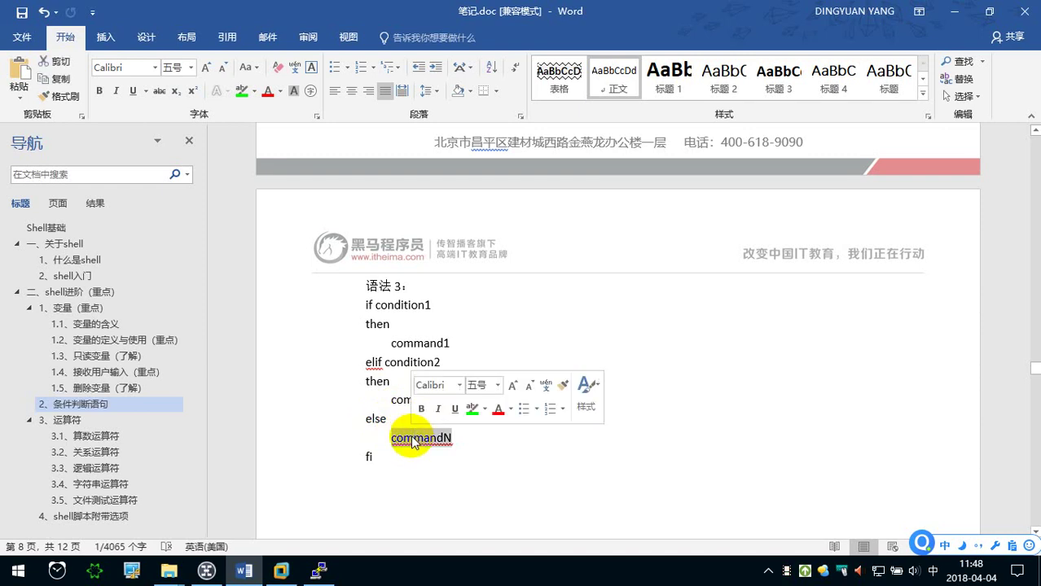
pyautogui.doubleClick(373, 363)
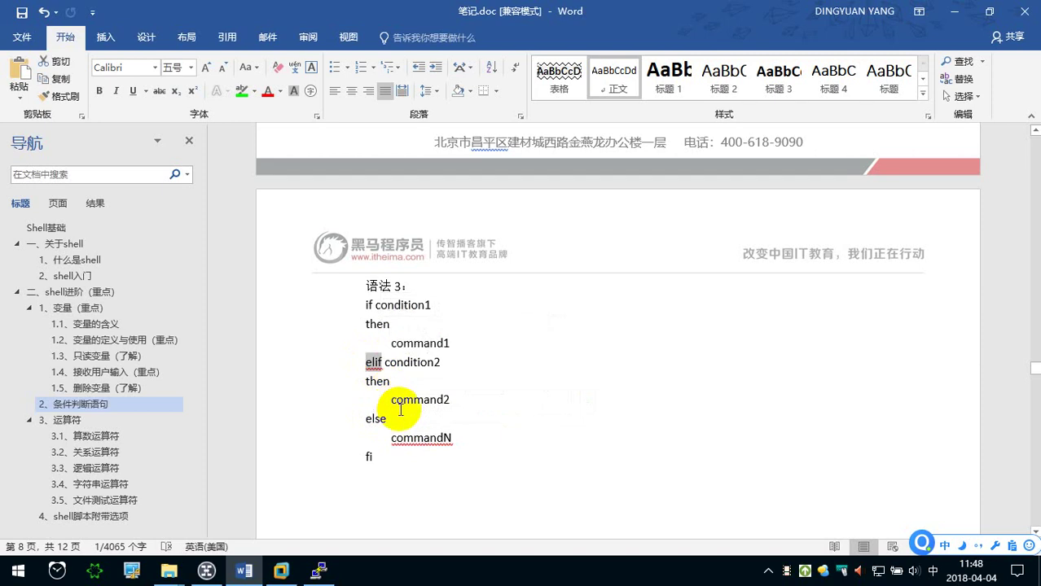
pyautogui.click(401, 382)
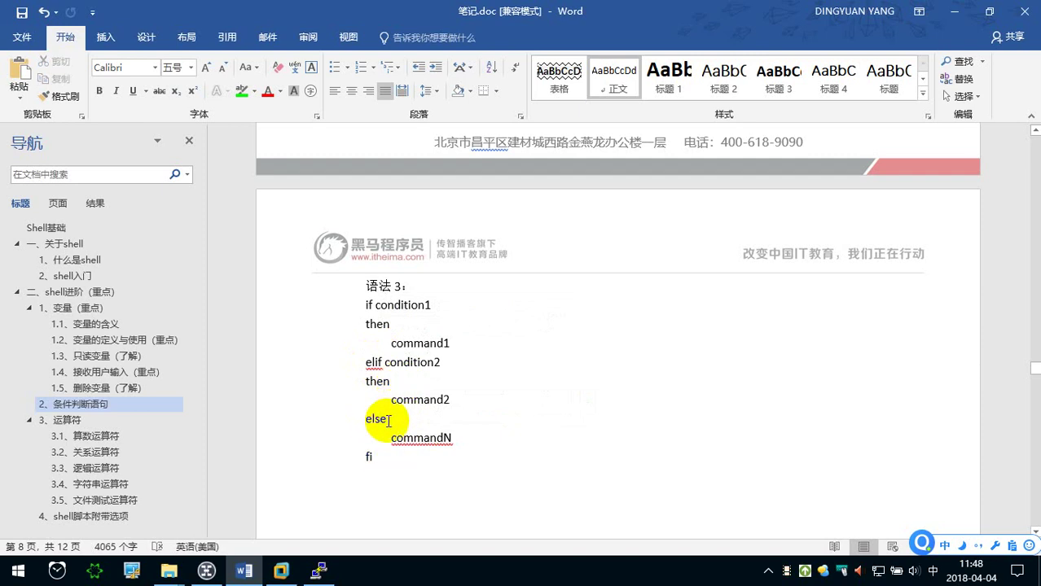
pyautogui.click(378, 361)
pyautogui.press('BackSpace')
pyautogui.press('BackSpace')
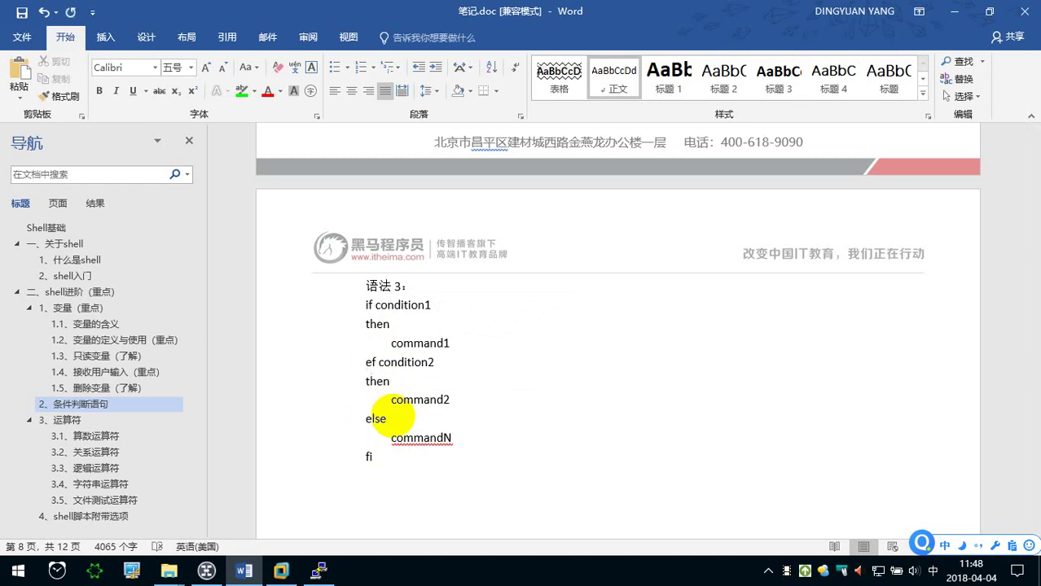
pyautogui.write('li')
pyautogui.press('Return')
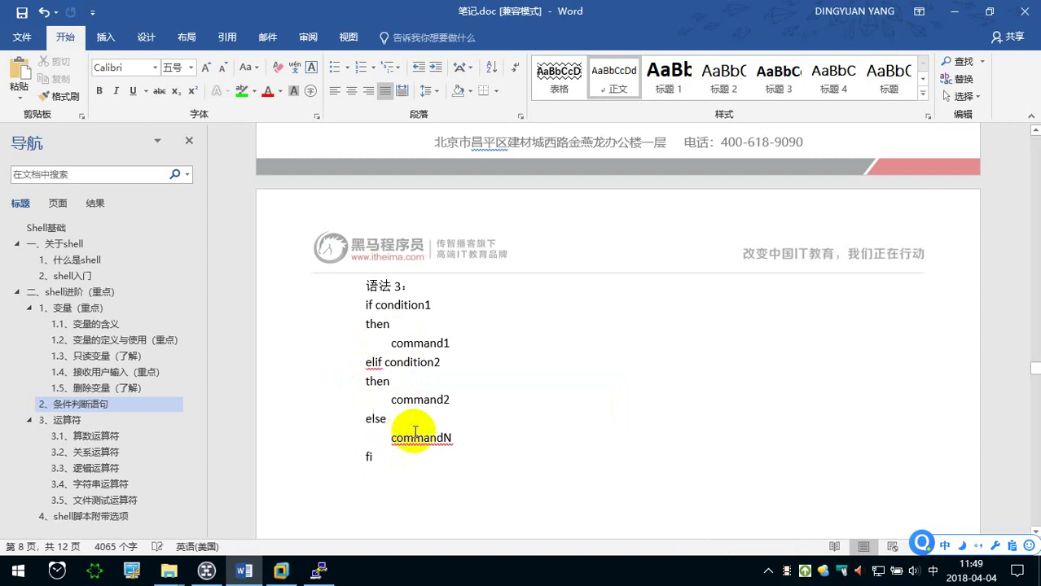
pyautogui.moveTo(455, 438); pyautogui.dragTo(372, 434)
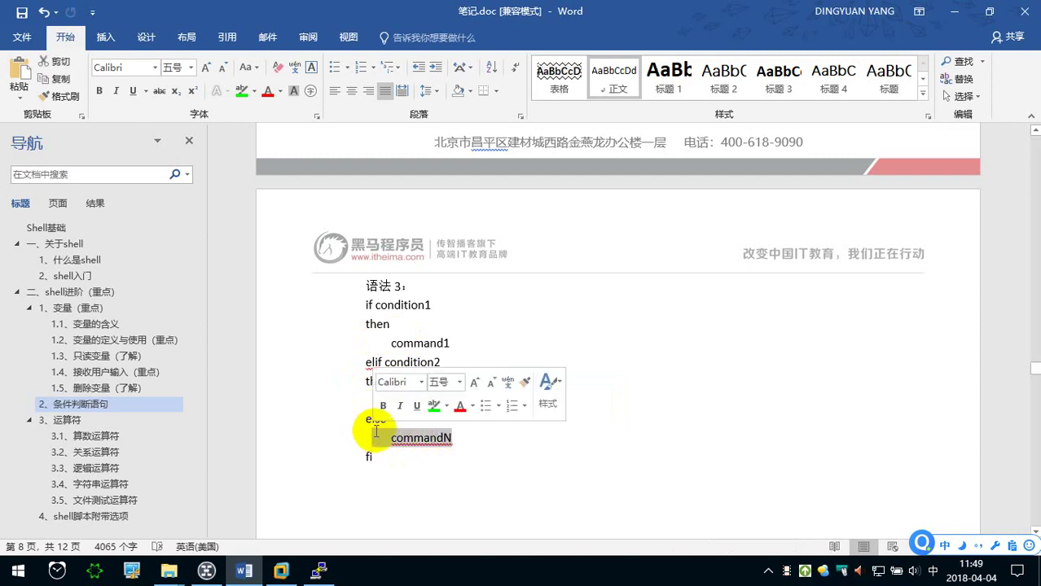
pyautogui.click(375, 472)
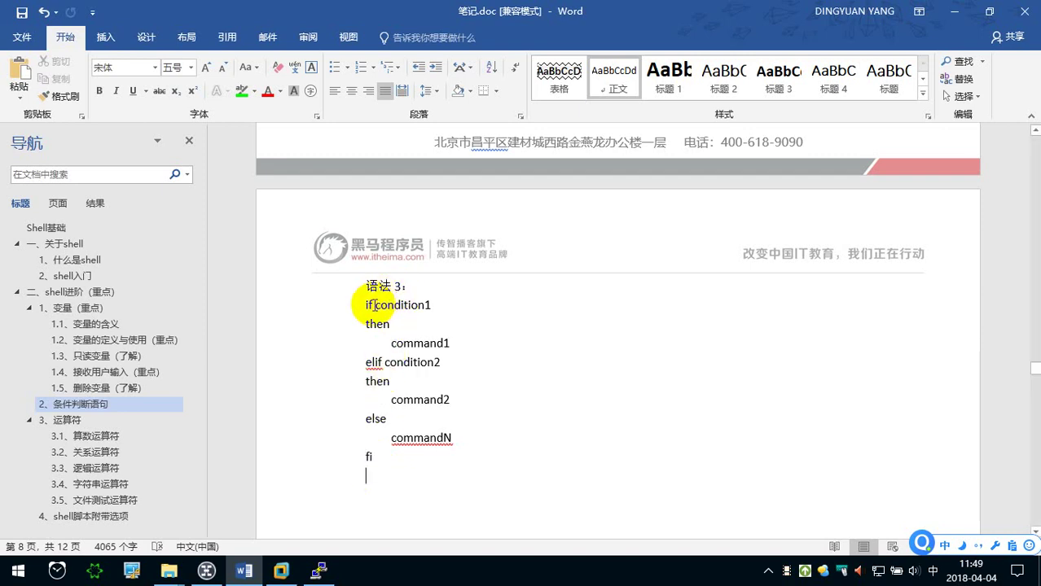
# Point out condition1, command1 and the elif condition2 in the 语法 3 block.
pyautogui.moveTo(374, 305); pyautogui.dragTo(432, 305)
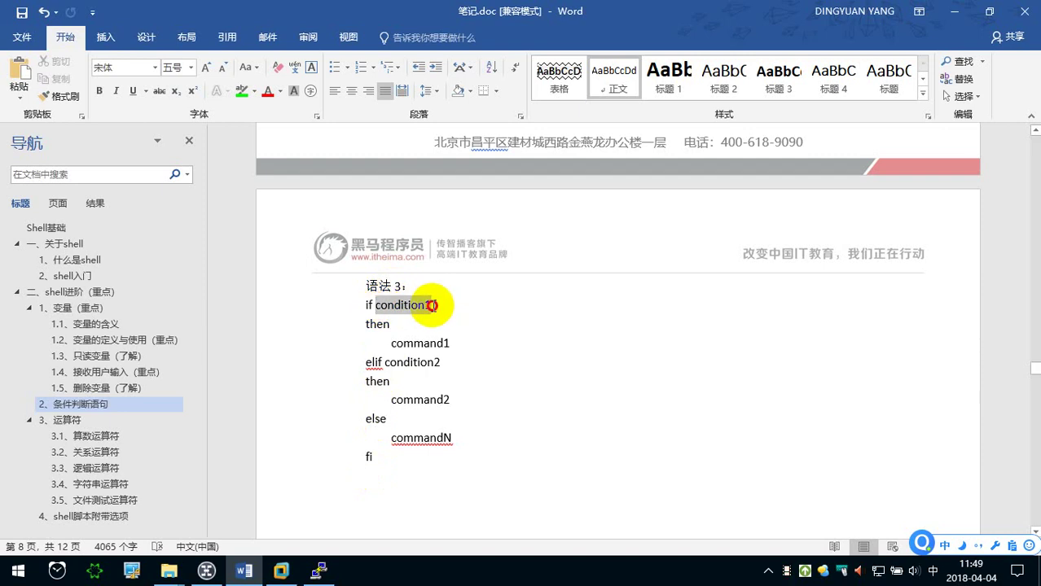
pyautogui.moveTo(390, 342); pyautogui.dragTo(458, 343)
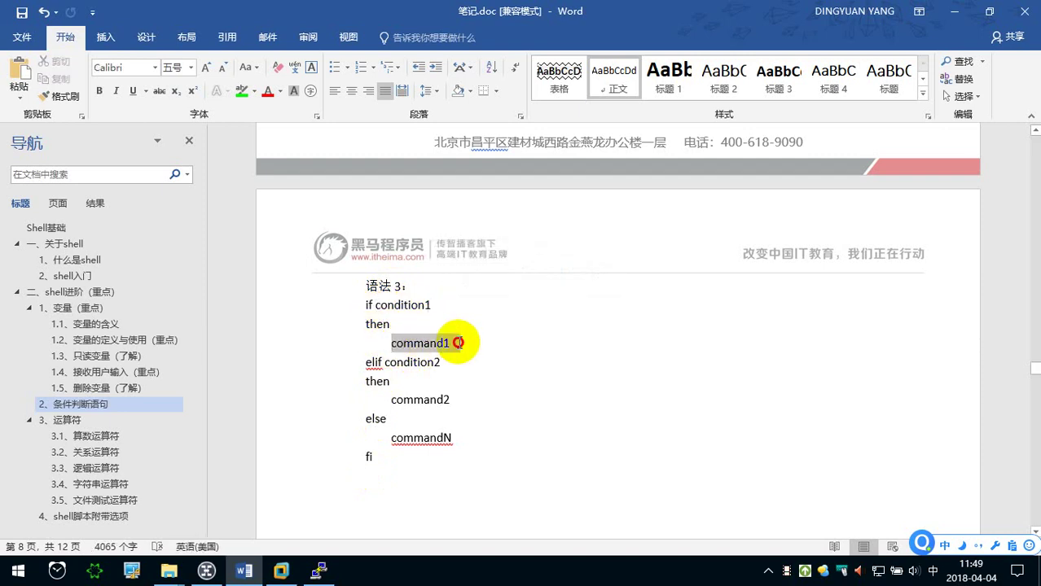
pyautogui.moveTo(366, 363); pyautogui.dragTo(440, 361)
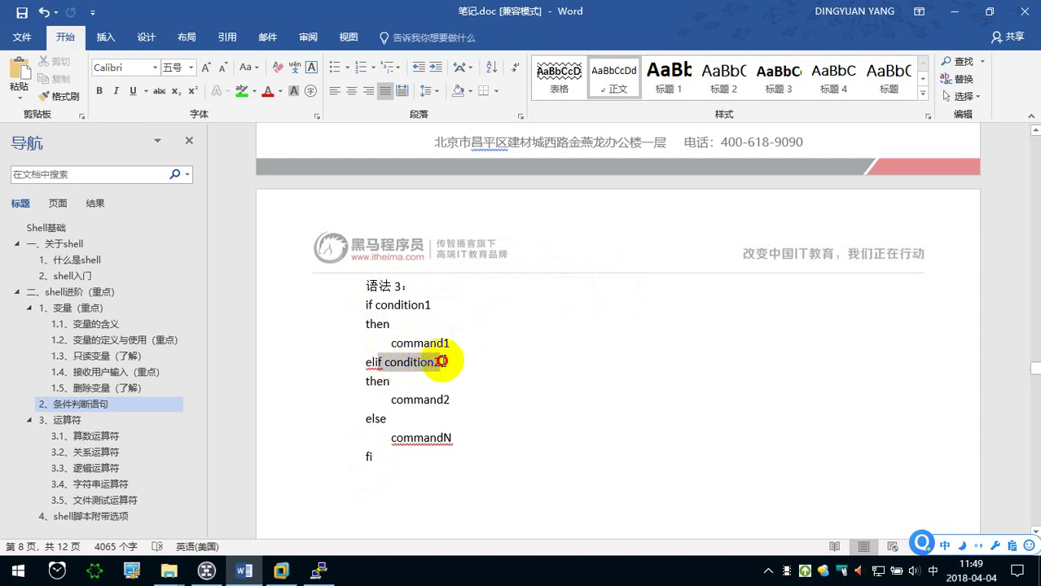
pyautogui.click(423, 399)
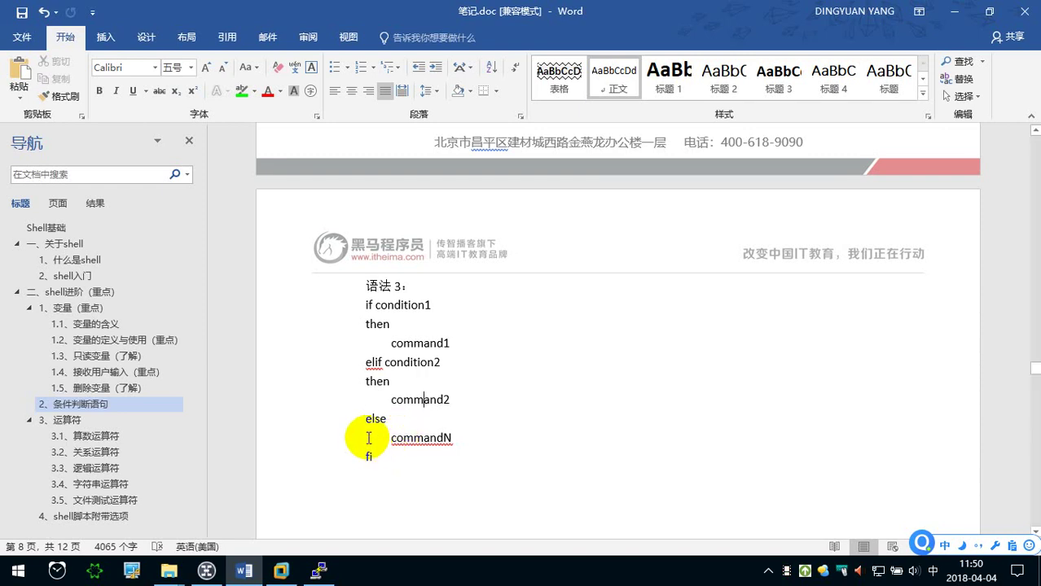
# Bold the 语法 3 code block from if condition1 through fi.
pyautogui.moveTo(384, 456); pyautogui.dragTo(348, 306)
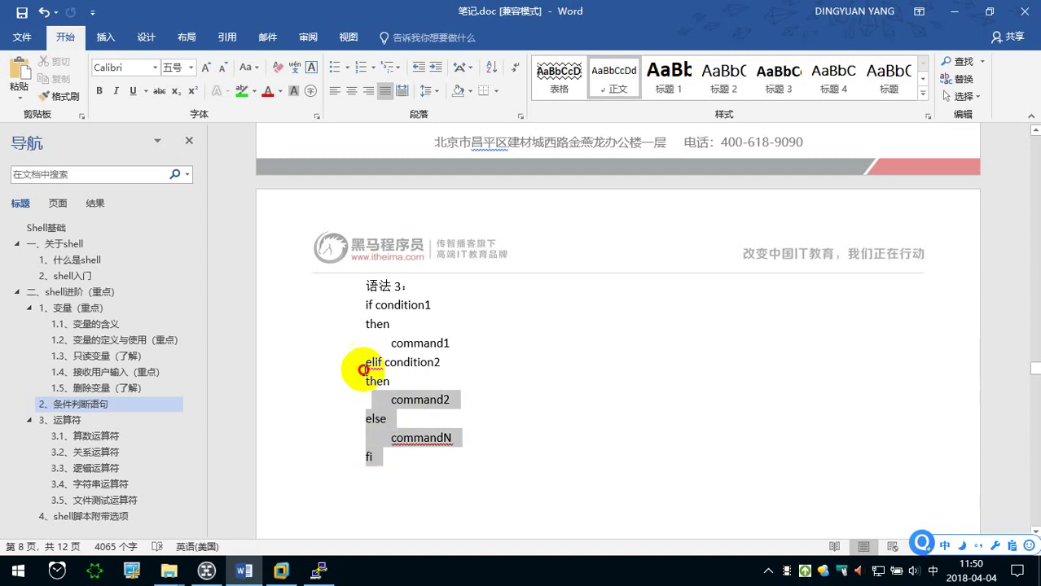
pyautogui.click(98, 91)
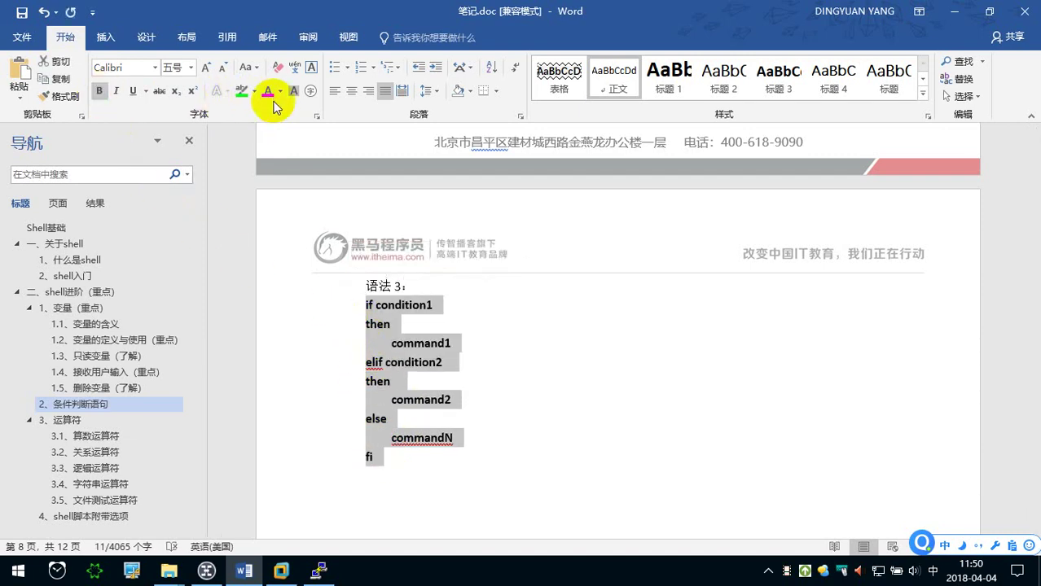
pyautogui.scroll(1, 443, 378)
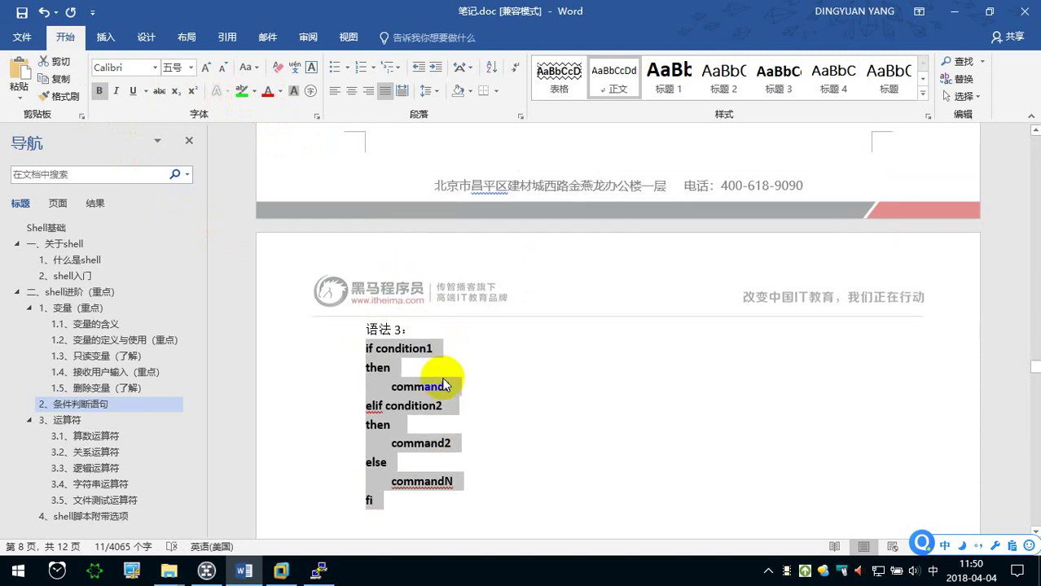
pyautogui.scroll(2, 444, 384)
pyautogui.scroll(4, 435, 313)
pyautogui.scroll(3, 435, 371)
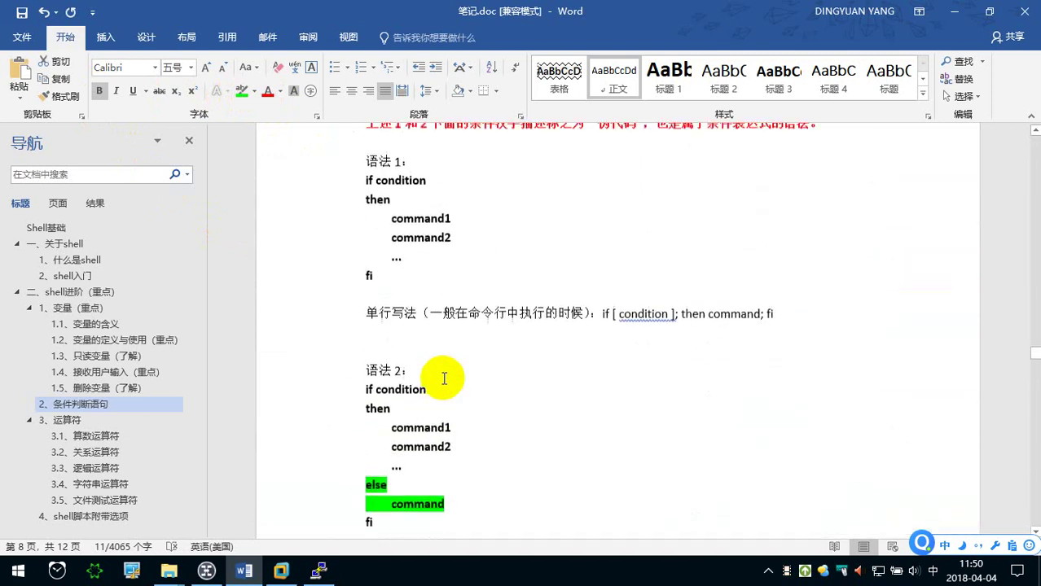
pyautogui.scroll(4, 456, 371)
pyautogui.scroll(-3, 391, 326)
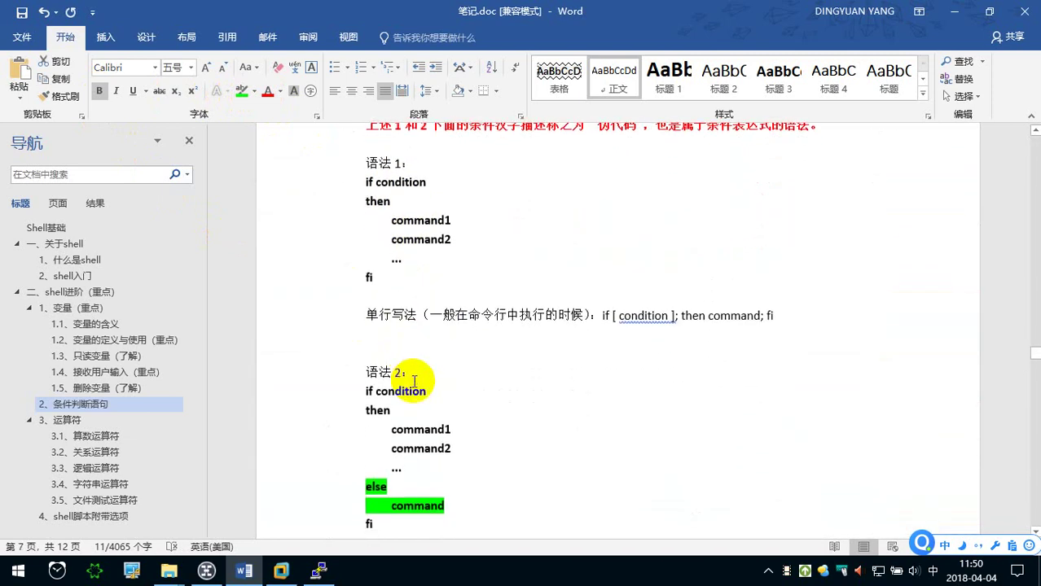
pyautogui.scroll(-1, 366, 407)
pyautogui.scroll(-1, 414, 372)
pyautogui.scroll(-5, 439, 432)
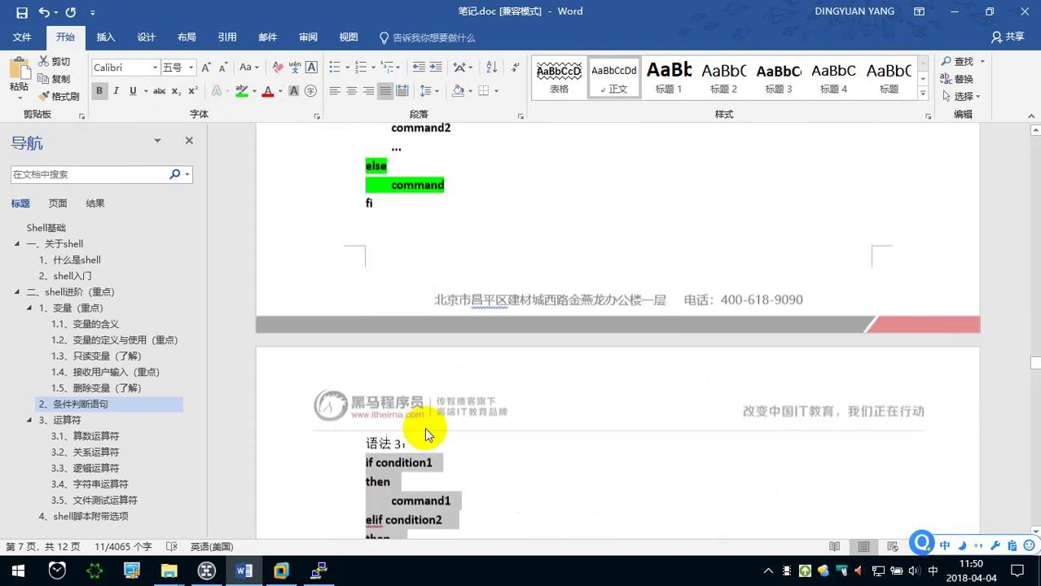
pyautogui.scroll(4, 436, 433)
pyautogui.scroll(3, 428, 434)
pyautogui.scroll(1, 425, 240)
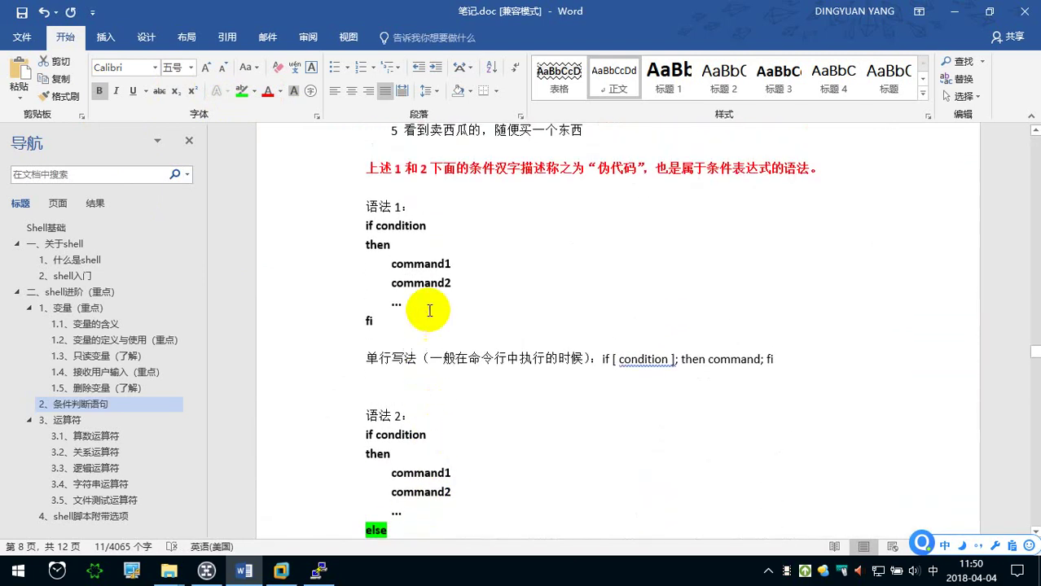
# Label 语法 1 with 一个条件 and 语法 2 with （两个条件）.
pyautogui.click(399, 207)
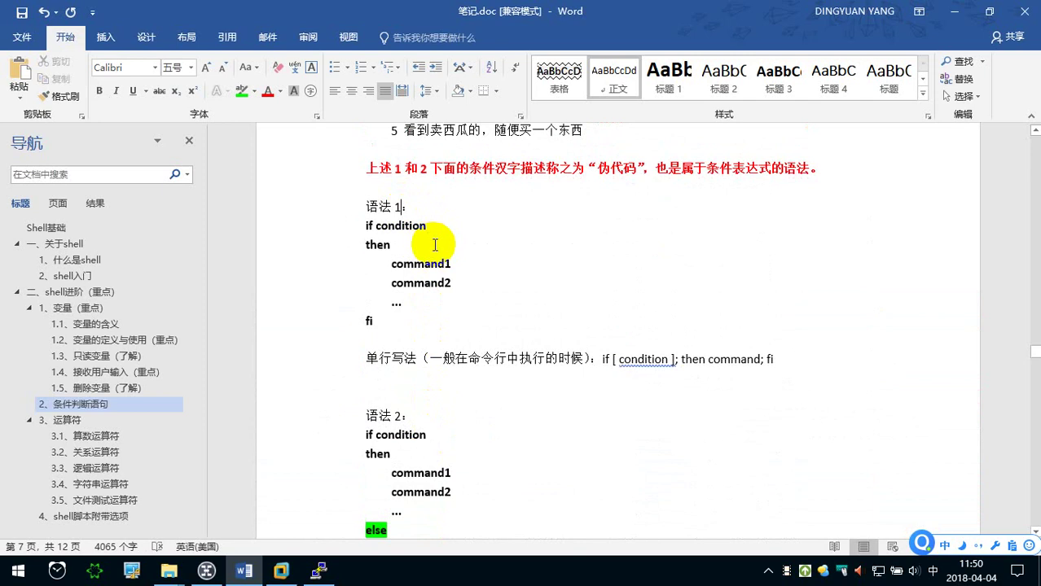
pyautogui.write('（）yige')
pyautogui.press('space')
pyautogui.write('tiaojian')
pyautogui.press('space')
pyautogui.click(401, 415)
pyautogui.write('(liangge')
pyautogui.press('space')
pyautogui.write('):tiaojian')
pyautogui.press('space')
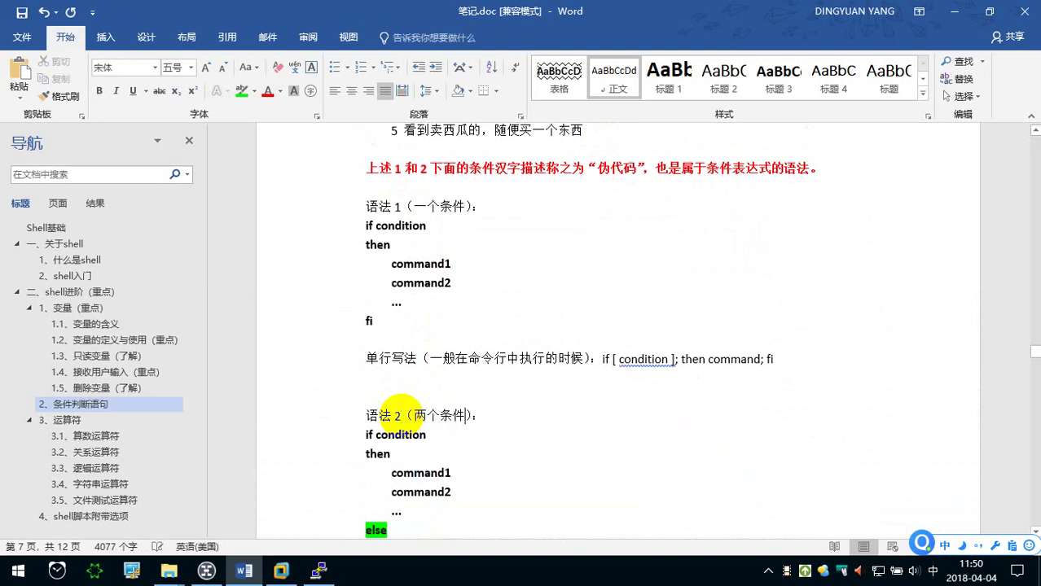
# Add the label （多个条件） after the 语法 3 heading.
pyautogui.scroll(-4, 404, 417)
pyautogui.scroll(-3, 404, 417)
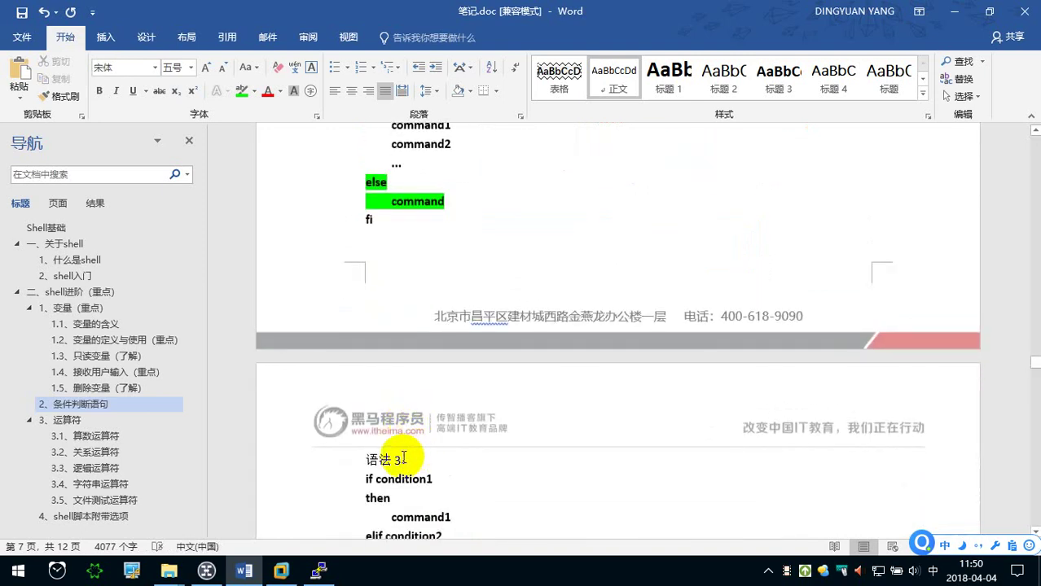
pyautogui.click(405, 460)
pyautogui.write('()')
pyautogui.press('Left')
pyautogui.write('duoge')
pyautogui.press('space')
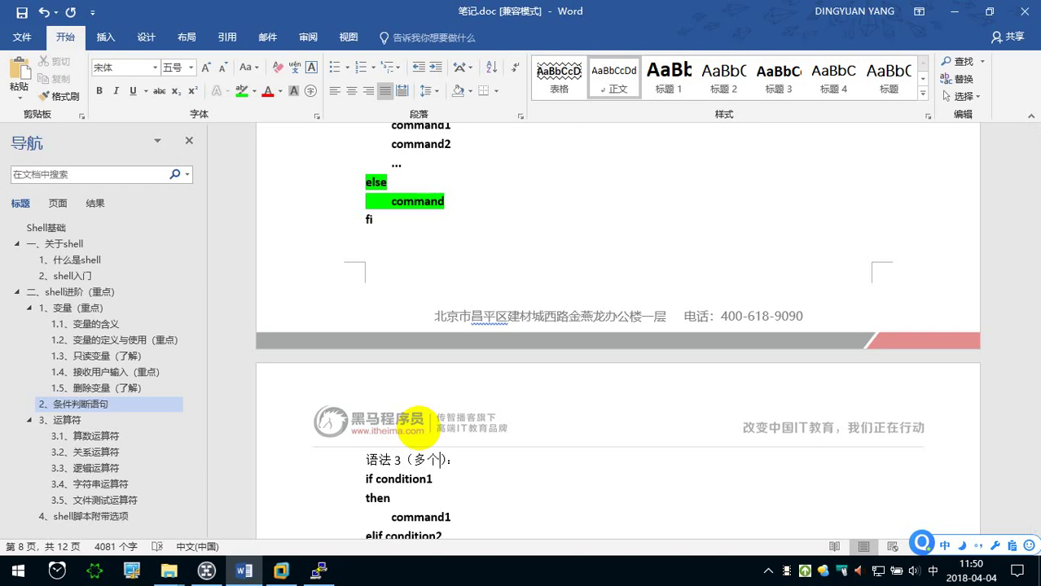
pyautogui.write('tiaojian')
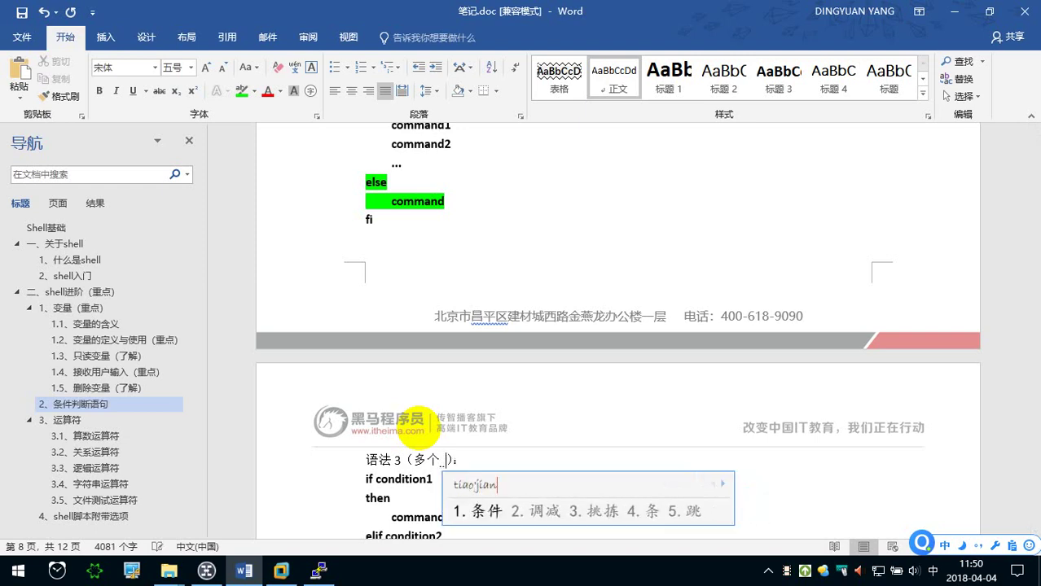
pyautogui.press('space')
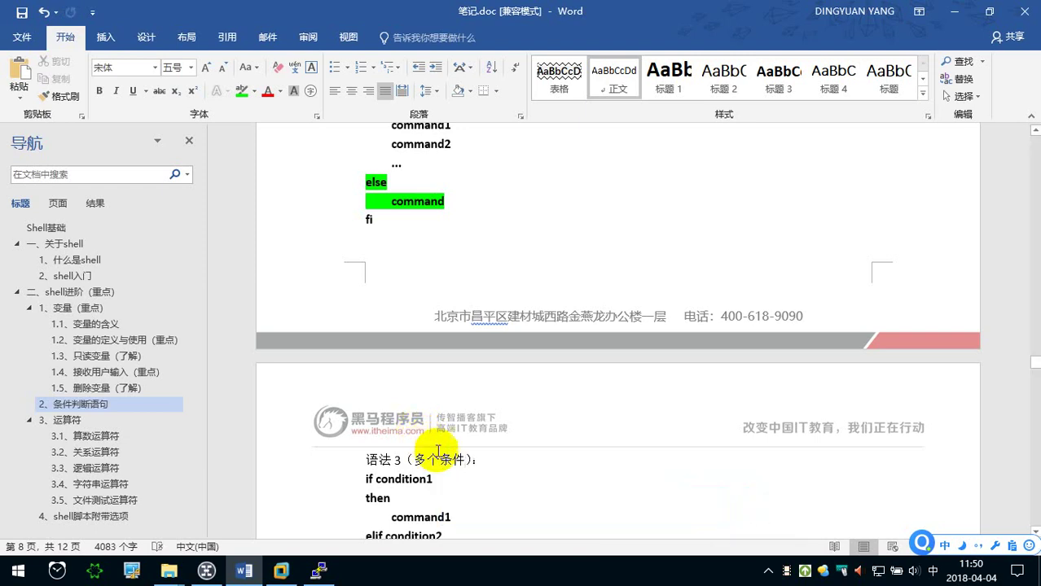
pyautogui.scroll(3, 426, 437)
pyautogui.scroll(2, 425, 436)
pyautogui.scroll(1, 437, 442)
pyautogui.scroll(3, 437, 443)
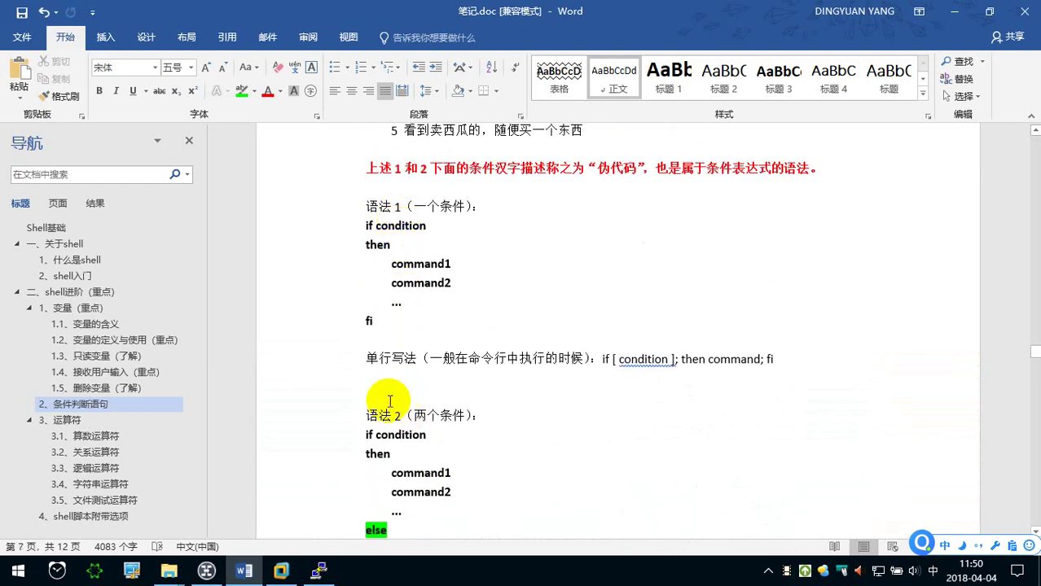
pyautogui.scroll(-4, 390, 401)
pyautogui.scroll(-4, 390, 401)
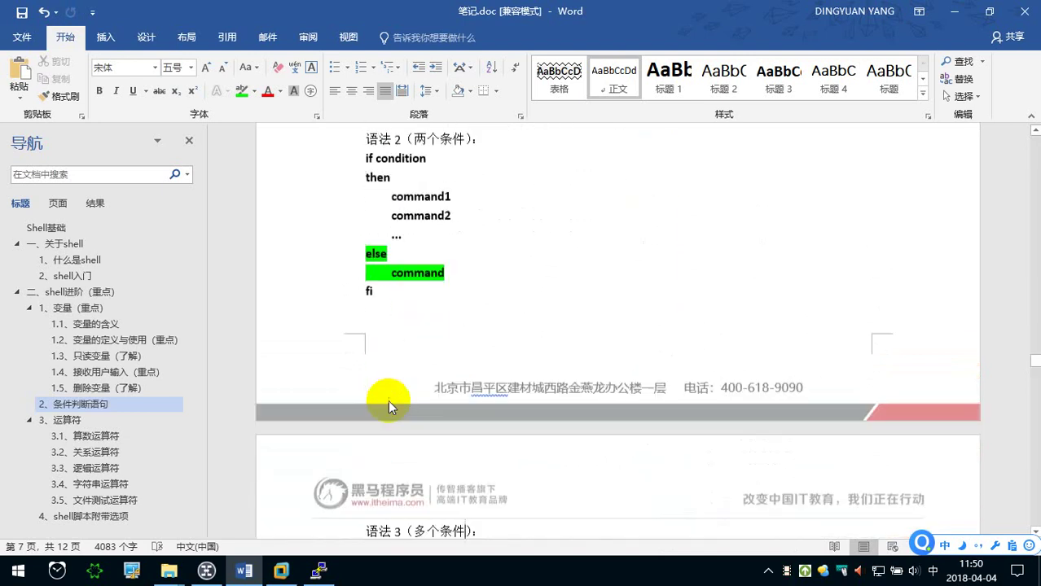
pyautogui.scroll(-4, 391, 400)
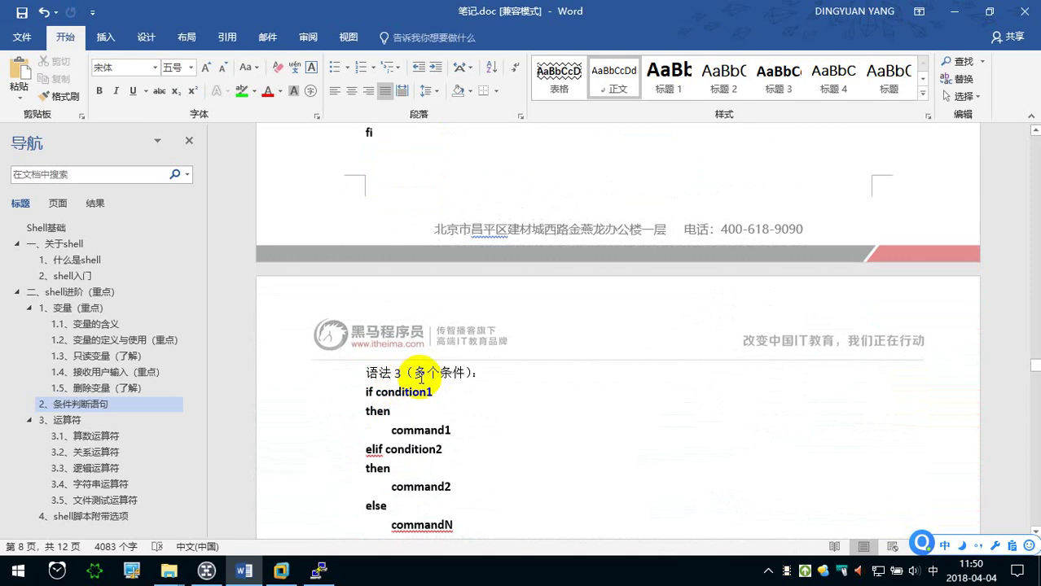
pyautogui.scroll(-2, 421, 376)
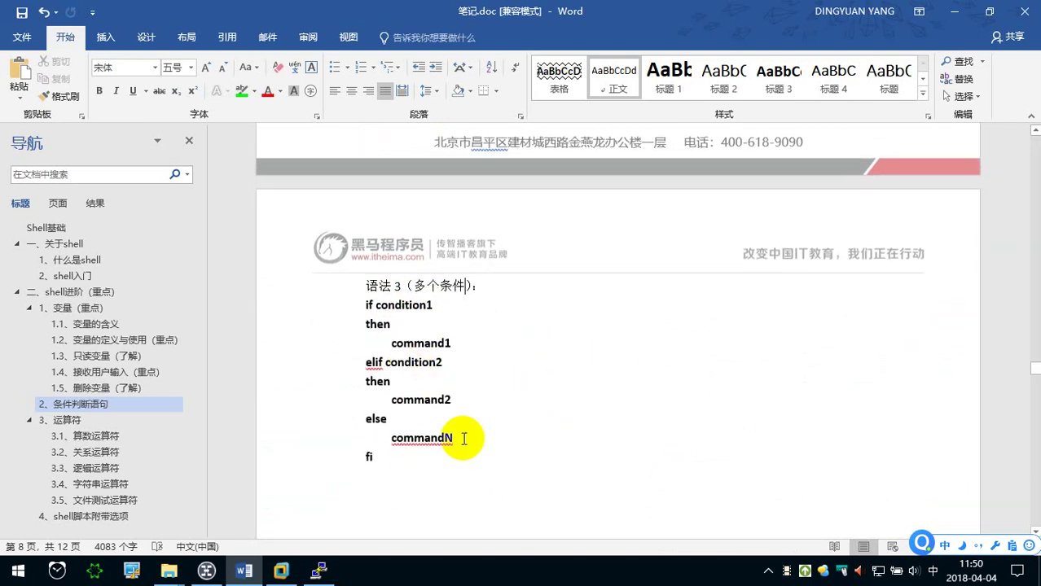
# Delete the empty lines above 3、运算符 so it directly follows the 语法 3 fi.
pyautogui.click(415, 458)
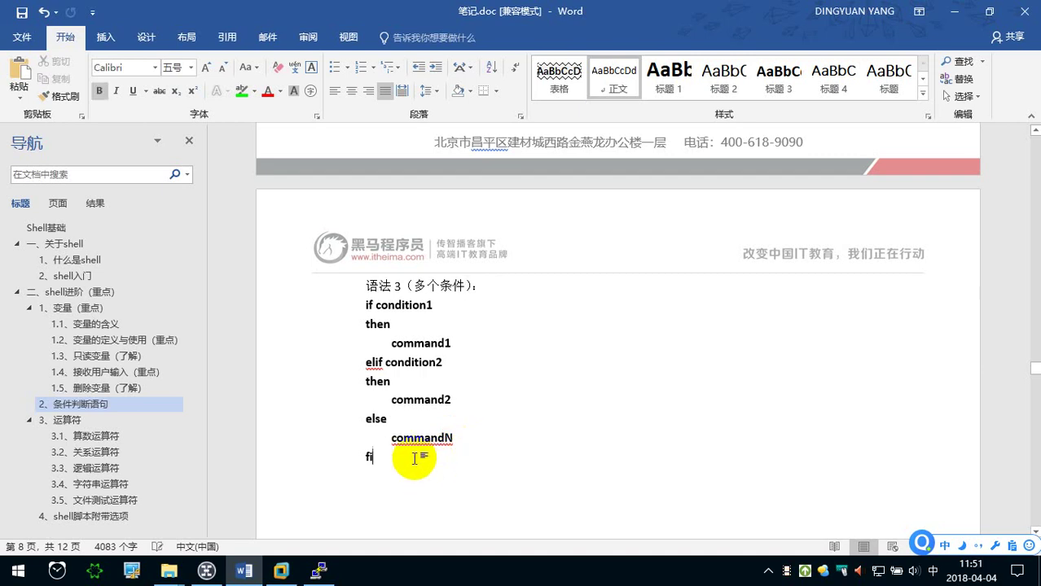
pyautogui.scroll(-3, 417, 456)
pyautogui.scroll(-3, 411, 457)
pyautogui.click(382, 430)
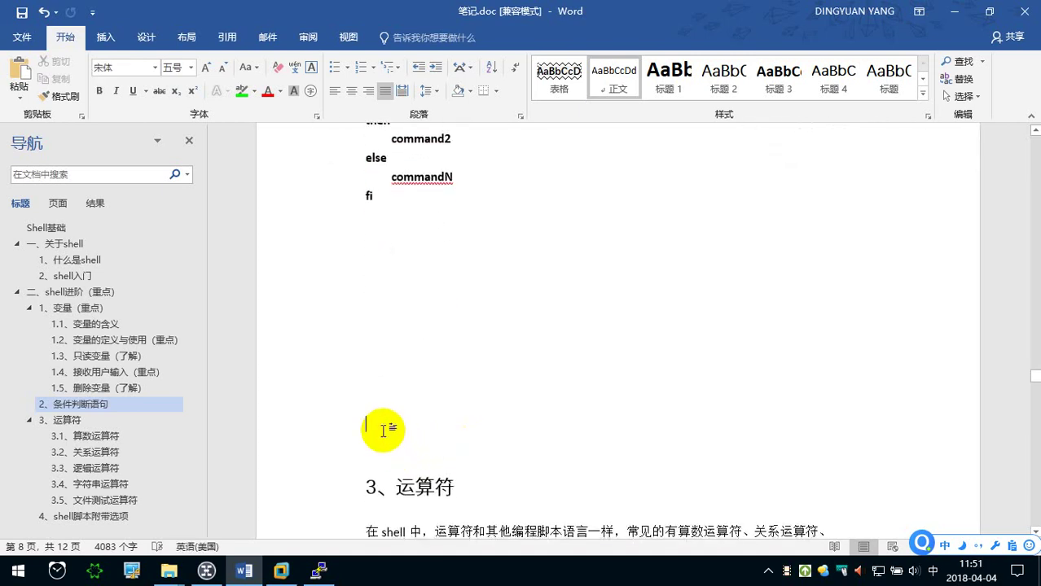
pyautogui.press('BackSpace')
pyautogui.press('BackSpace')
pyautogui.press('BackSpace')
pyautogui.press('BackSpace')
pyautogui.press('BackSpace')
pyautogui.press('BackSpace')
pyautogui.press('BackSpace')
pyautogui.press('BackSpace')
pyautogui.press('BackSpace')
pyautogui.press('BackSpace')
pyautogui.press('BackSpace')
pyautogui.scroll(5, 379, 456)
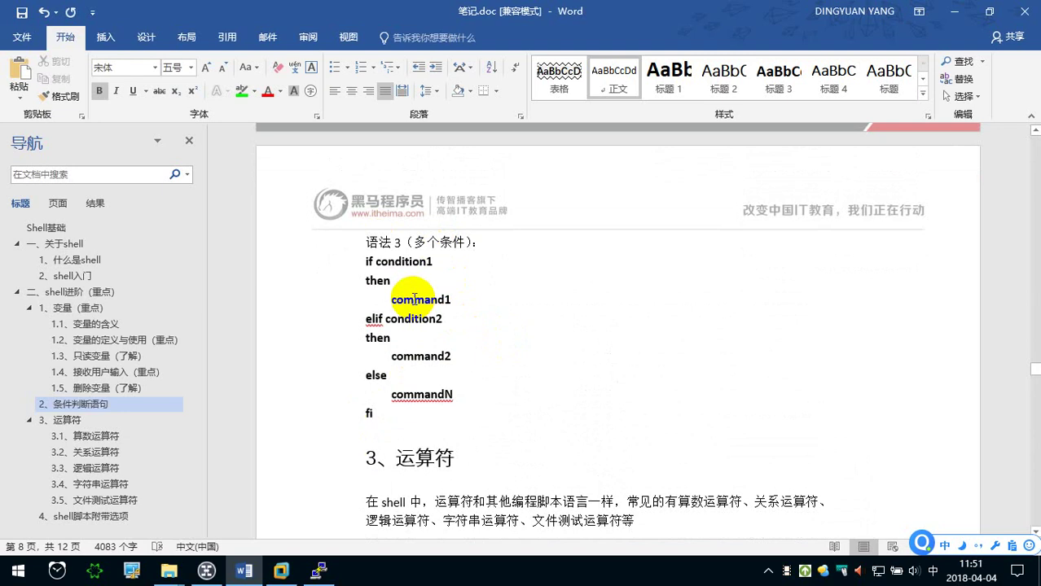
pyautogui.scroll(-2, 434, 302)
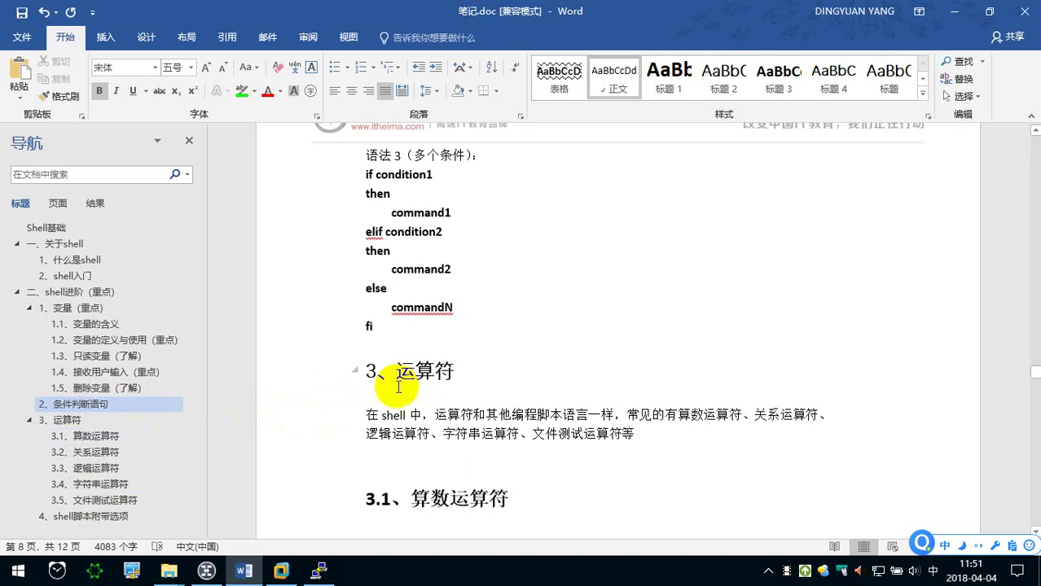
pyautogui.scroll(3, 375, 350)
pyautogui.scroll(-4, 448, 358)
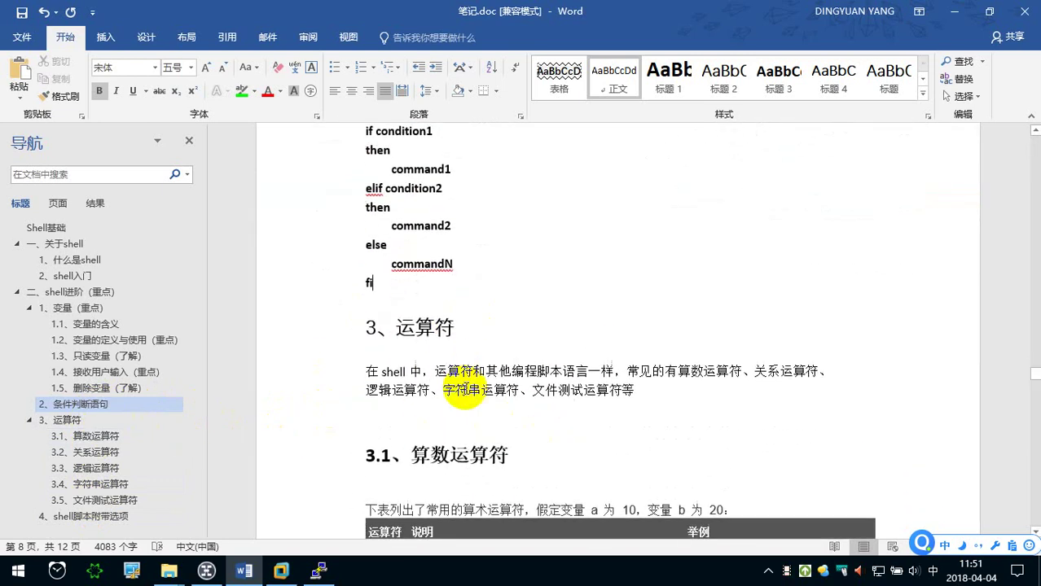
pyautogui.scroll(2, 463, 391)
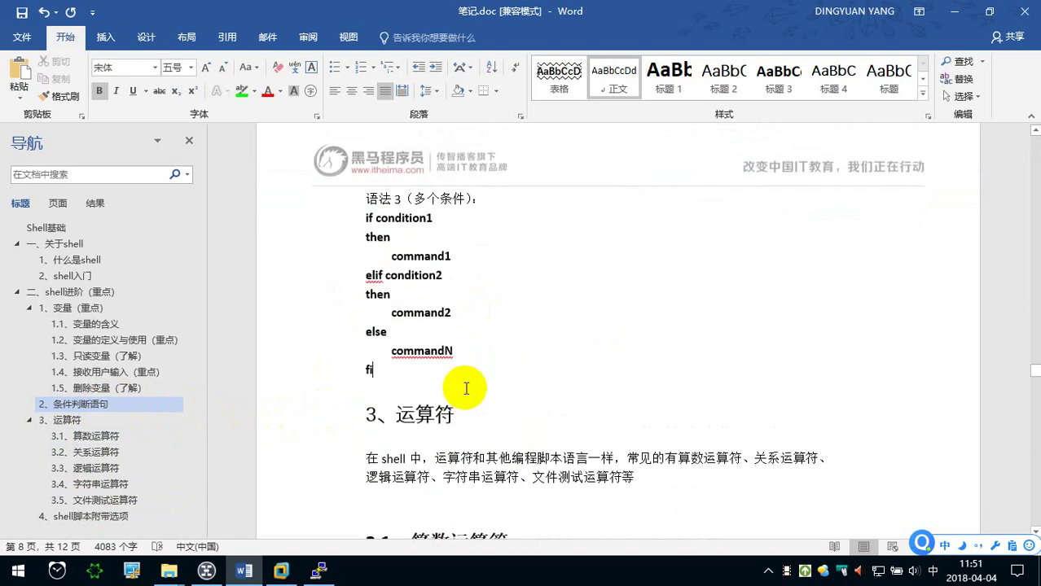